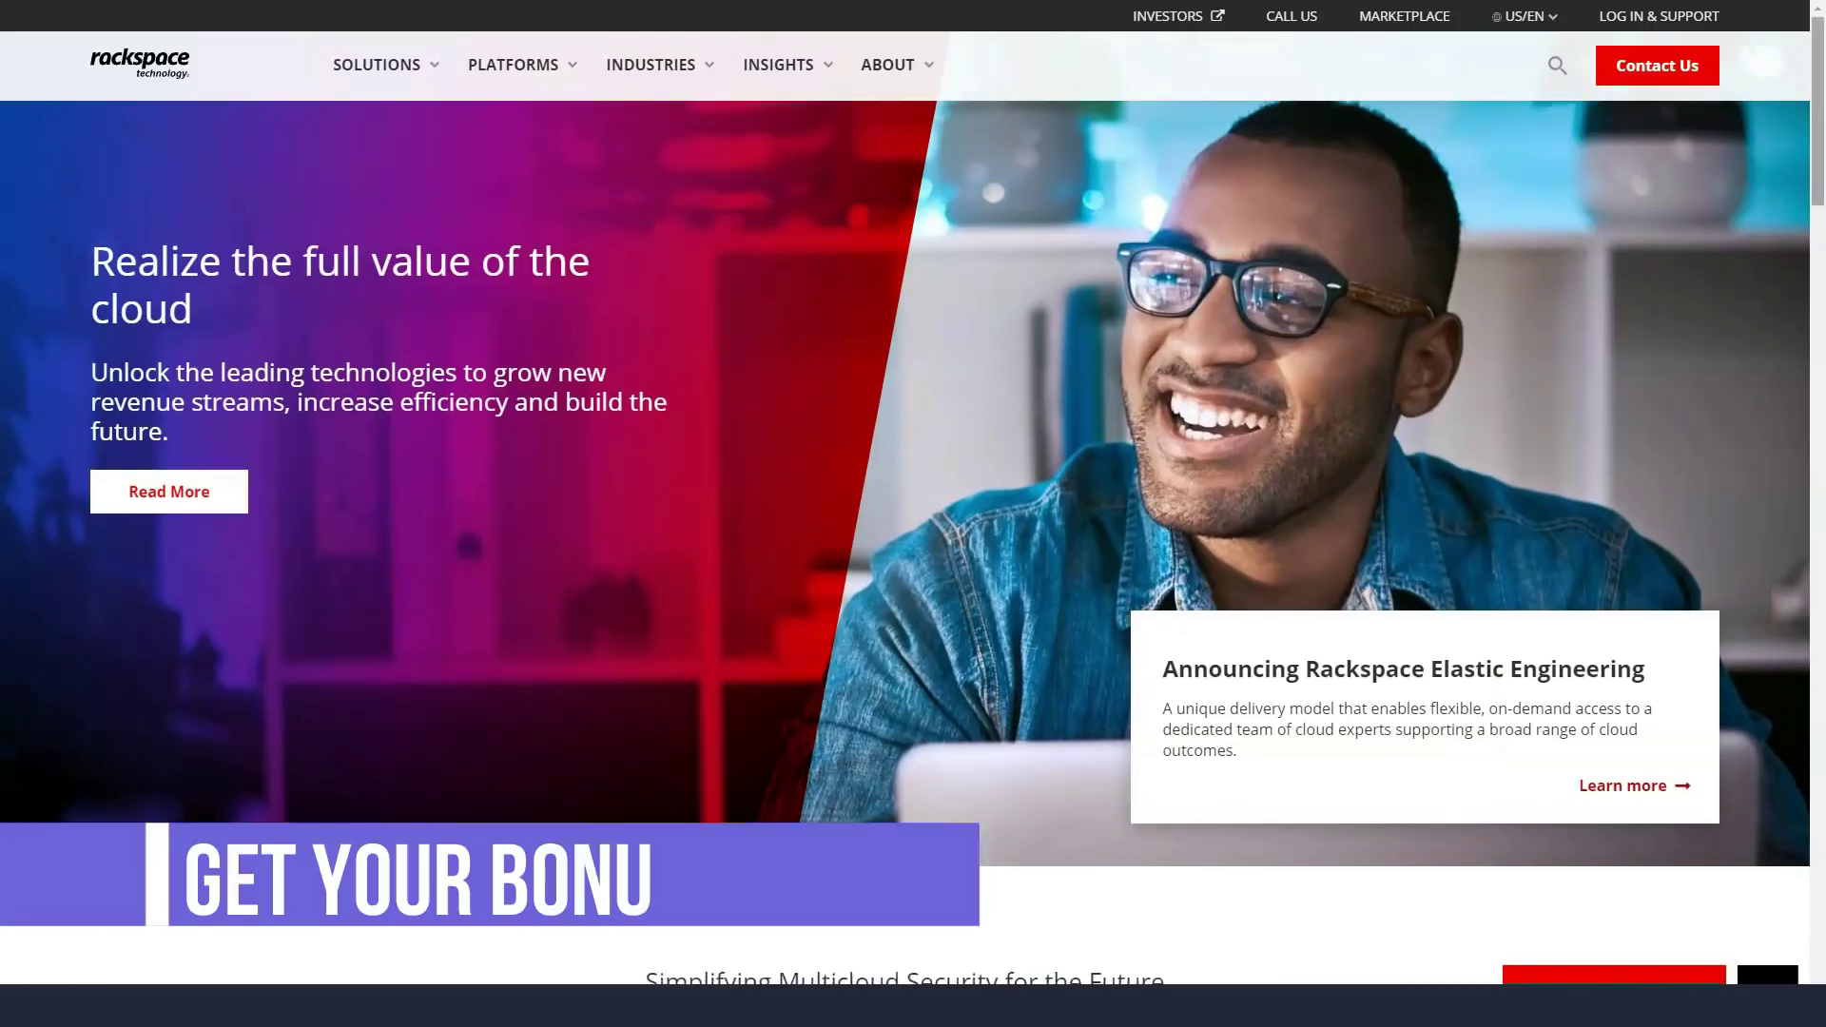
{"action": "scroll", "coordinate": [914, 543], "scroll_direction": "down", "scroll_amount": 5}
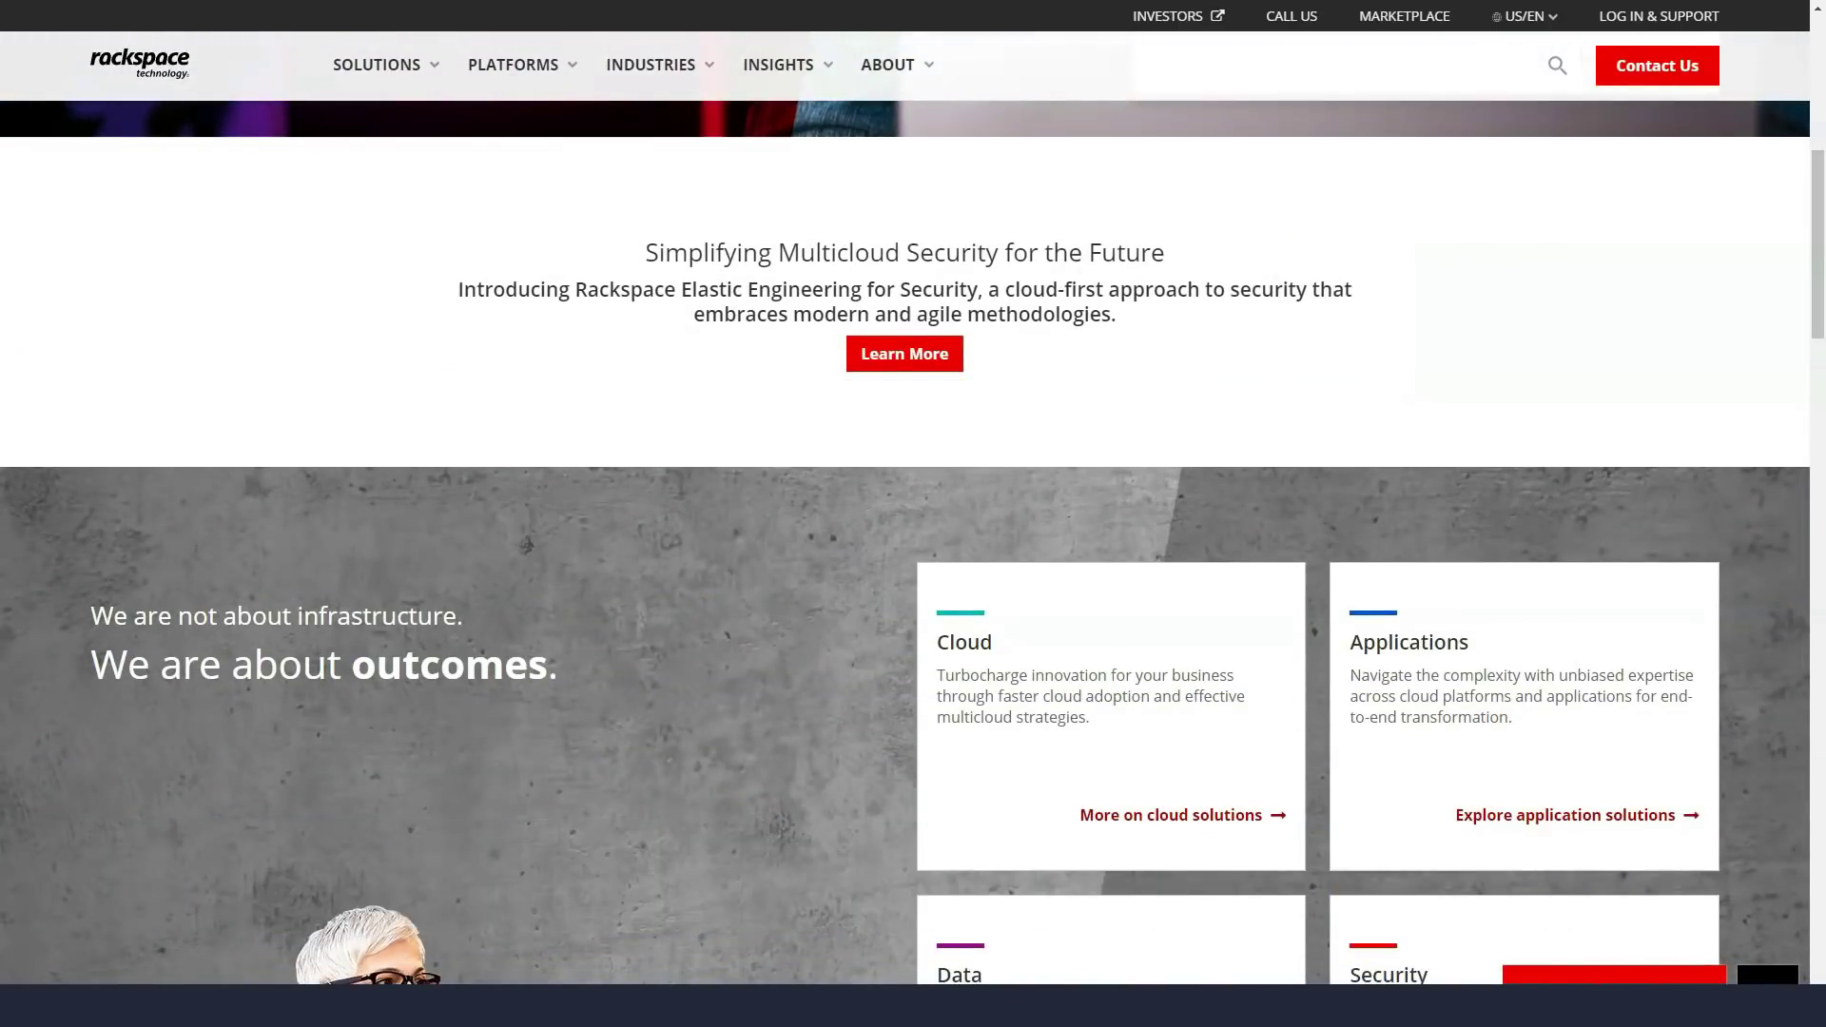
{"action": "scroll", "coordinate": [914, 542], "scroll_direction": "down", "scroll_amount": 3}
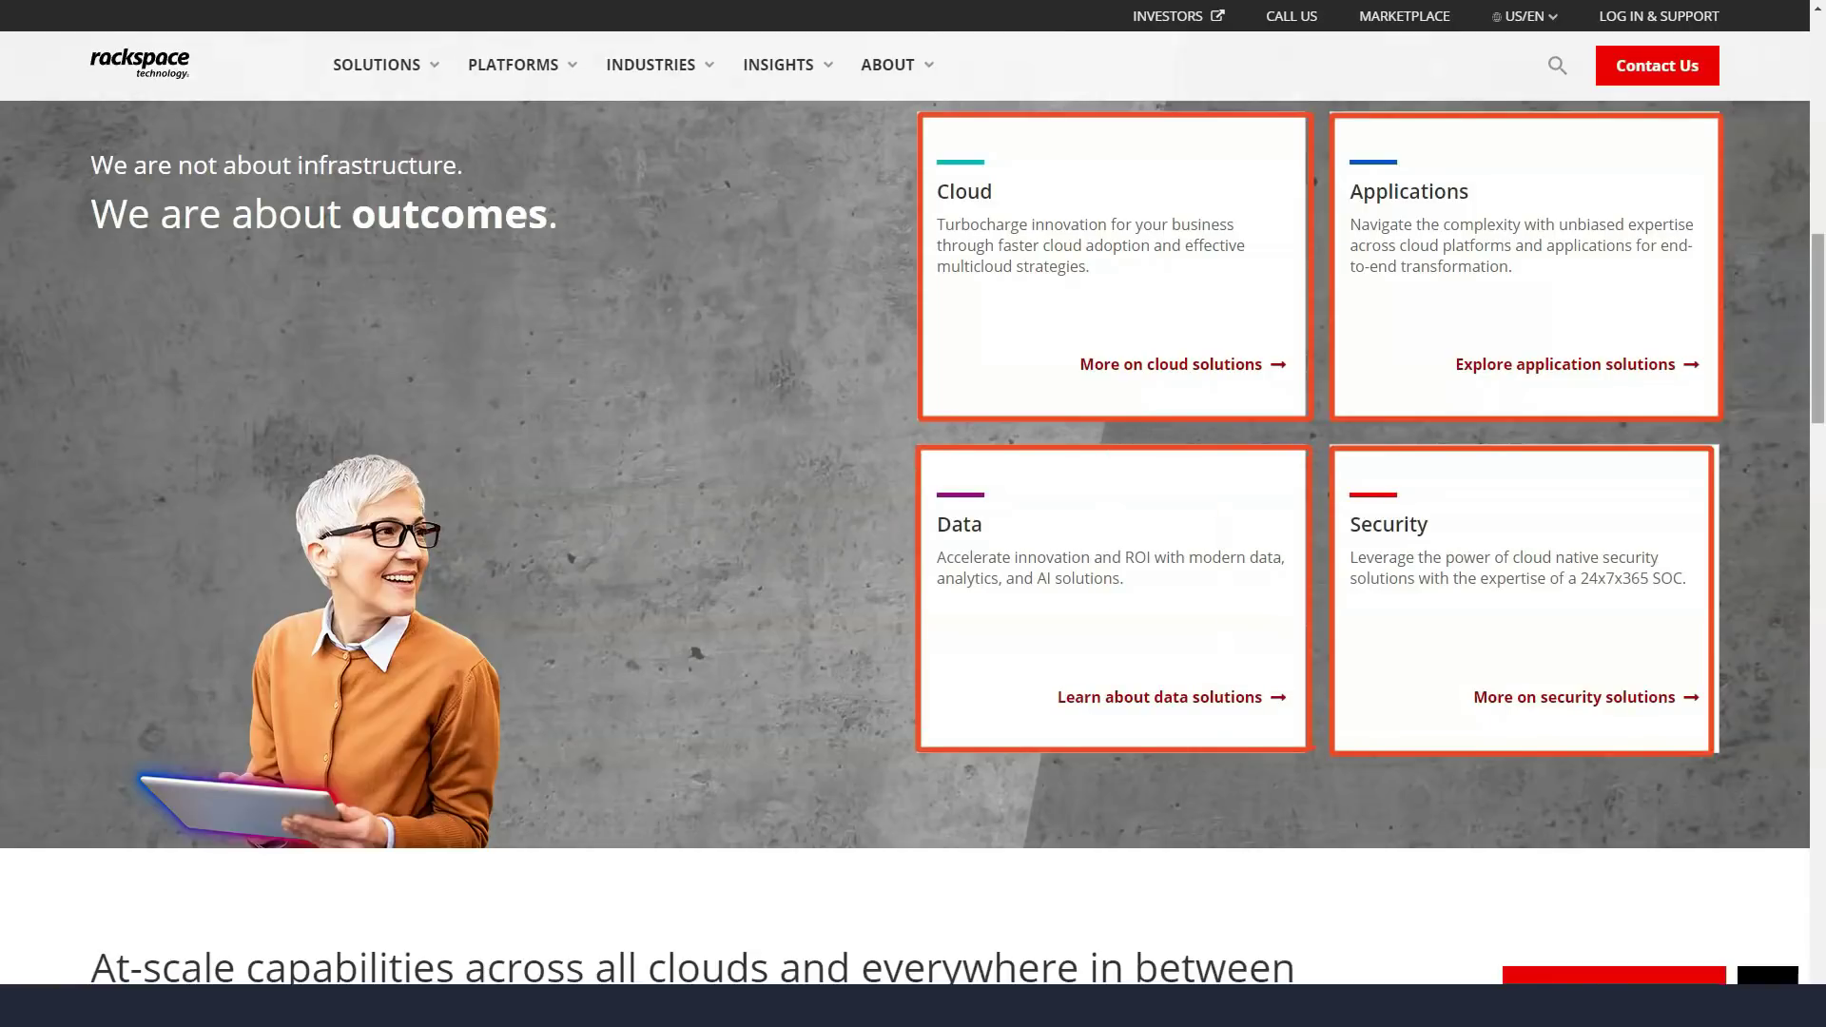
{"action": "scroll", "coordinate": [914, 543], "scroll_direction": "down", "scroll_amount": 5}
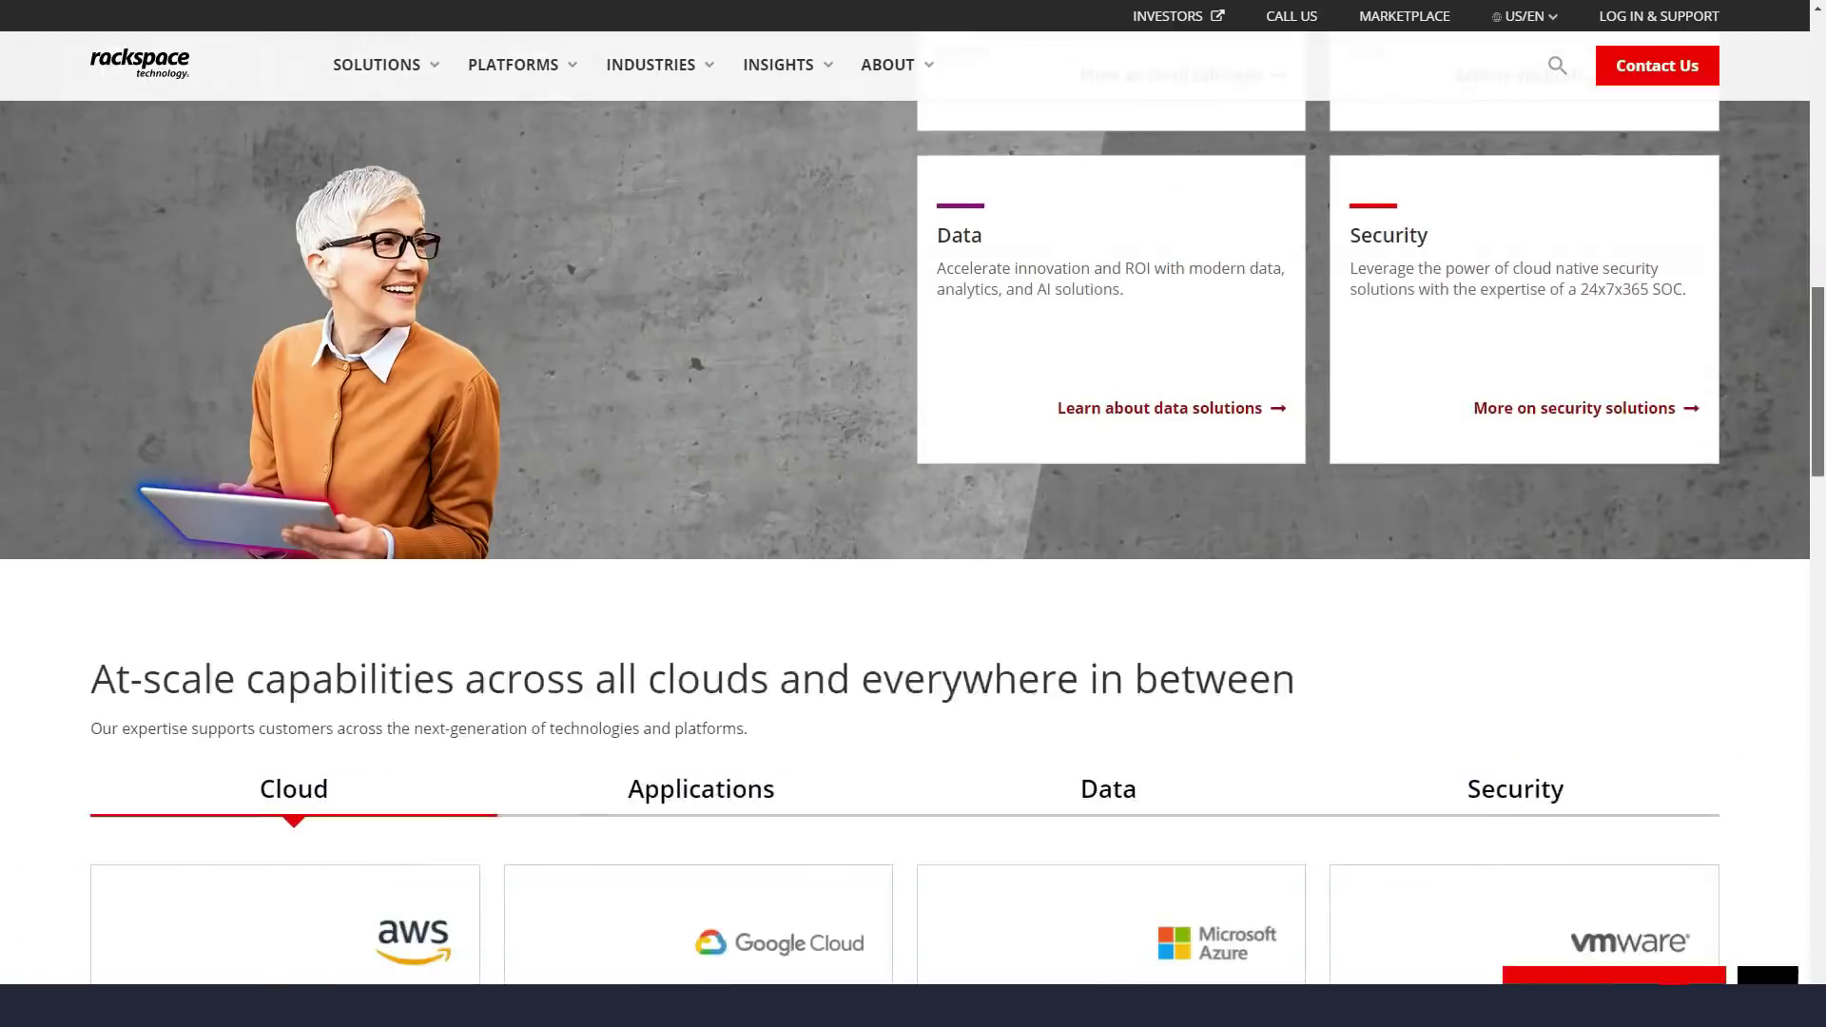
{"action": "scroll", "coordinate": [913, 572], "scroll_direction": "down", "scroll_amount": 1}
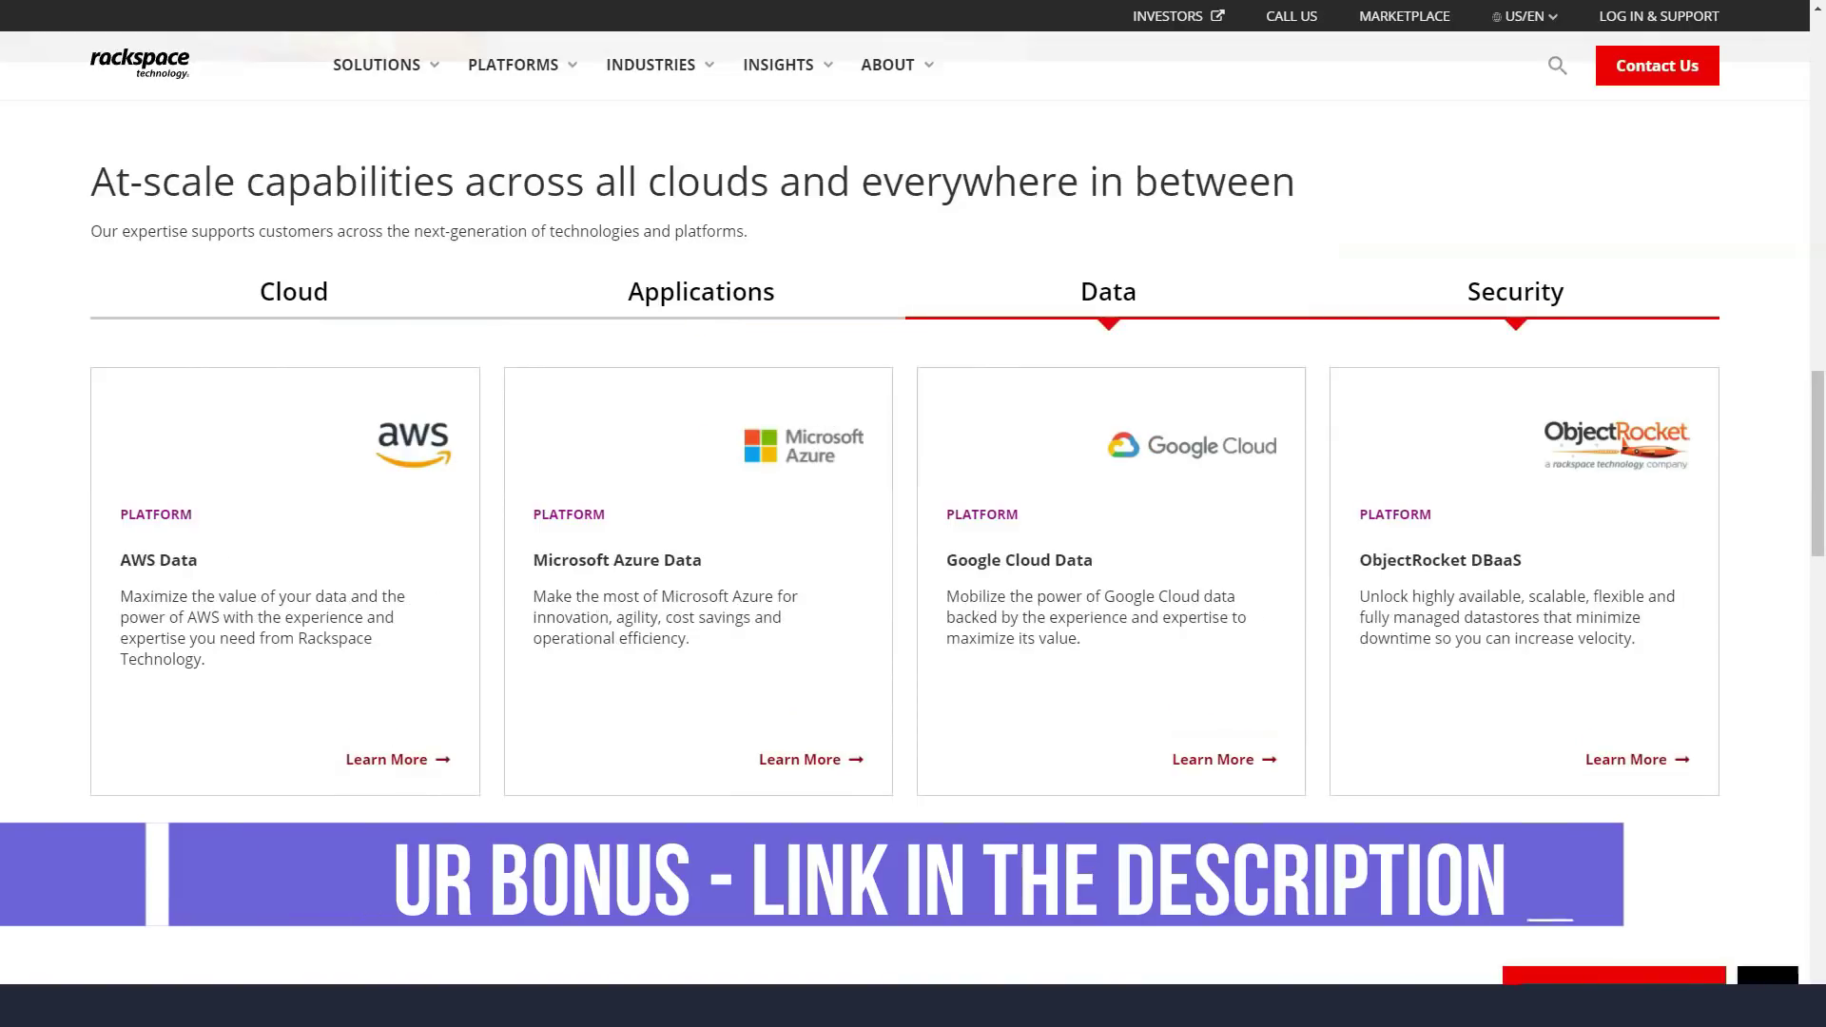
{"action": "scroll", "coordinate": [914, 542], "scroll_direction": "down", "scroll_amount": 5}
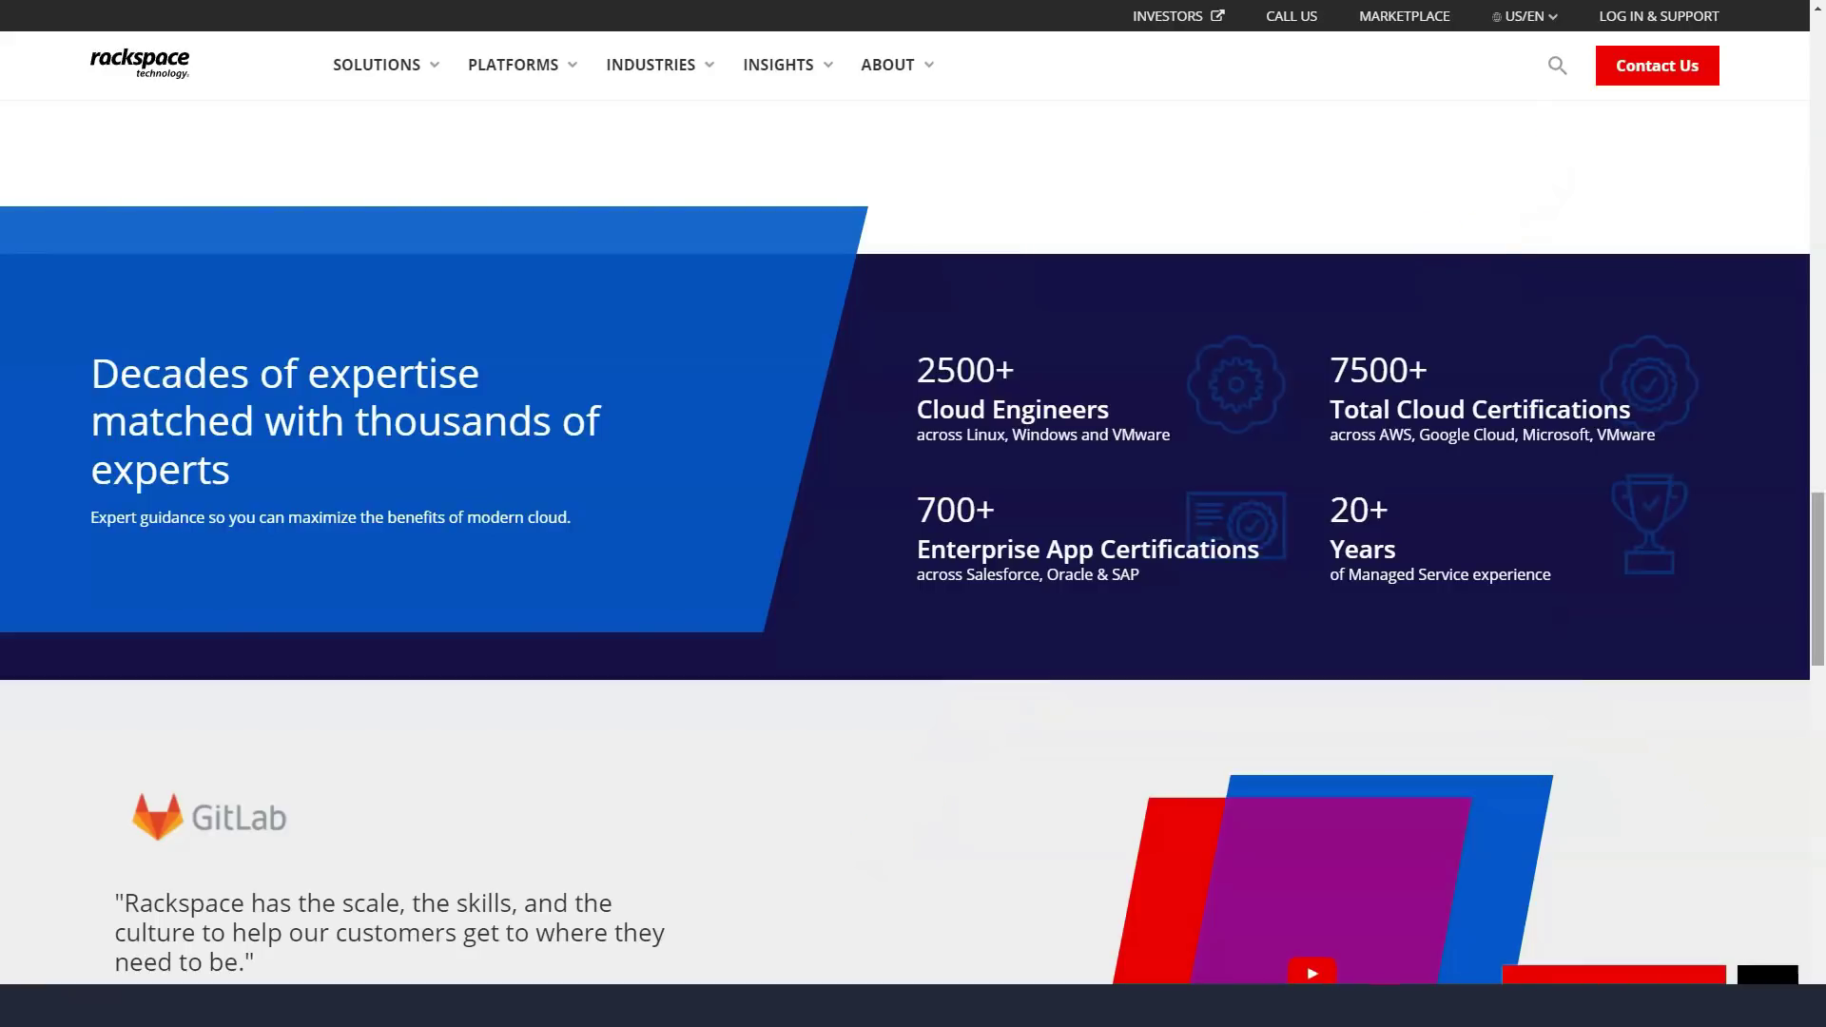
{"action": "scroll", "coordinate": [913, 513], "scroll_direction": "down", "scroll_amount": 5}
{"action": "scroll", "coordinate": [913, 514], "scroll_direction": "up", "scroll_amount": 1}
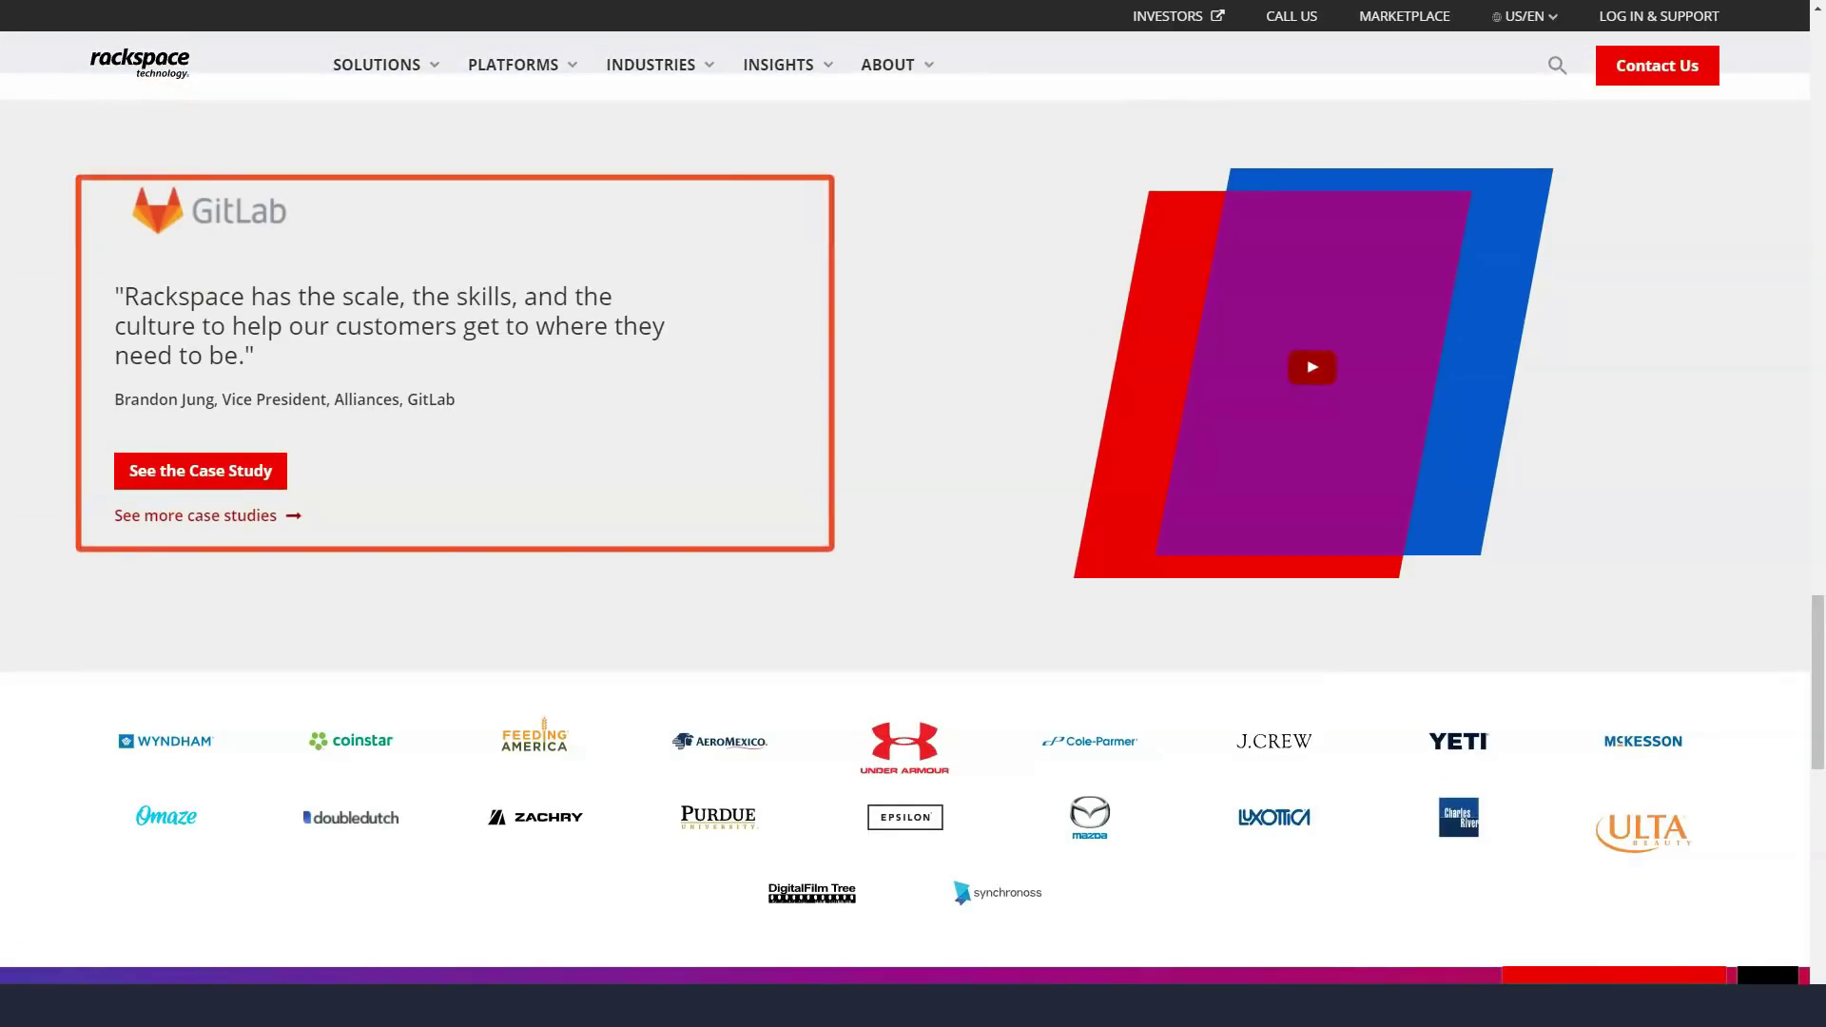
{"action": "scroll", "coordinate": [915, 515], "scroll_direction": "down", "scroll_amount": 1}
{"action": "scroll", "coordinate": [914, 513], "scroll_direction": "down", "scroll_amount": 4}
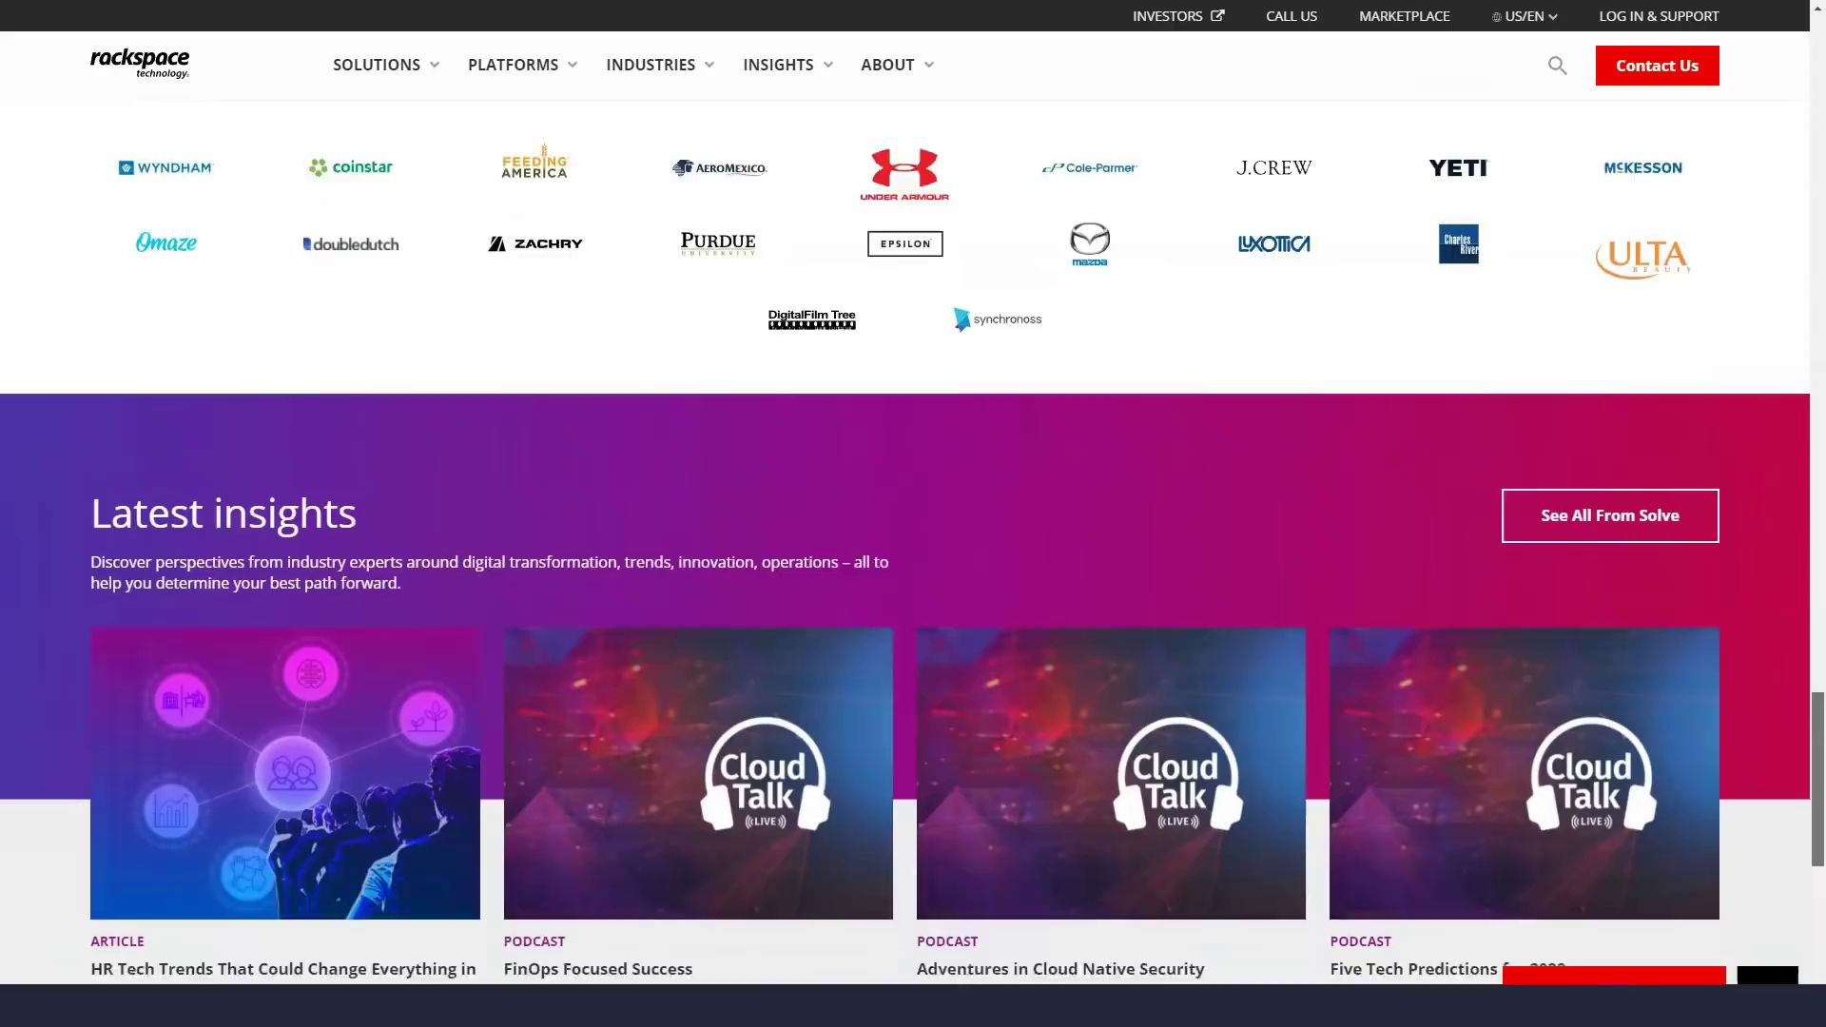
{"action": "scroll", "coordinate": [914, 513], "scroll_direction": "down", "scroll_amount": 2}
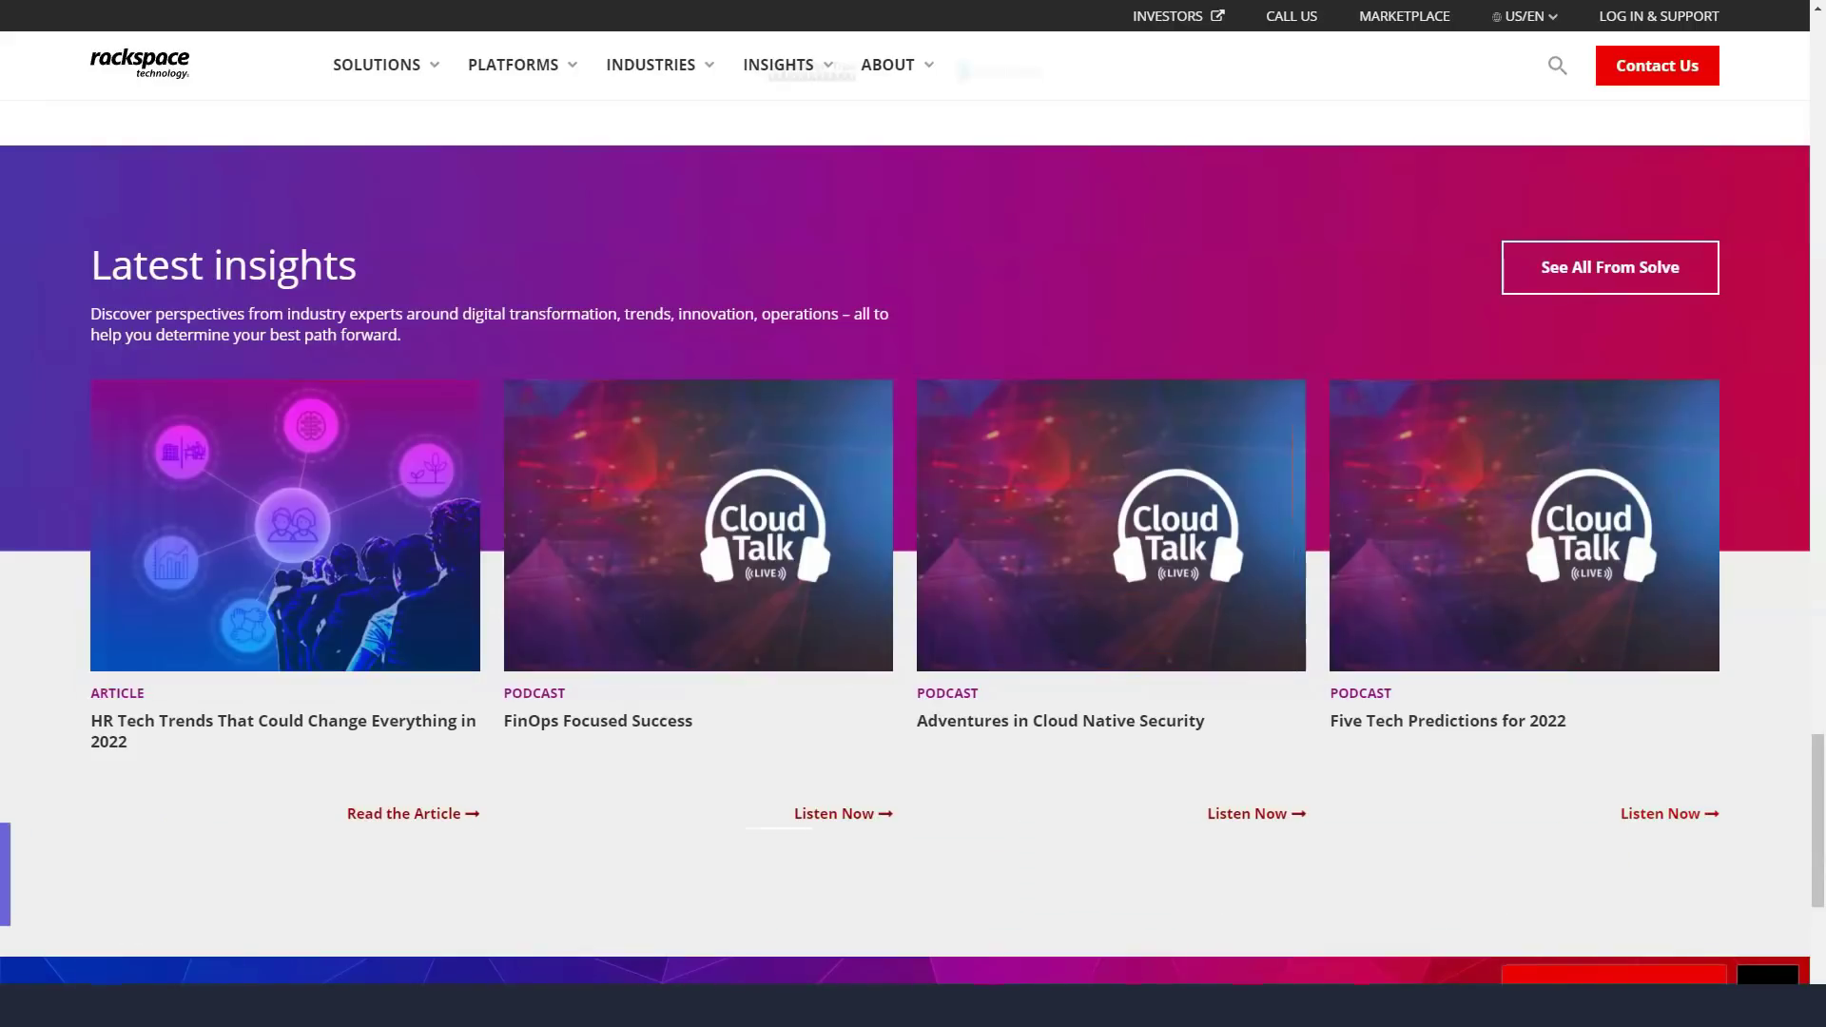
{"action": "scroll", "coordinate": [913, 508], "scroll_direction": "down", "scroll_amount": 3}
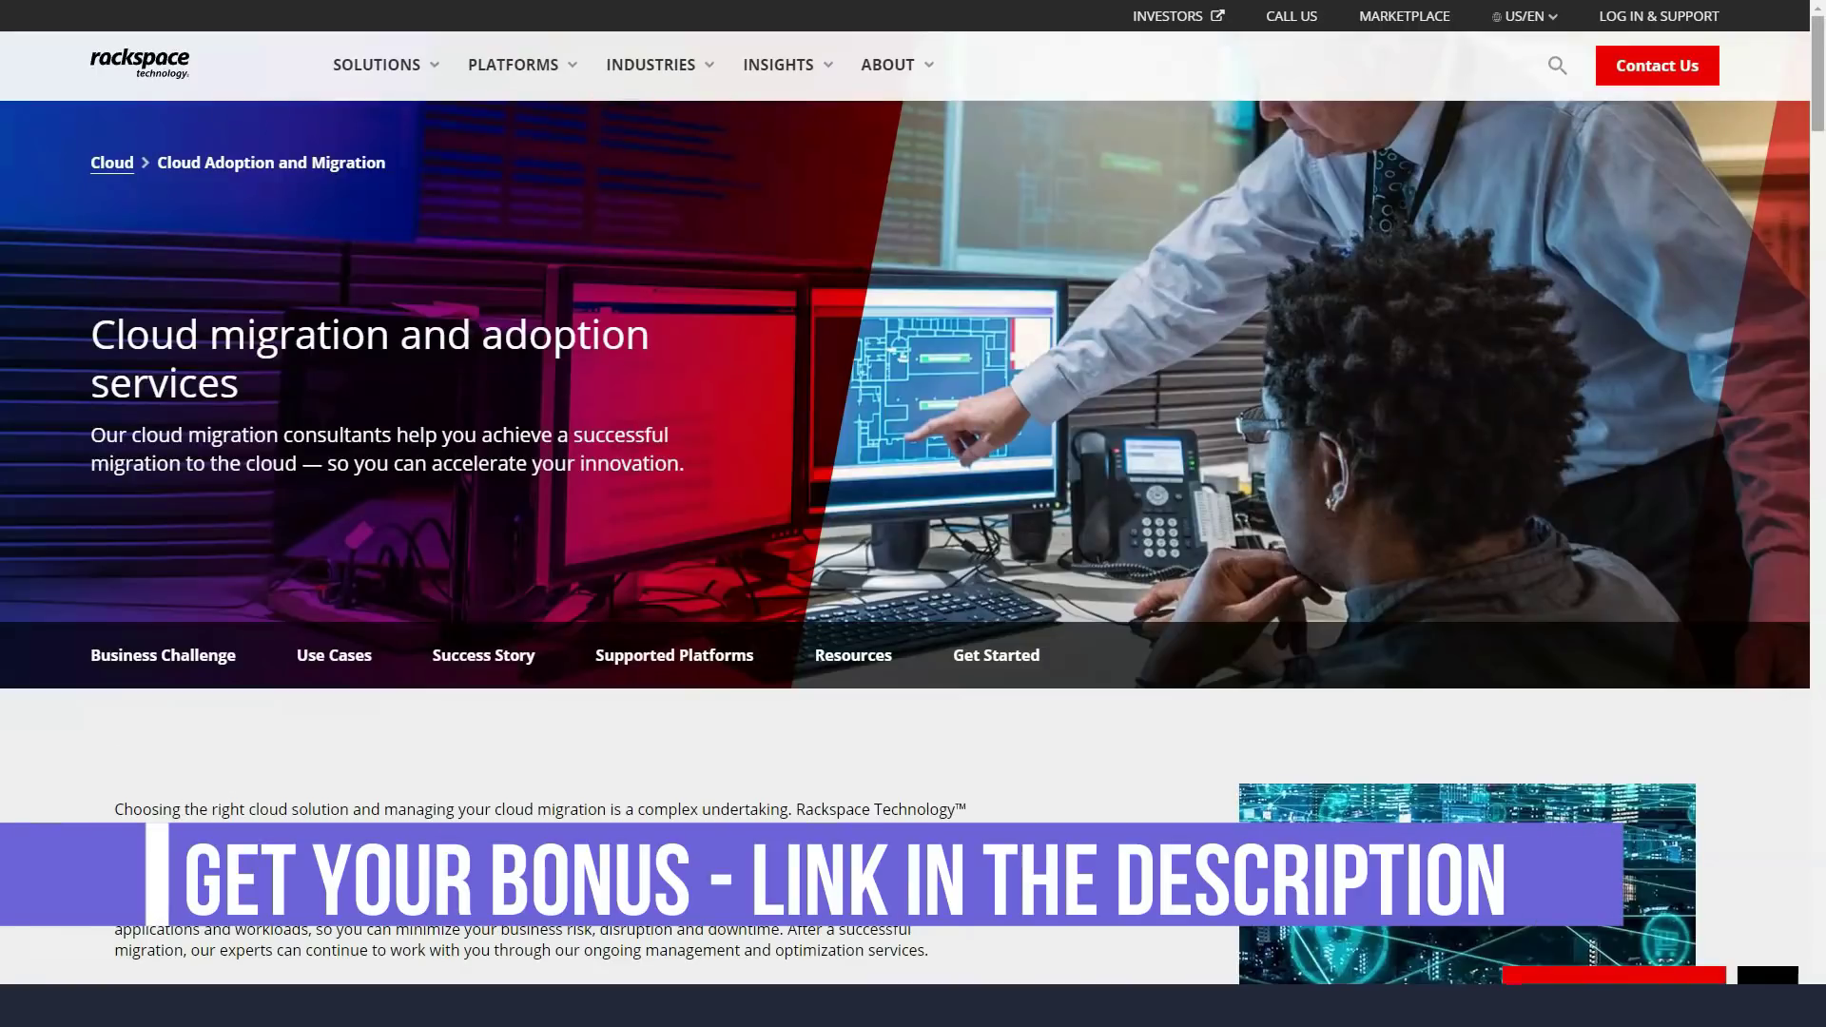
{"action": "scroll", "coordinate": [913, 571], "scroll_direction": "down", "scroll_amount": 4}
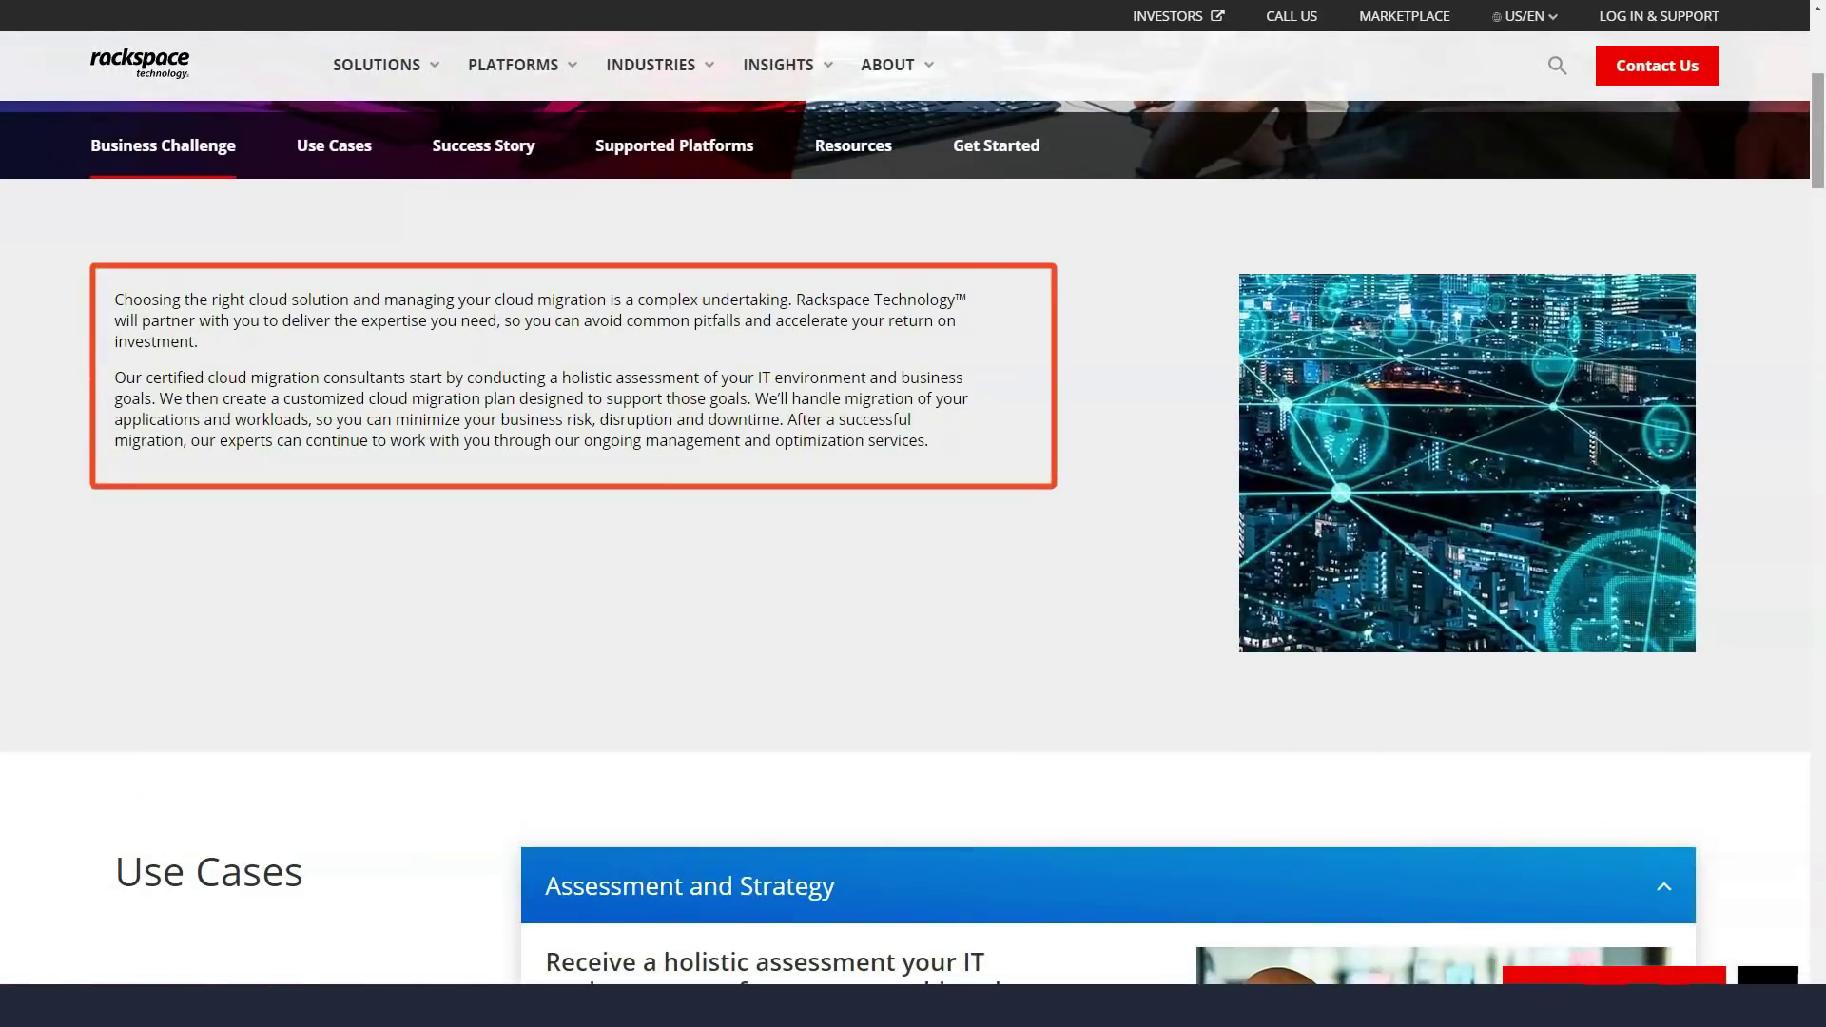
{"action": "scroll", "coordinate": [914, 572], "scroll_direction": "down", "scroll_amount": 5}
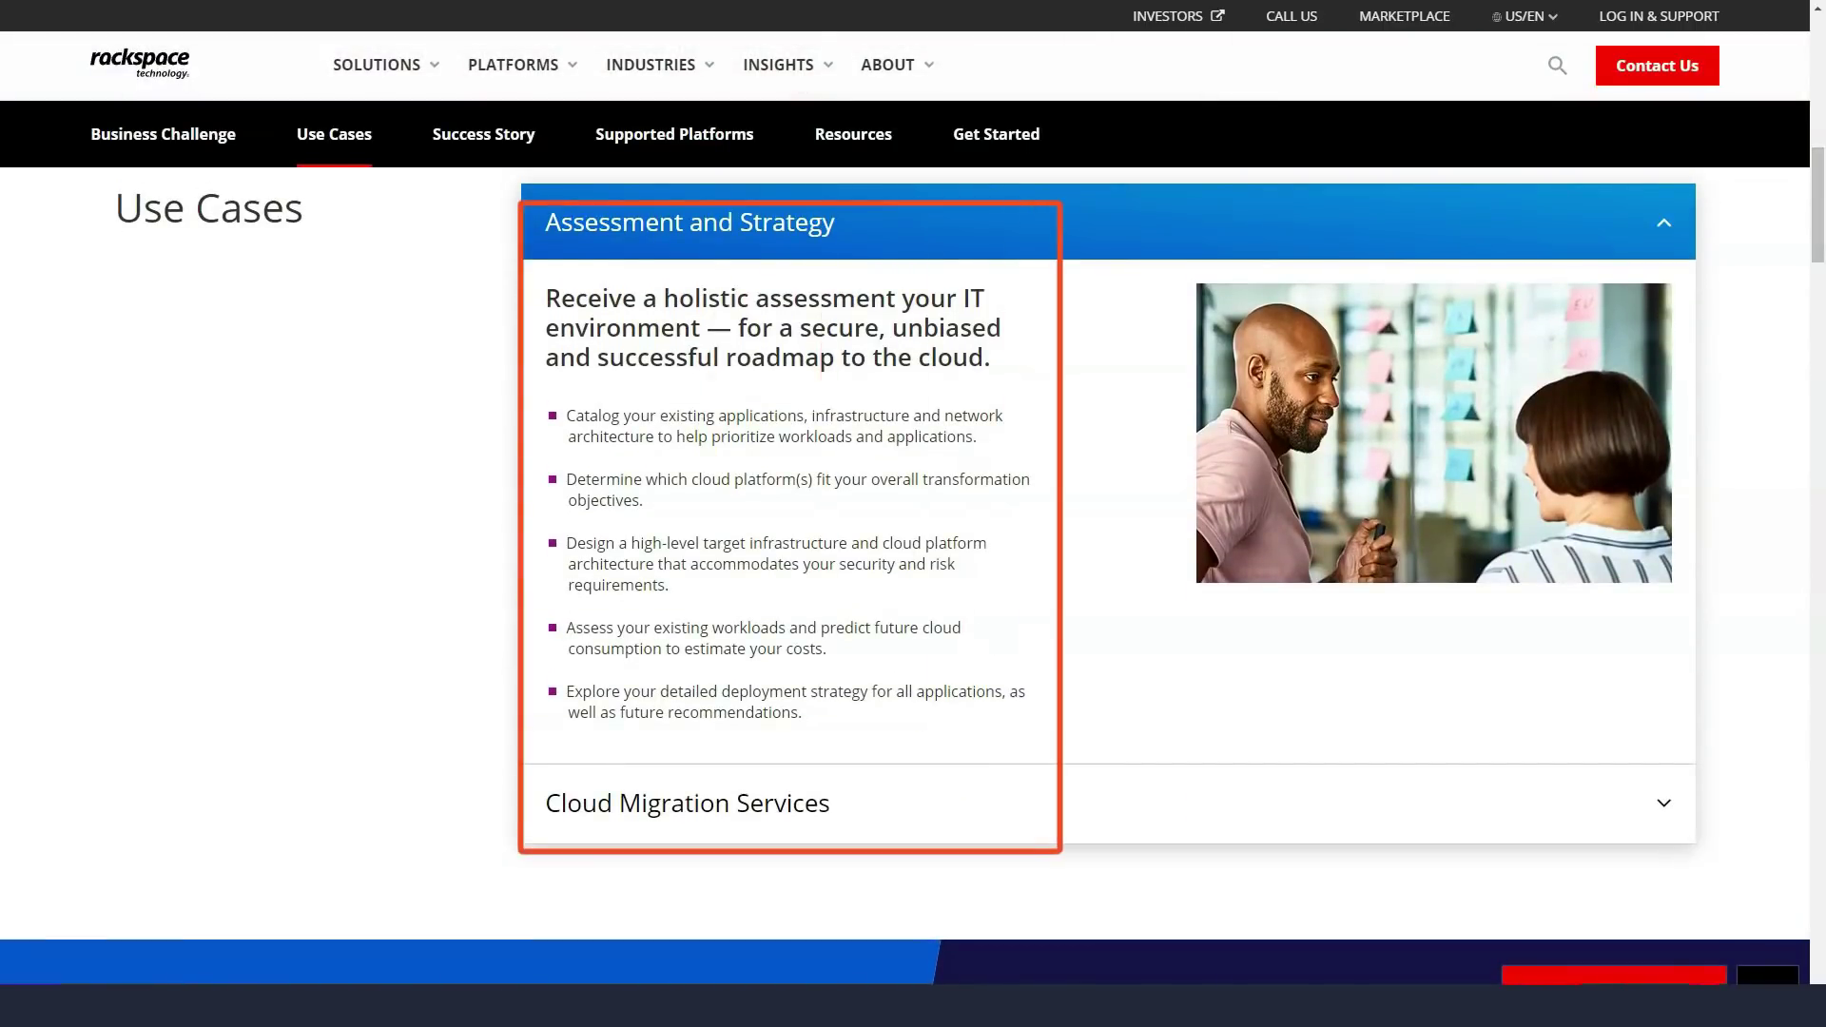
{"action": "scroll", "coordinate": [914, 571], "scroll_direction": "down", "scroll_amount": 6}
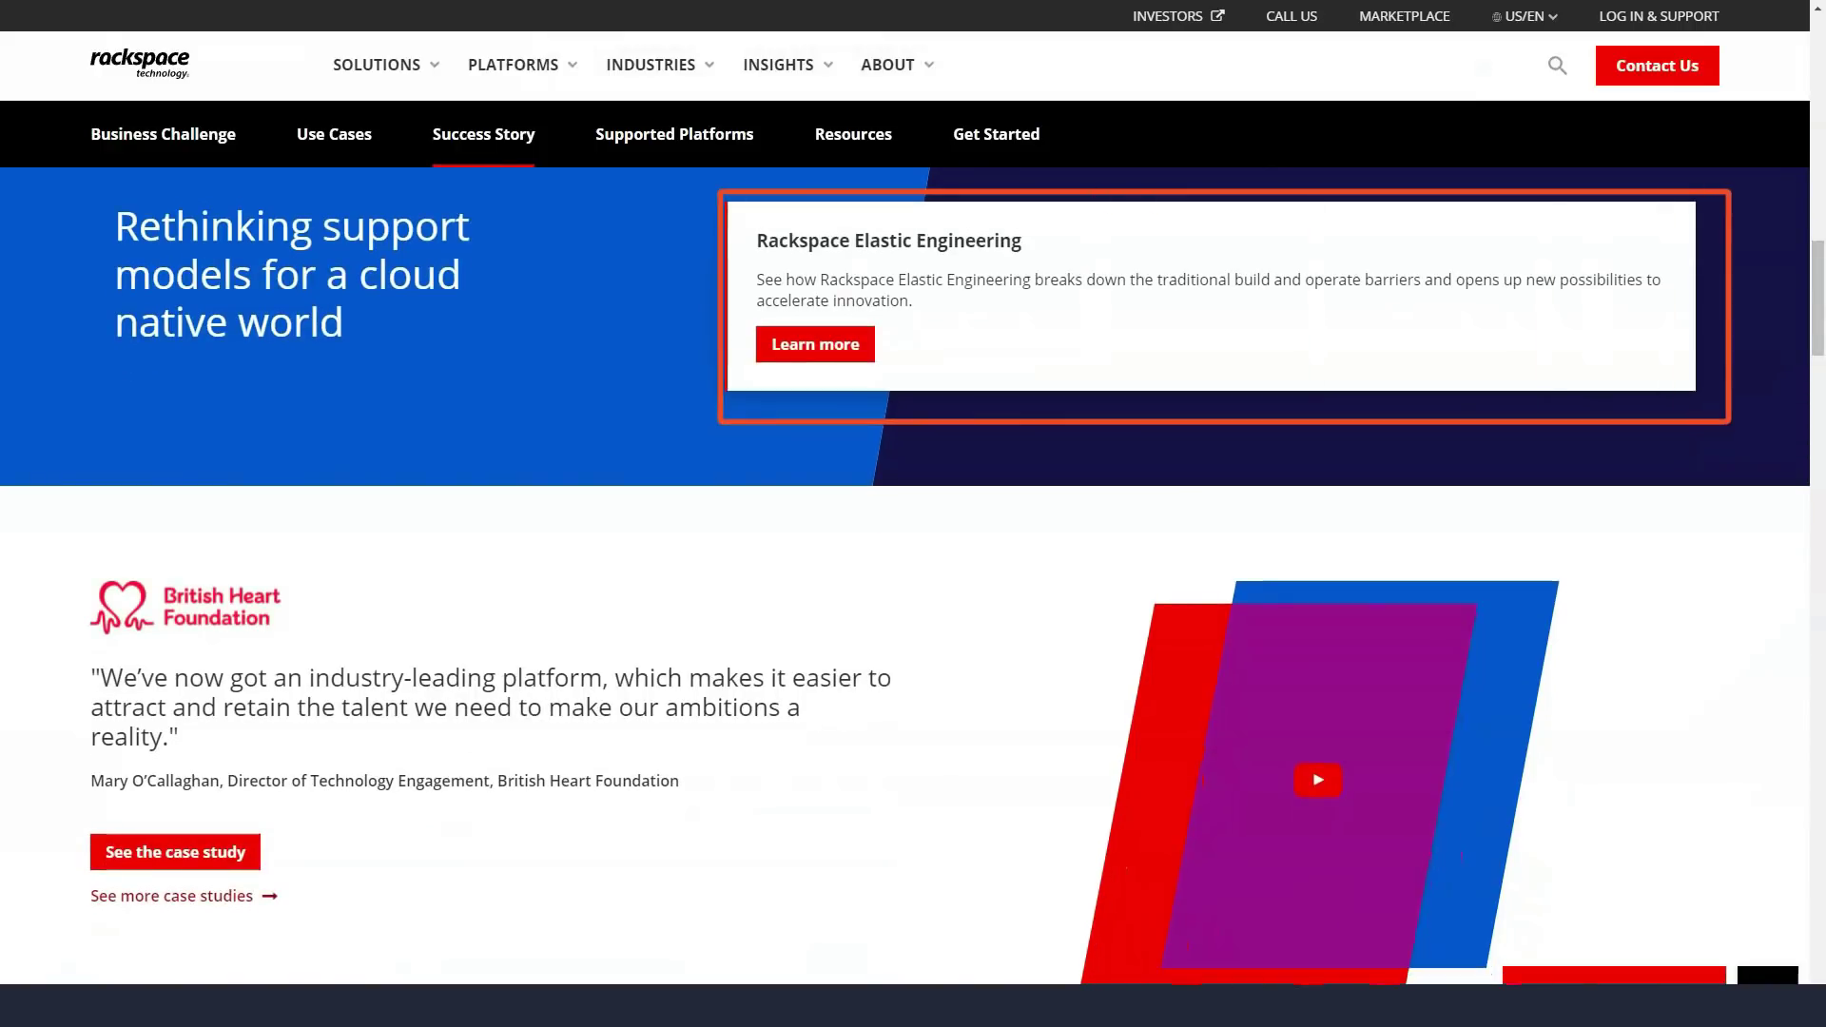
{"action": "scroll", "coordinate": [914, 572], "scroll_direction": "down", "scroll_amount": 3}
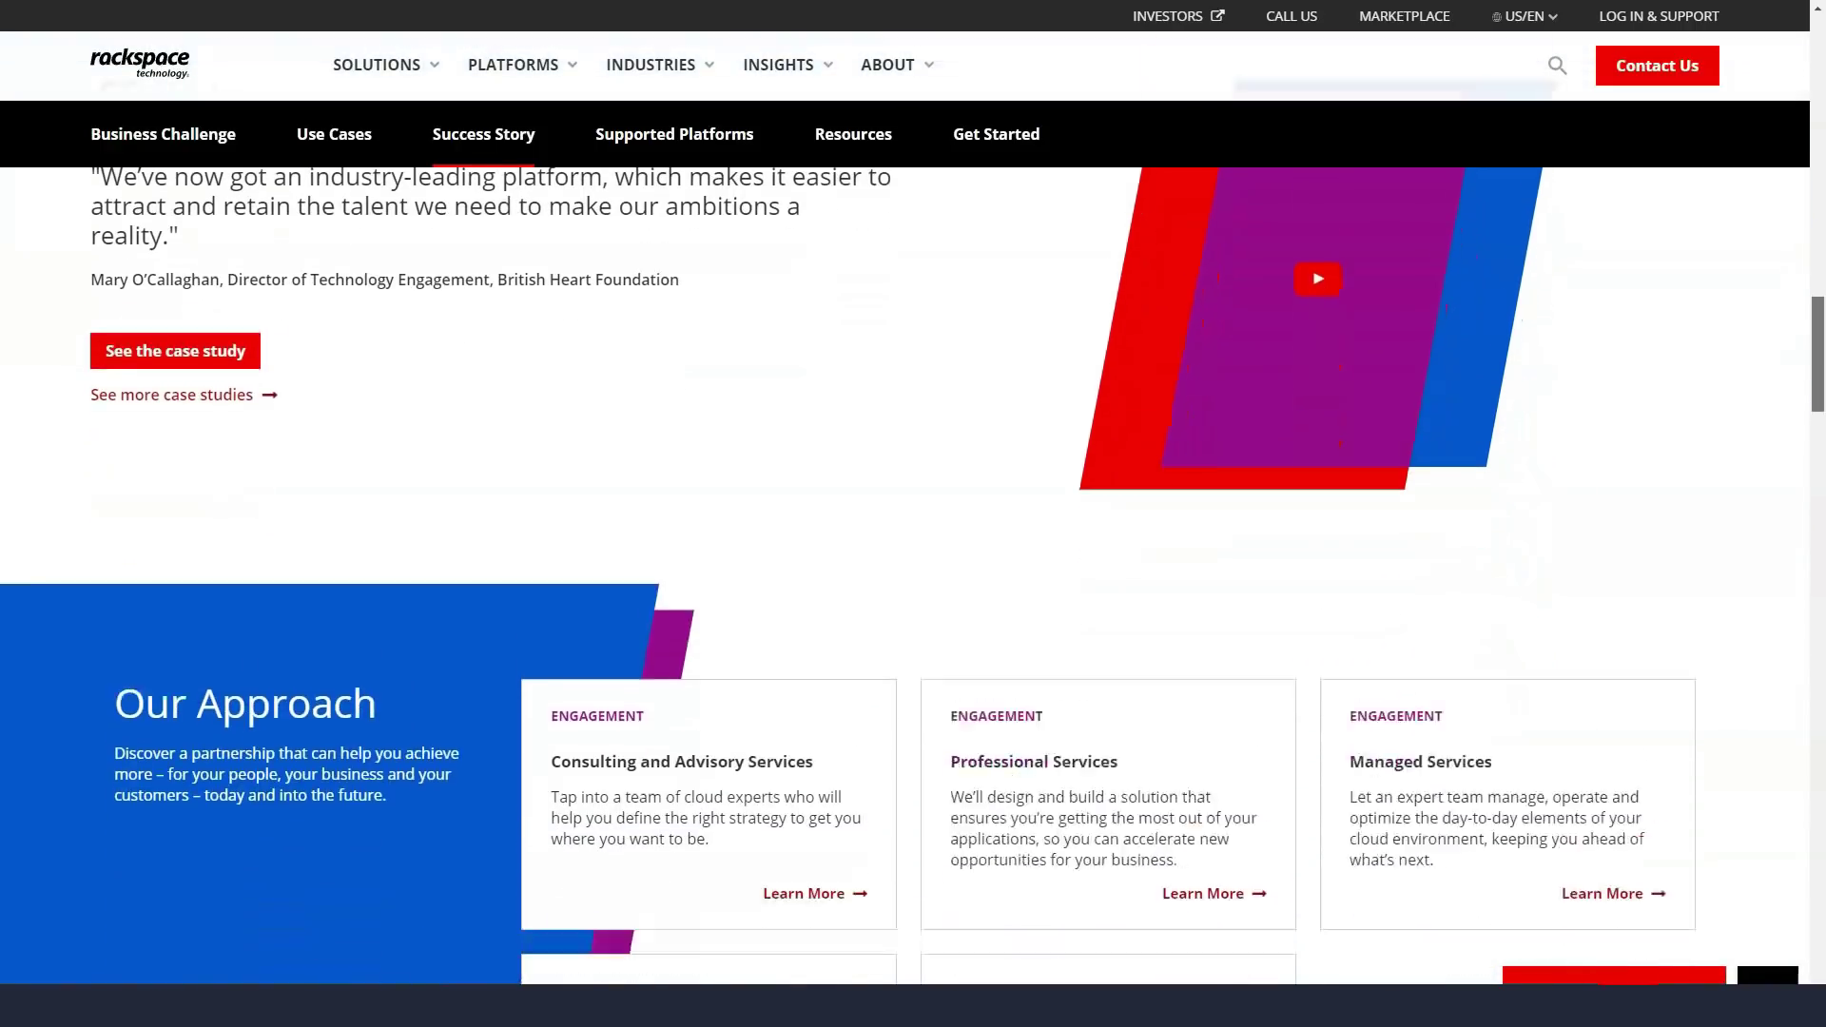
{"action": "scroll", "coordinate": [914, 572], "scroll_direction": "down", "scroll_amount": 3}
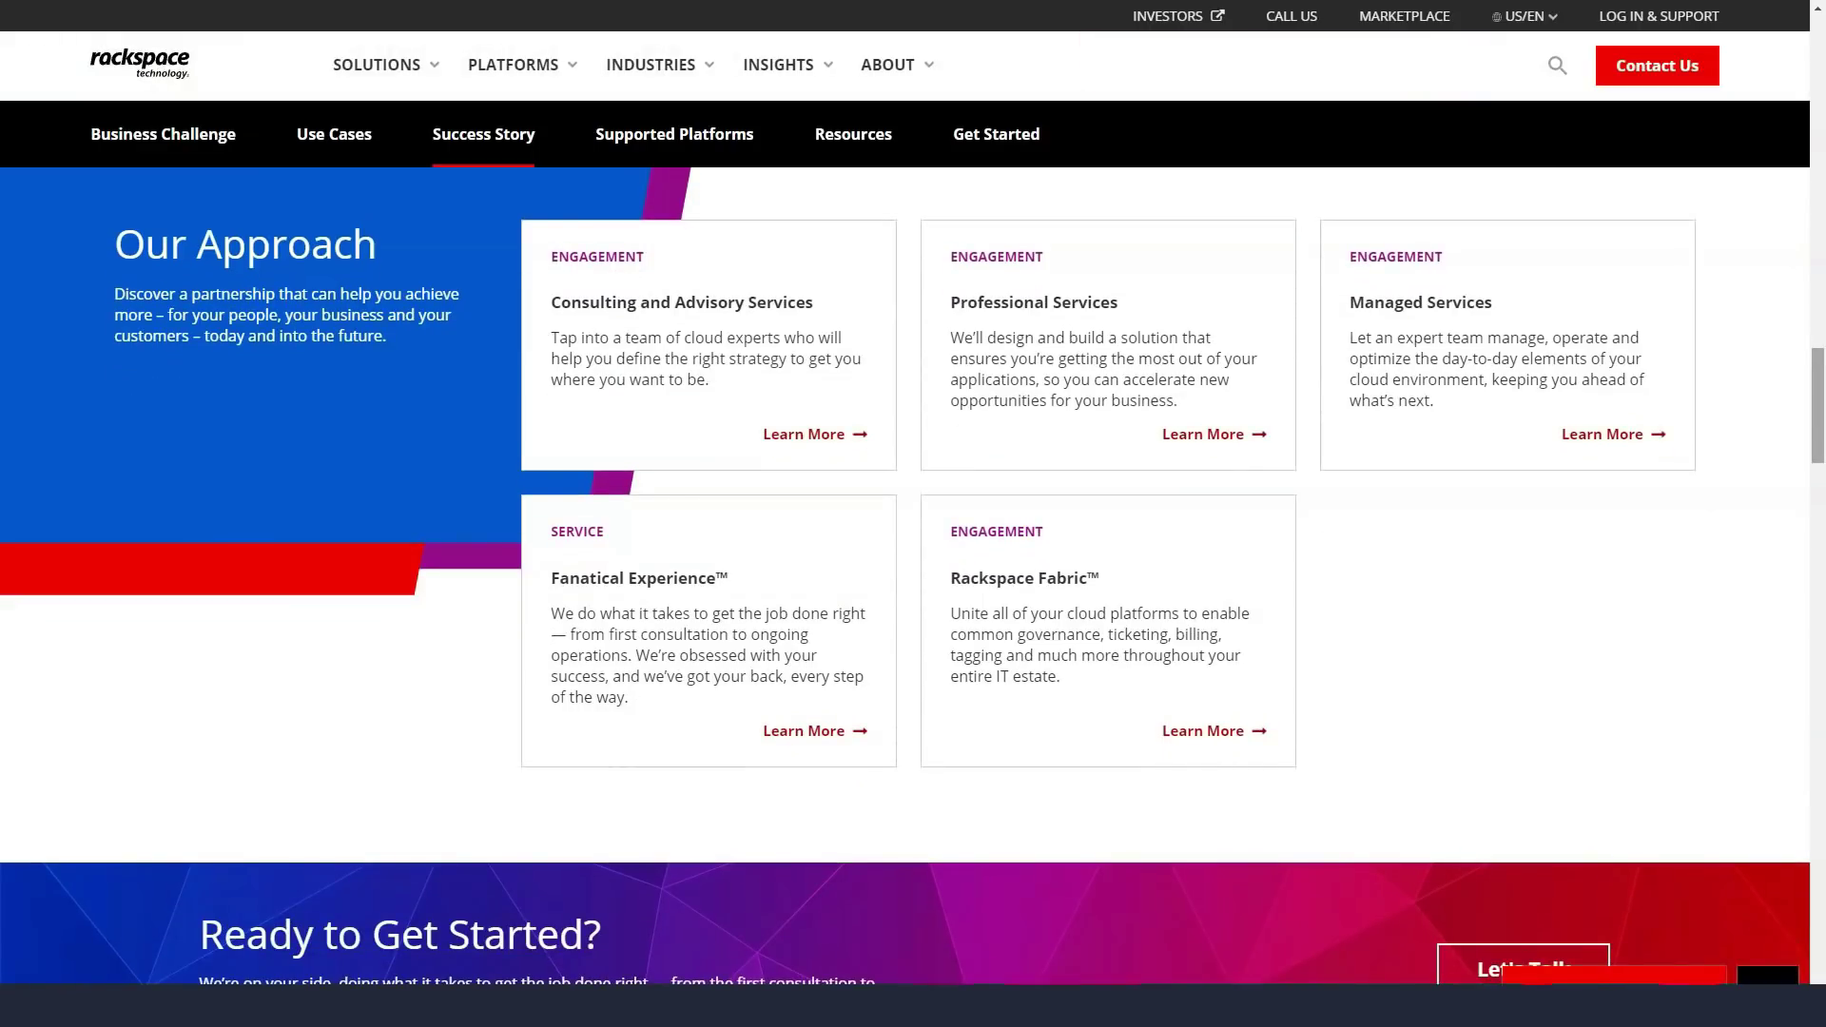
{"action": "scroll", "coordinate": [913, 572], "scroll_direction": "down", "scroll_amount": 4}
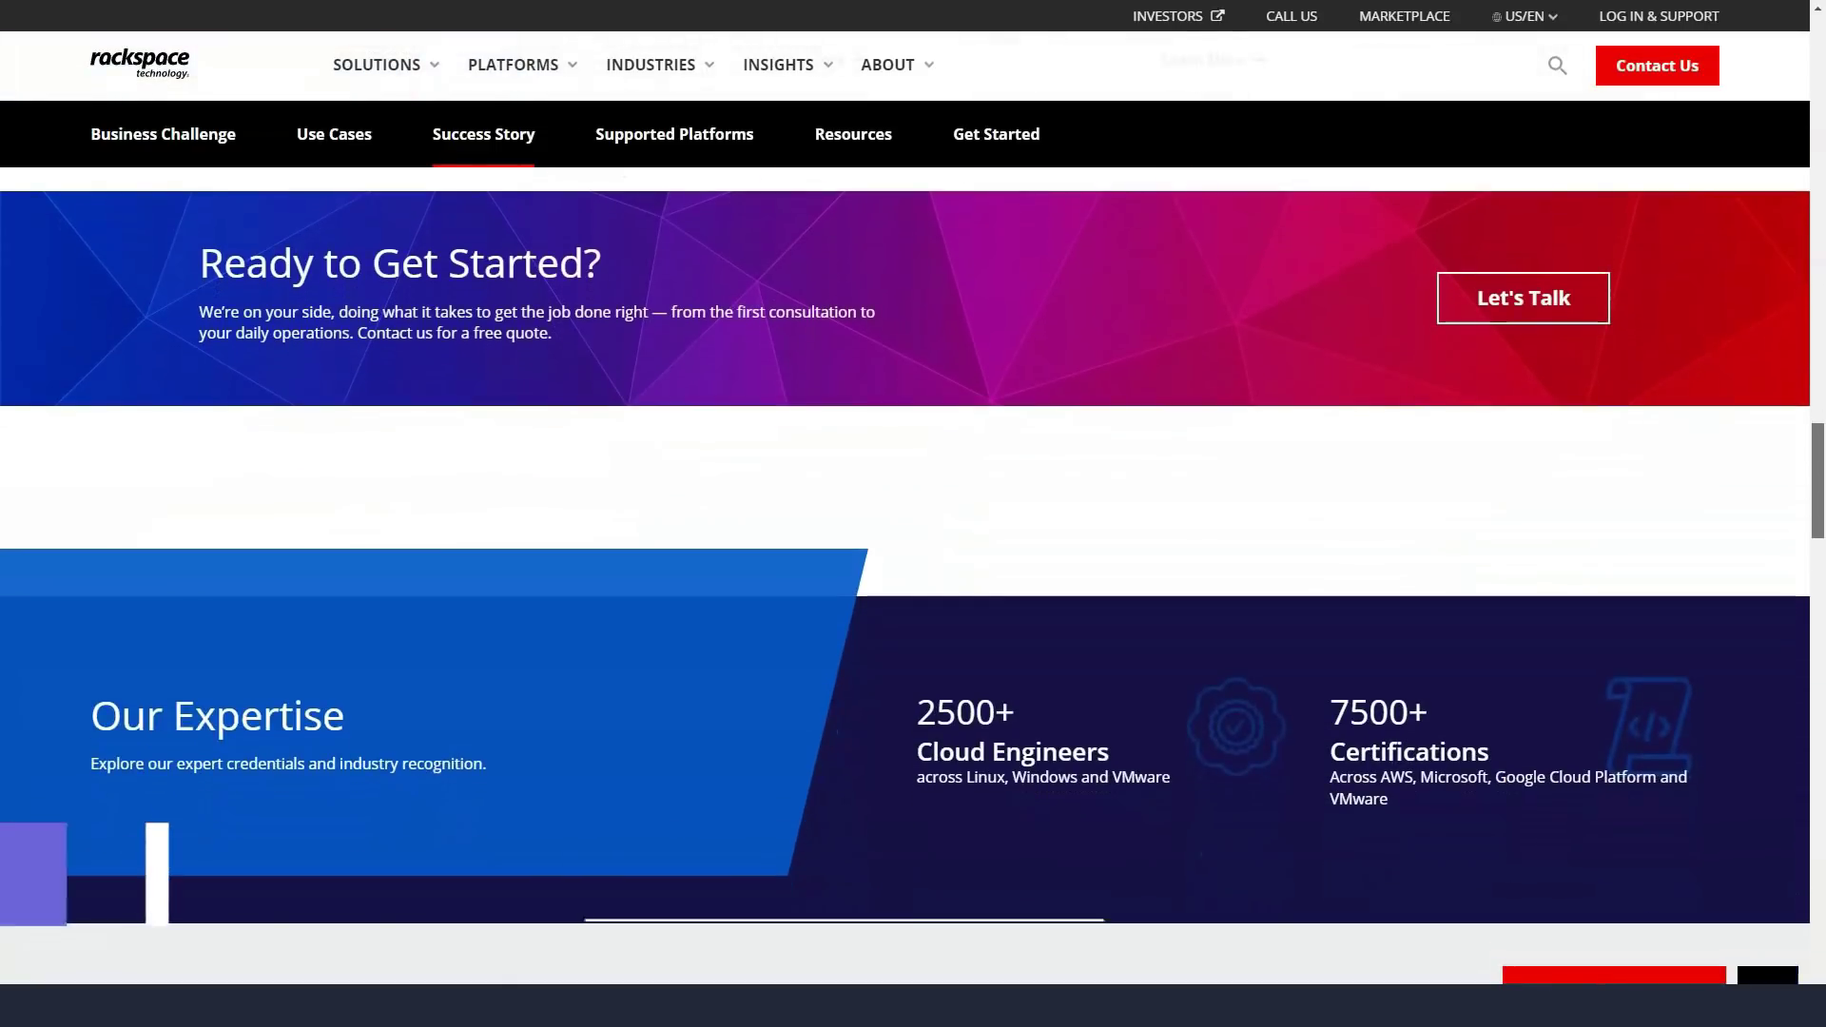
{"action": "scroll", "coordinate": [914, 570], "scroll_direction": "down", "scroll_amount": 5}
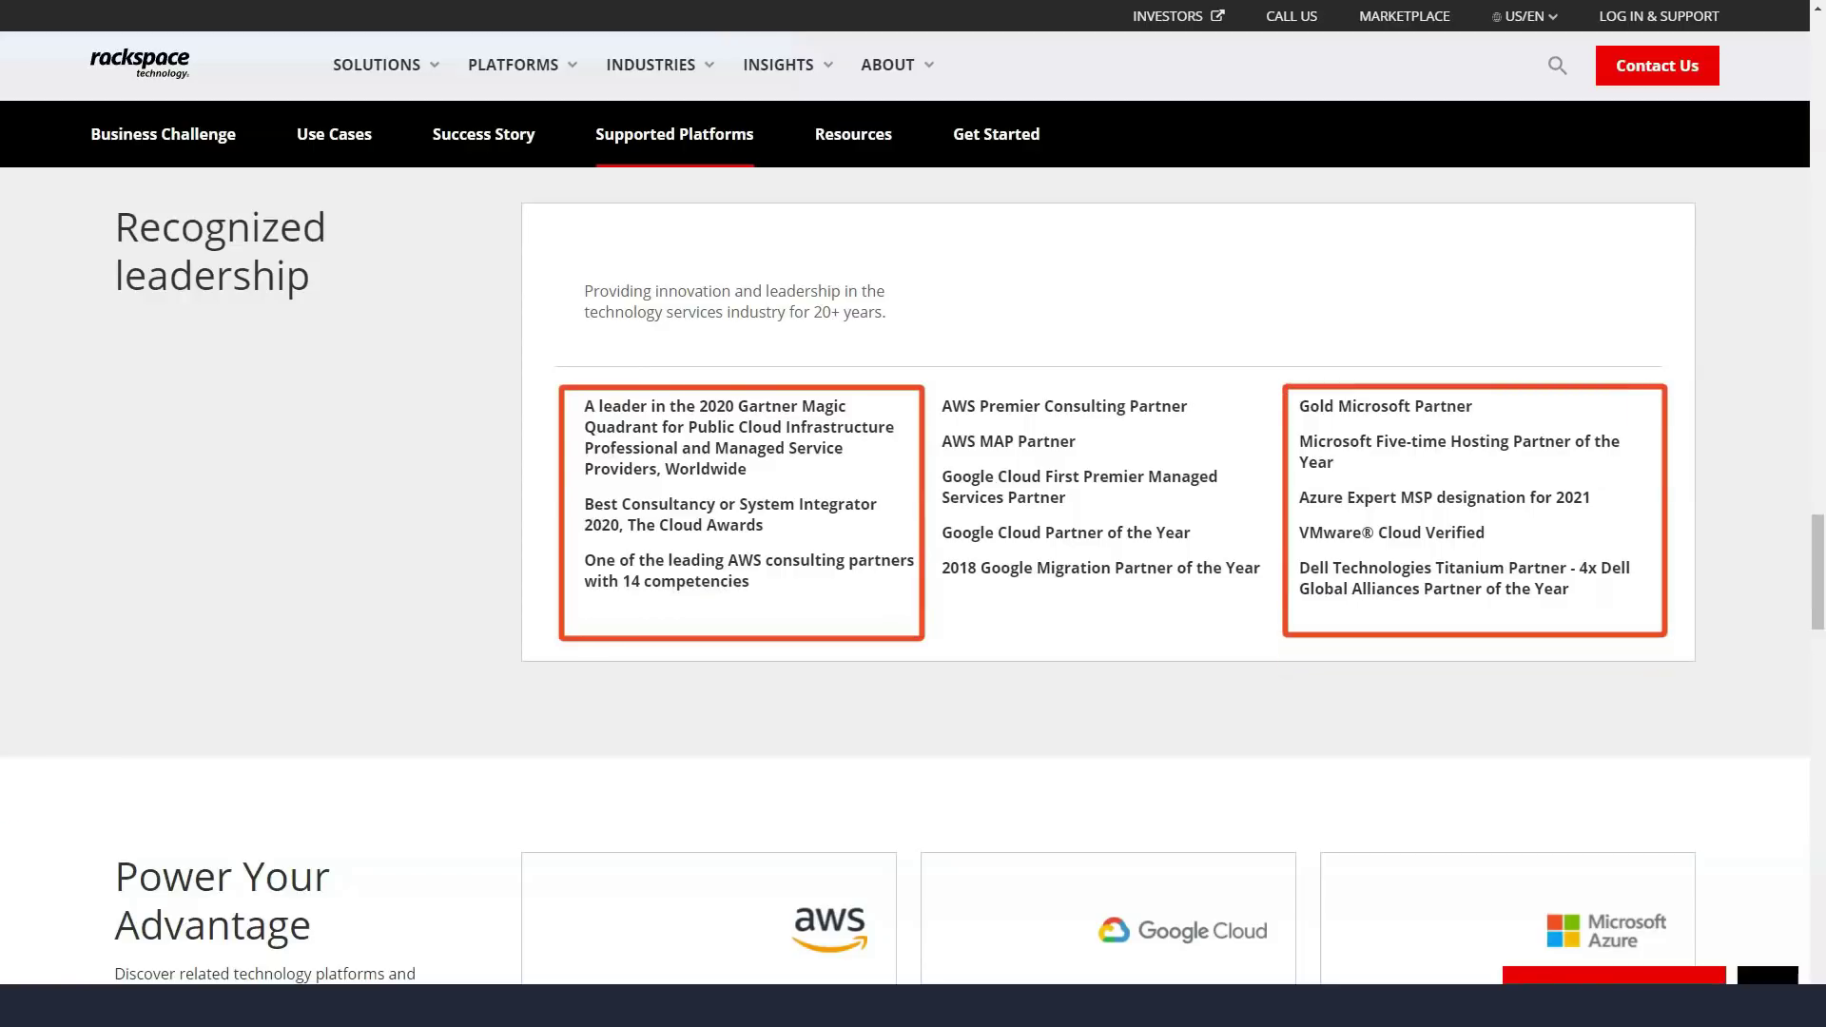
{"action": "scroll", "coordinate": [914, 571], "scroll_direction": "down", "scroll_amount": 5}
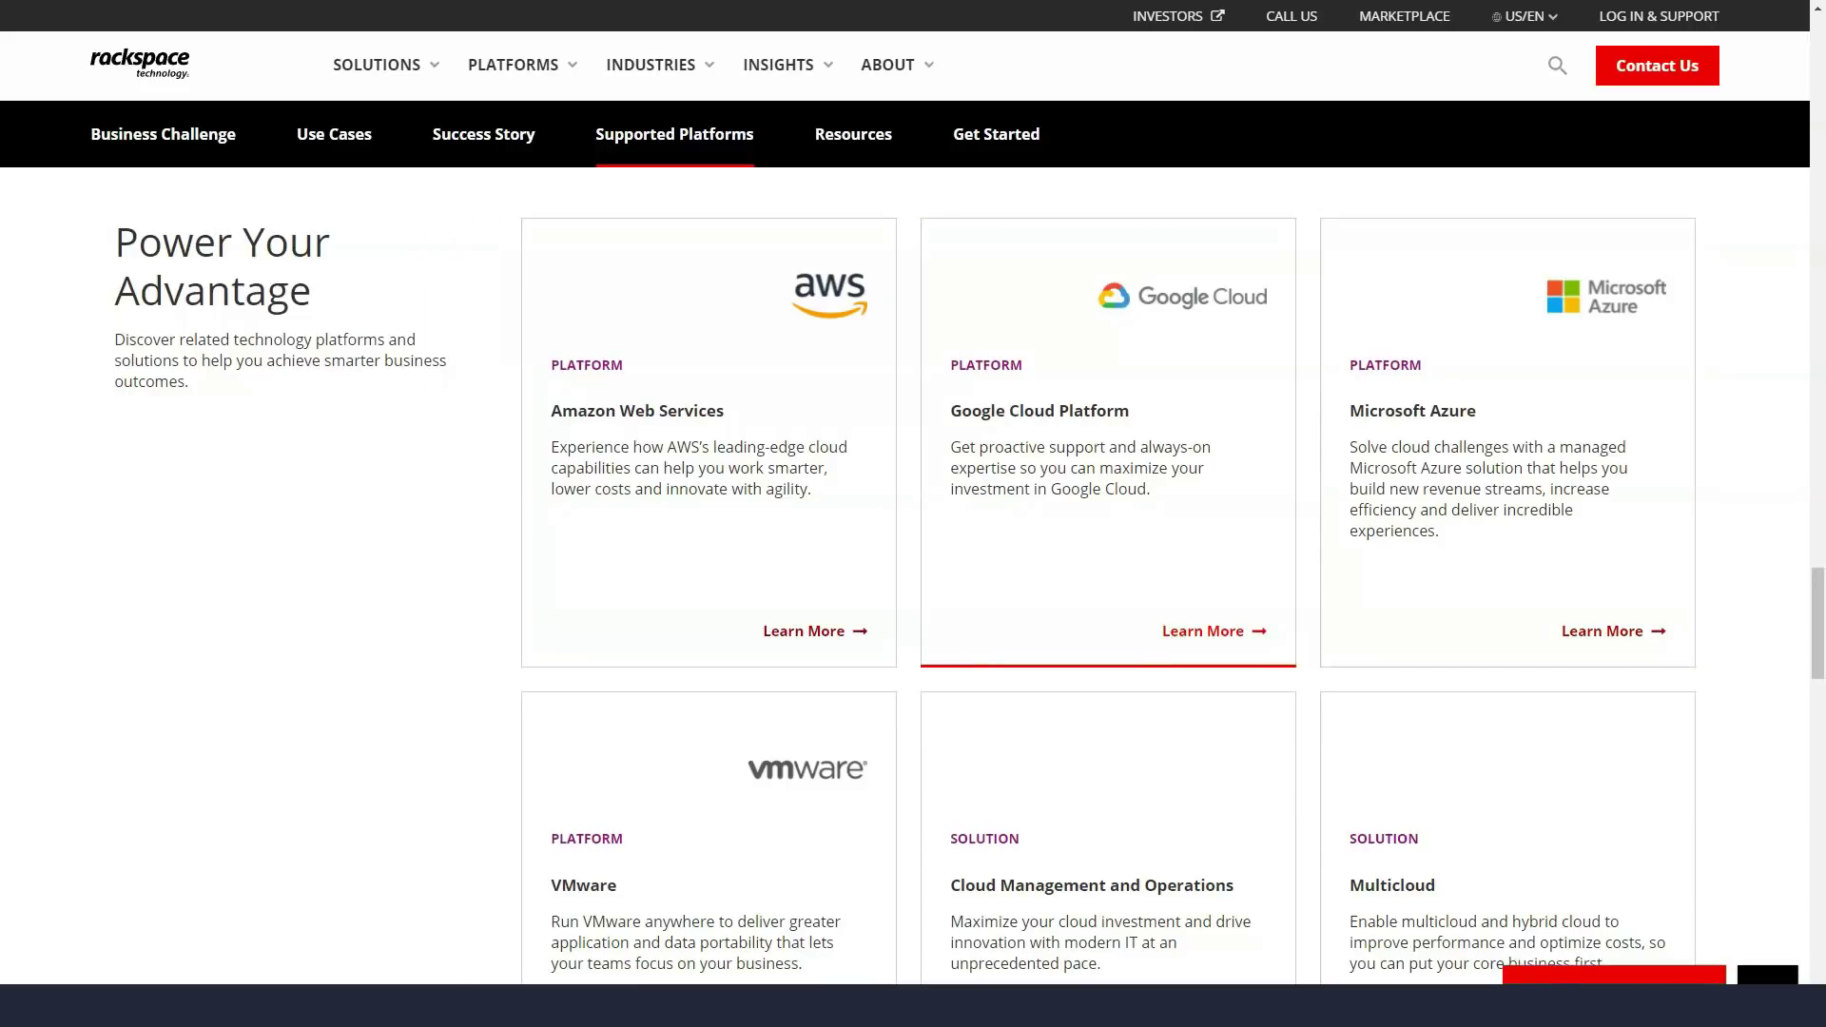
{"action": "scroll", "coordinate": [915, 571], "scroll_direction": "down", "scroll_amount": 4}
{"action": "scroll", "coordinate": [913, 571], "scroll_direction": "down", "scroll_amount": 3}
{"action": "scroll", "coordinate": [913, 572], "scroll_direction": "down", "scroll_amount": 2}
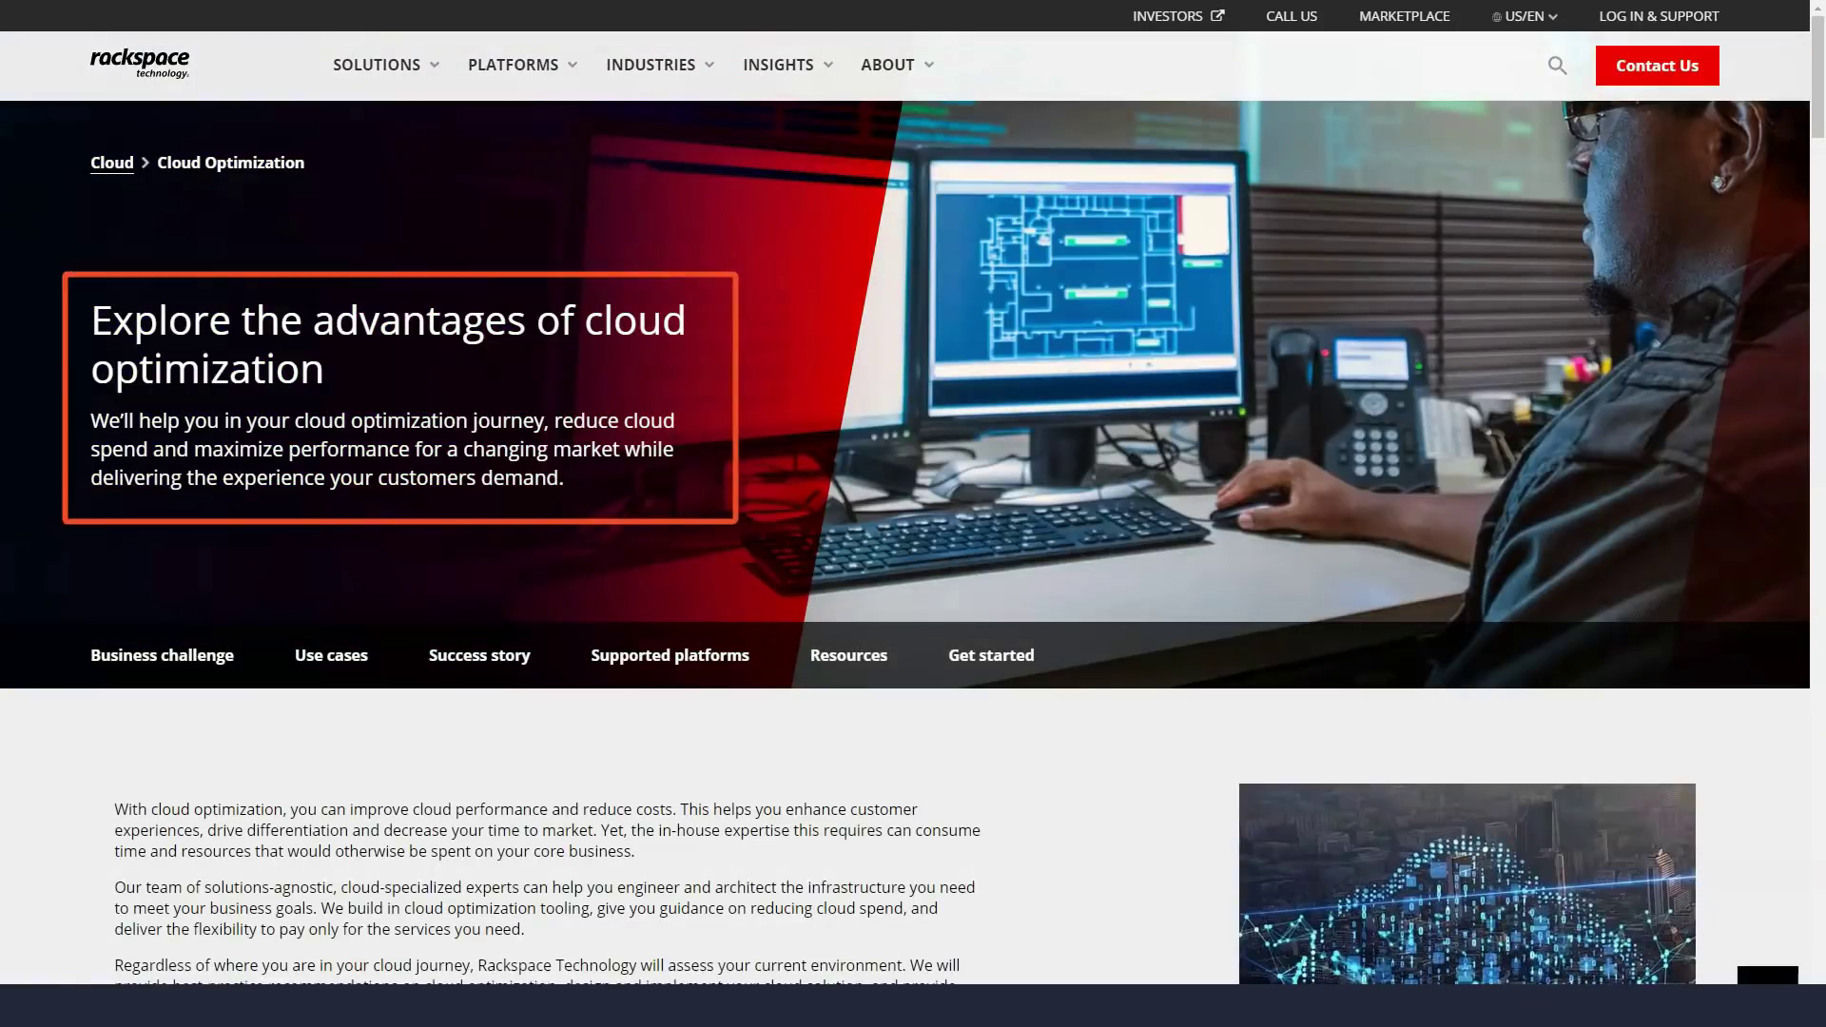
{"action": "scroll", "coordinate": [913, 571], "scroll_direction": "down", "scroll_amount": 5}
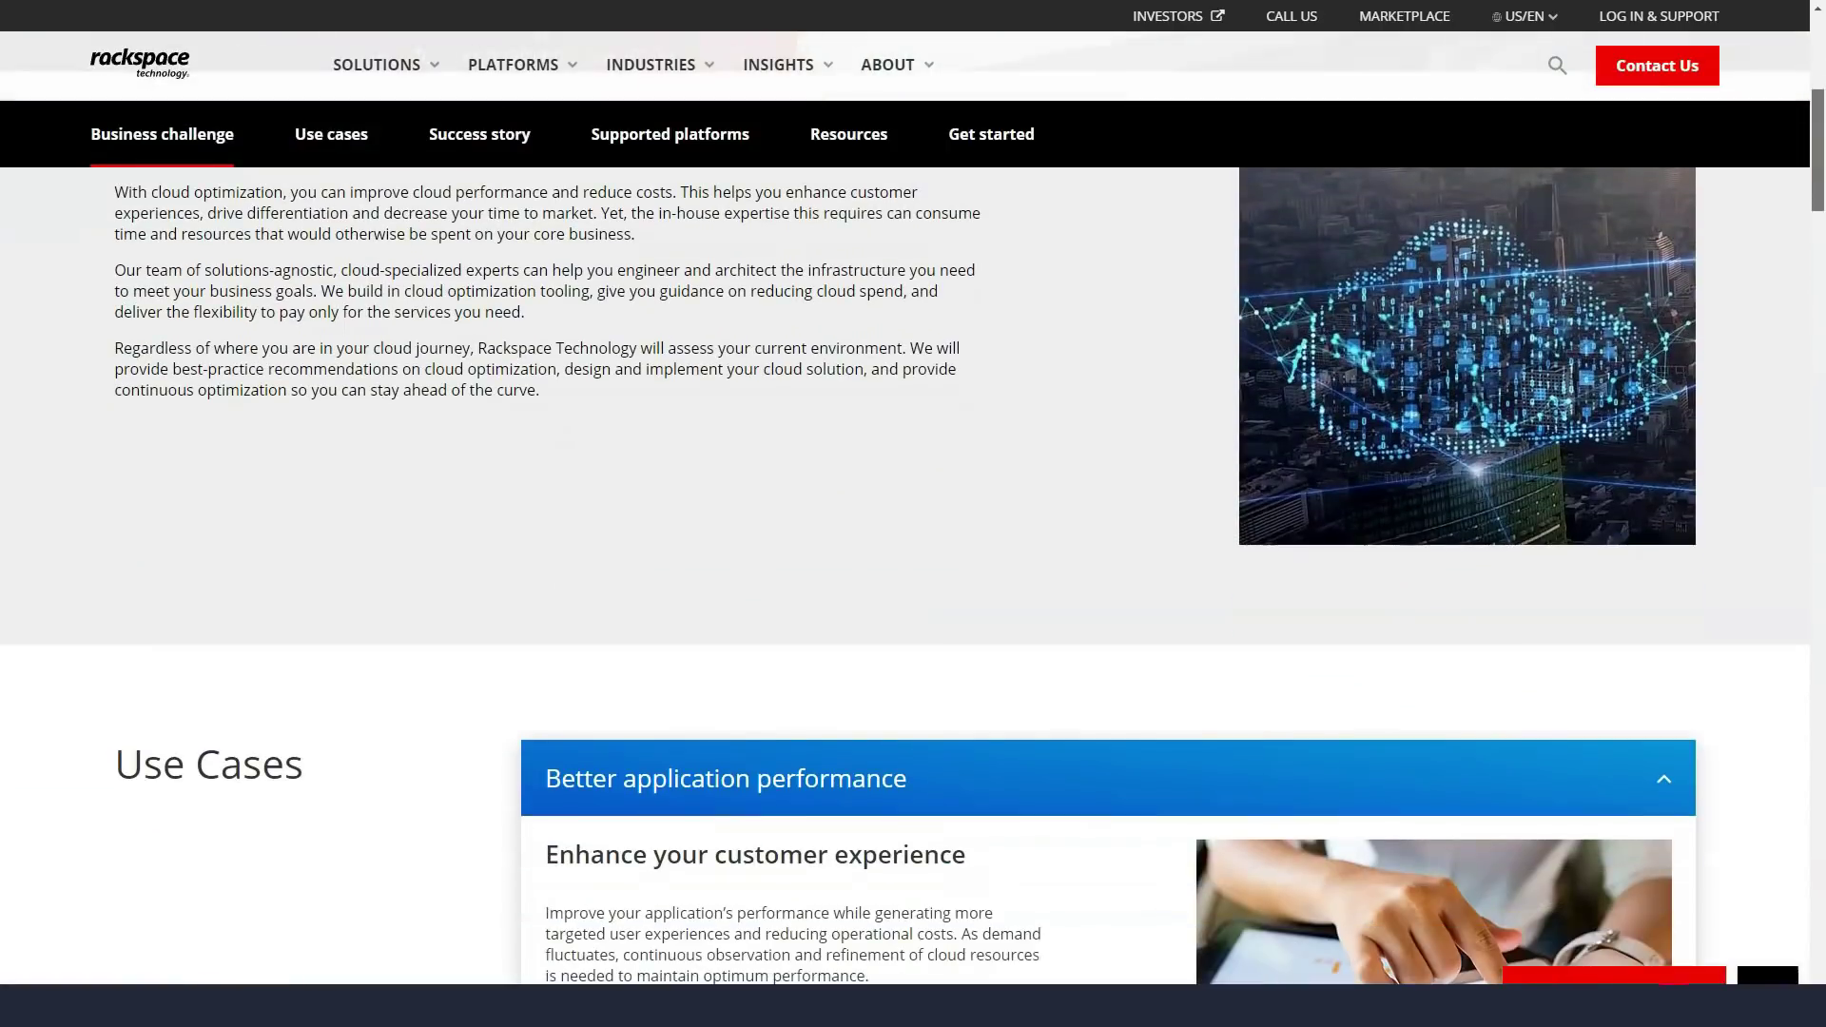
{"action": "scroll", "coordinate": [914, 571], "scroll_direction": "down", "scroll_amount": 3}
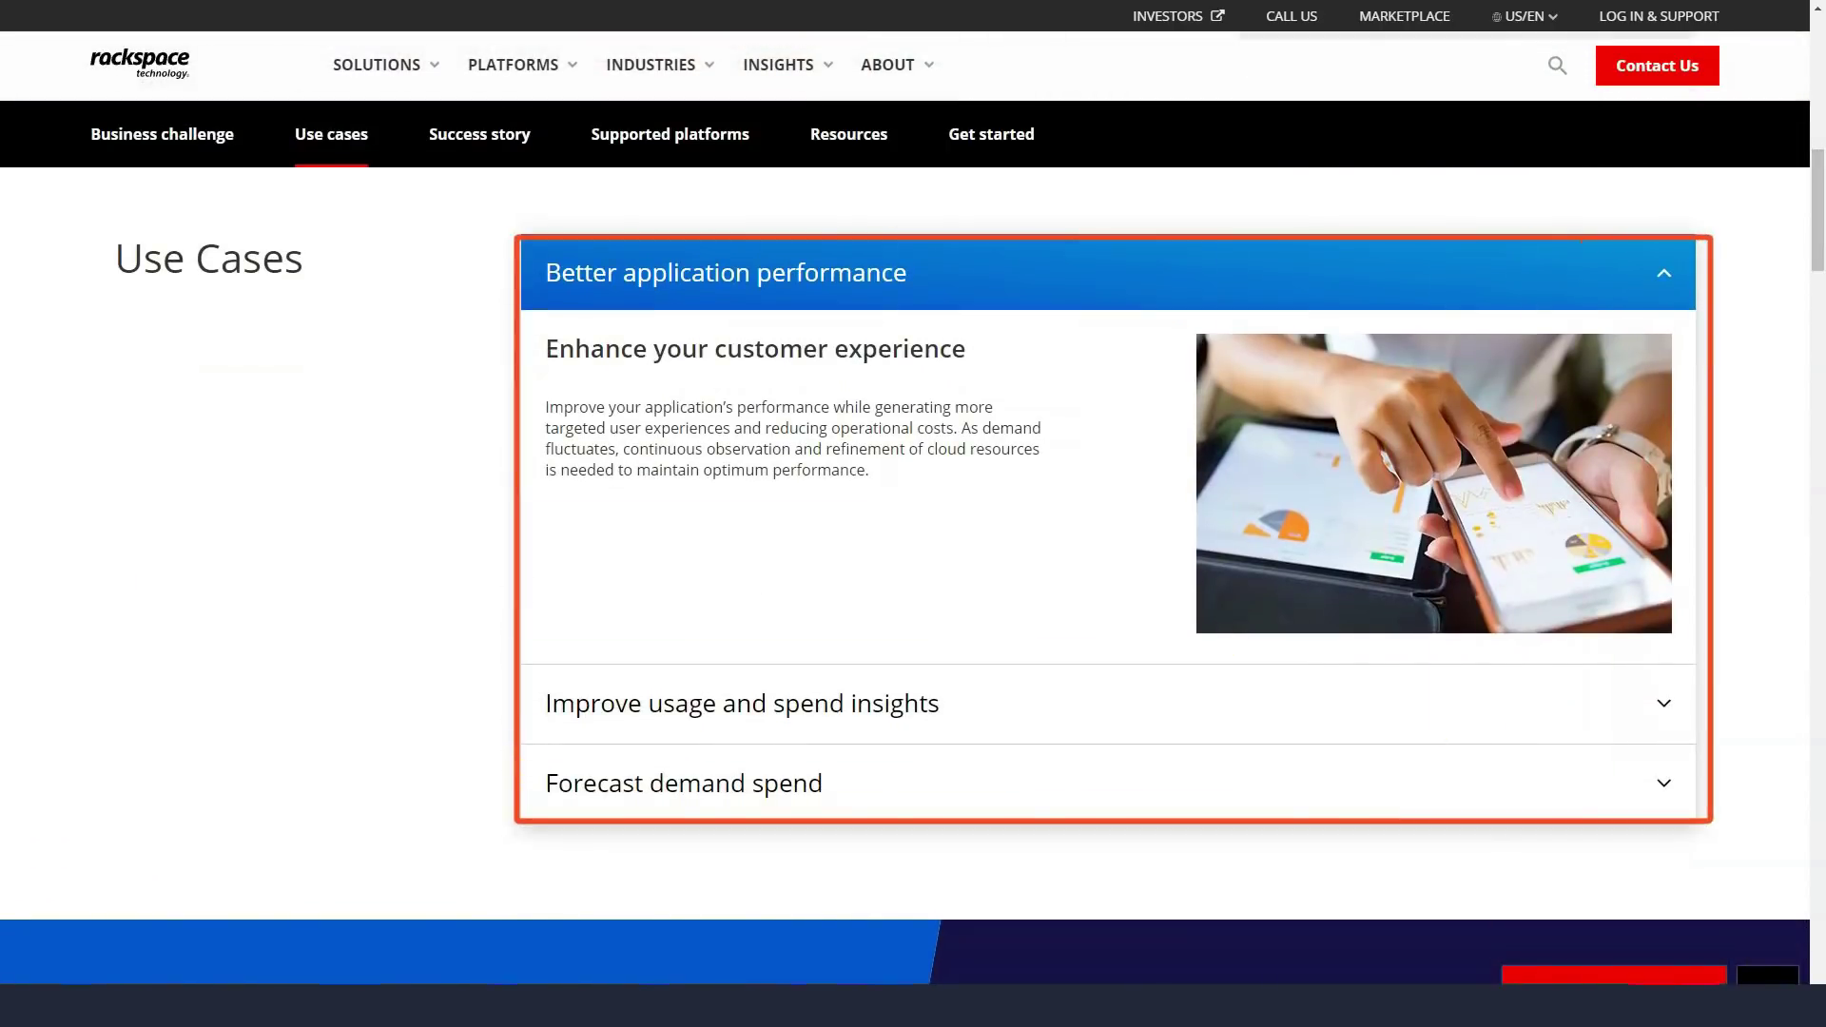
{"action": "scroll", "coordinate": [913, 571], "scroll_direction": "down", "scroll_amount": 6}
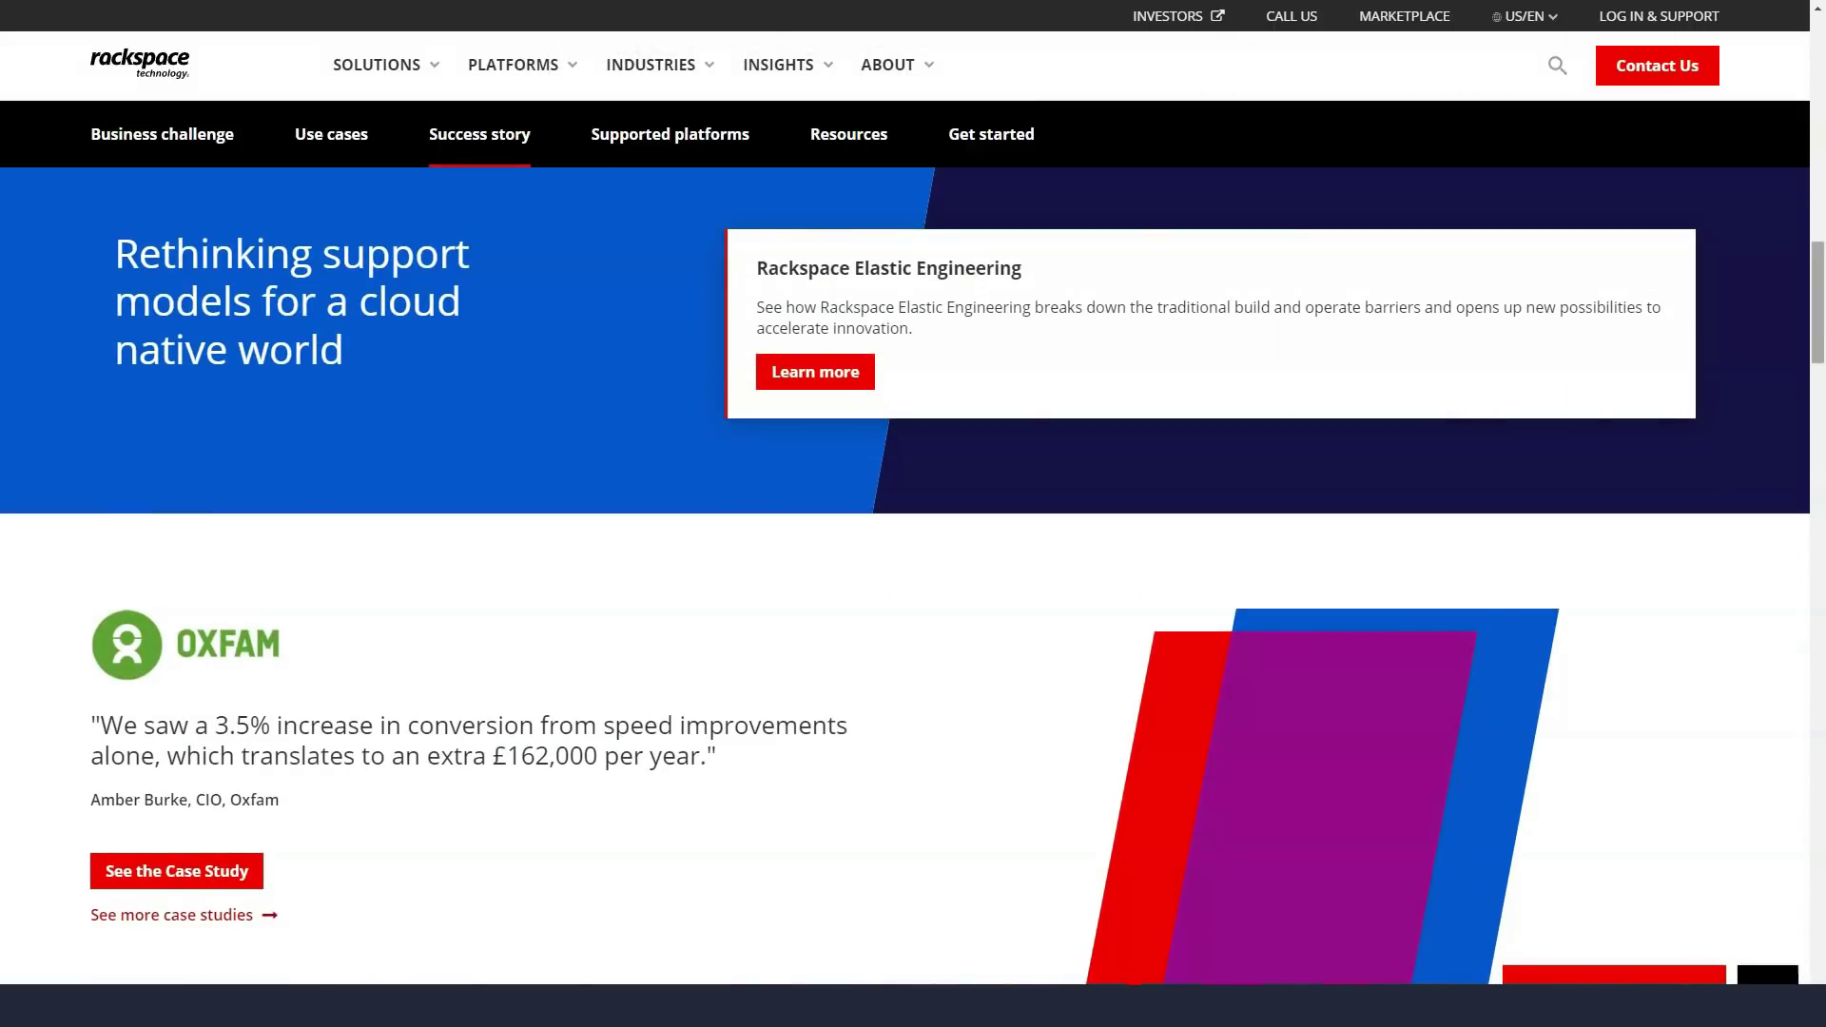
{"action": "scroll", "coordinate": [913, 571], "scroll_direction": "down", "scroll_amount": 6}
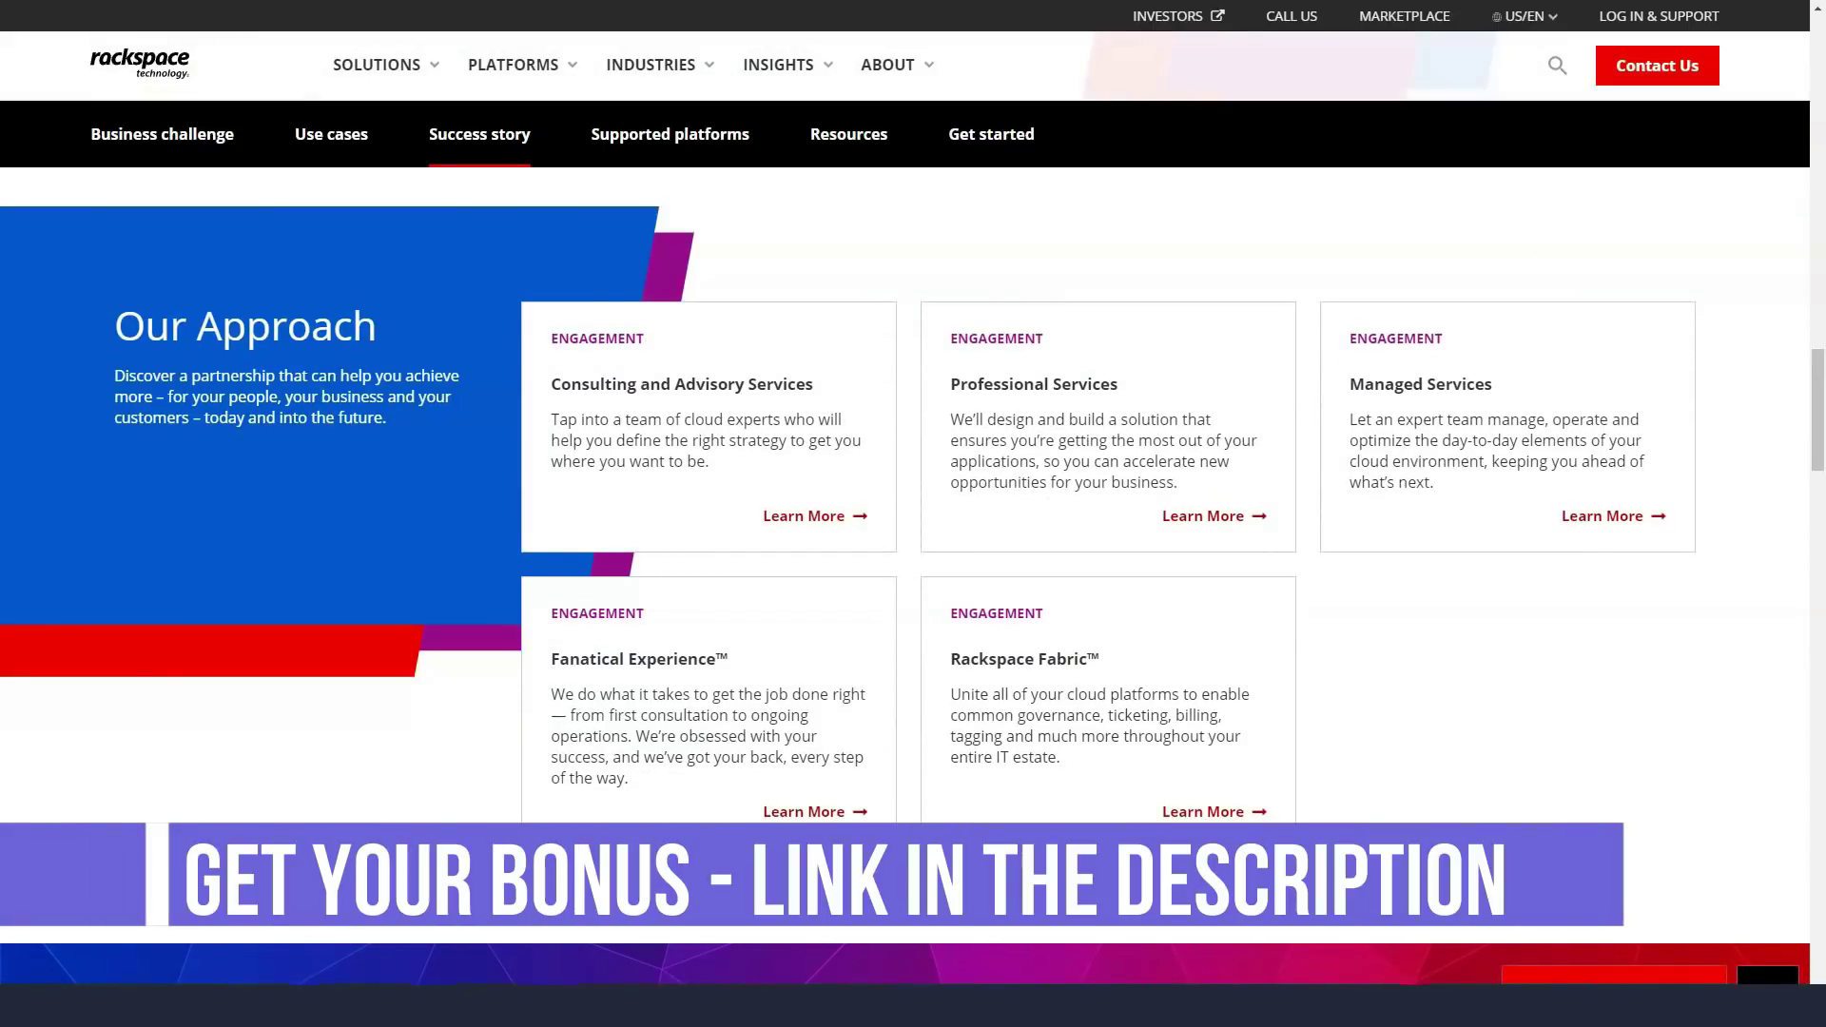
{"action": "scroll", "coordinate": [914, 572], "scroll_direction": "down", "scroll_amount": 5}
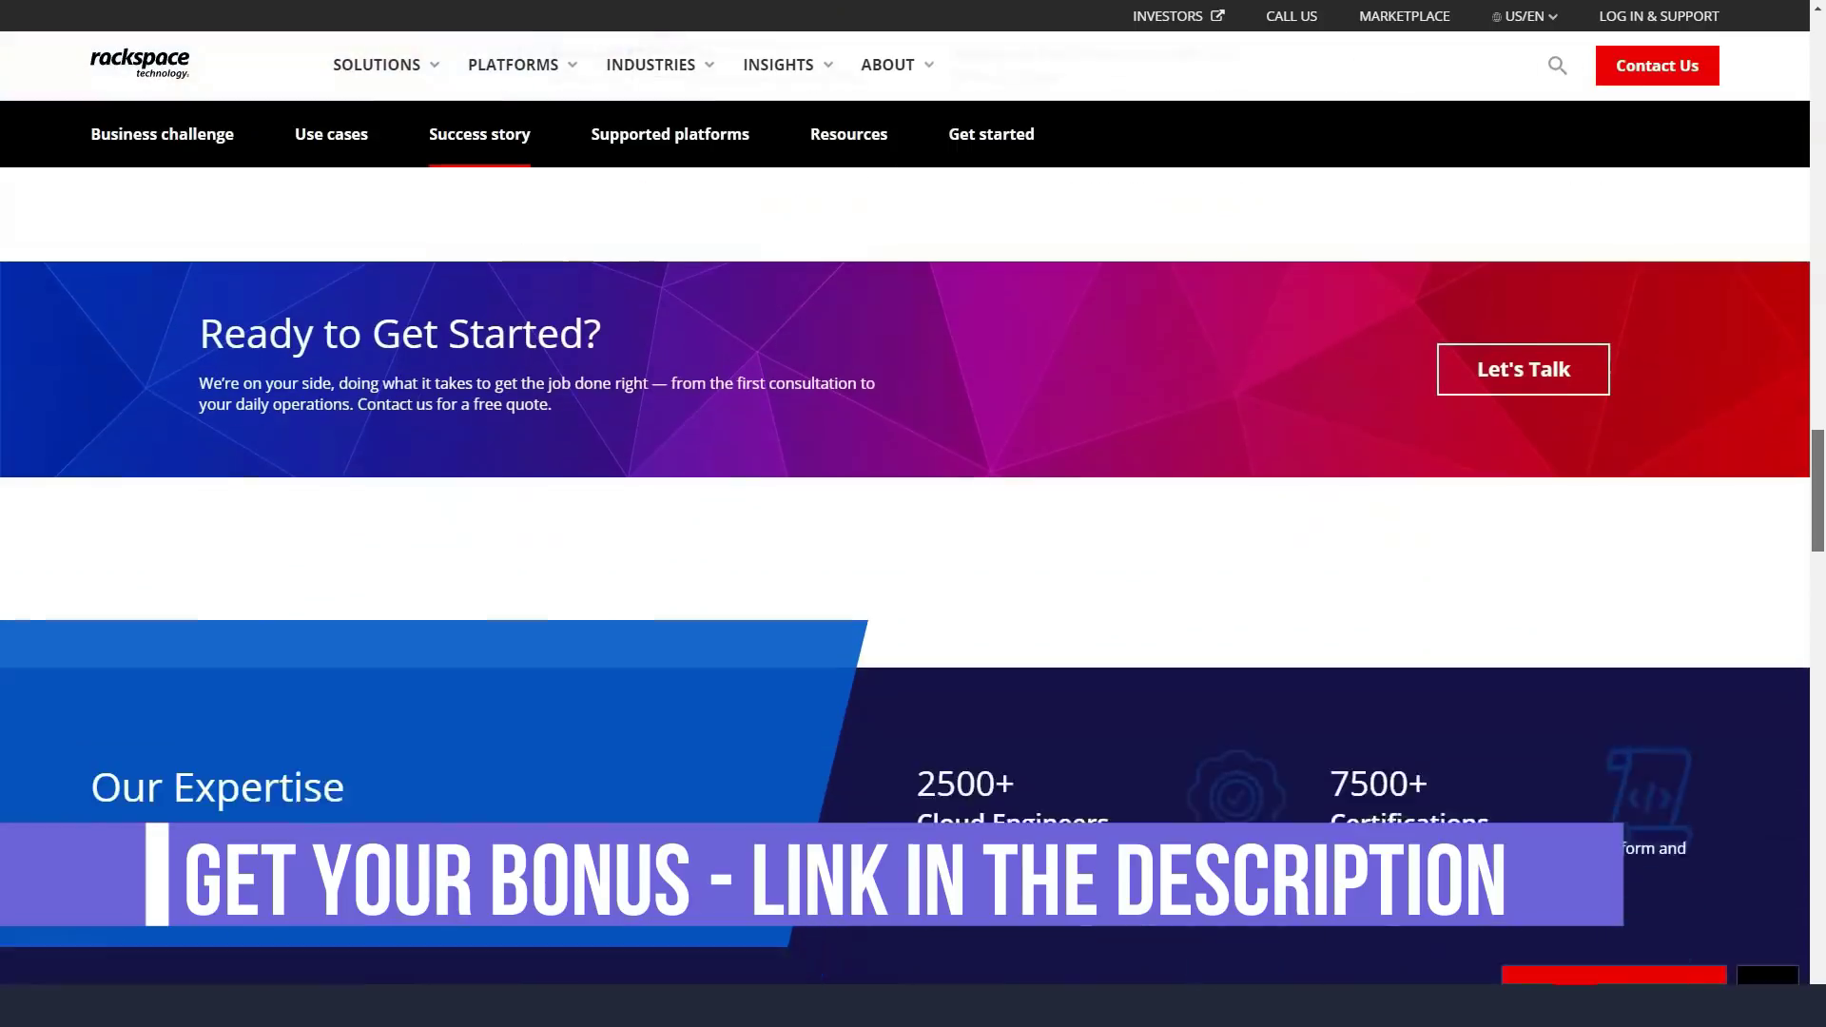
{"action": "scroll", "coordinate": [913, 572], "scroll_direction": "down", "scroll_amount": 1}
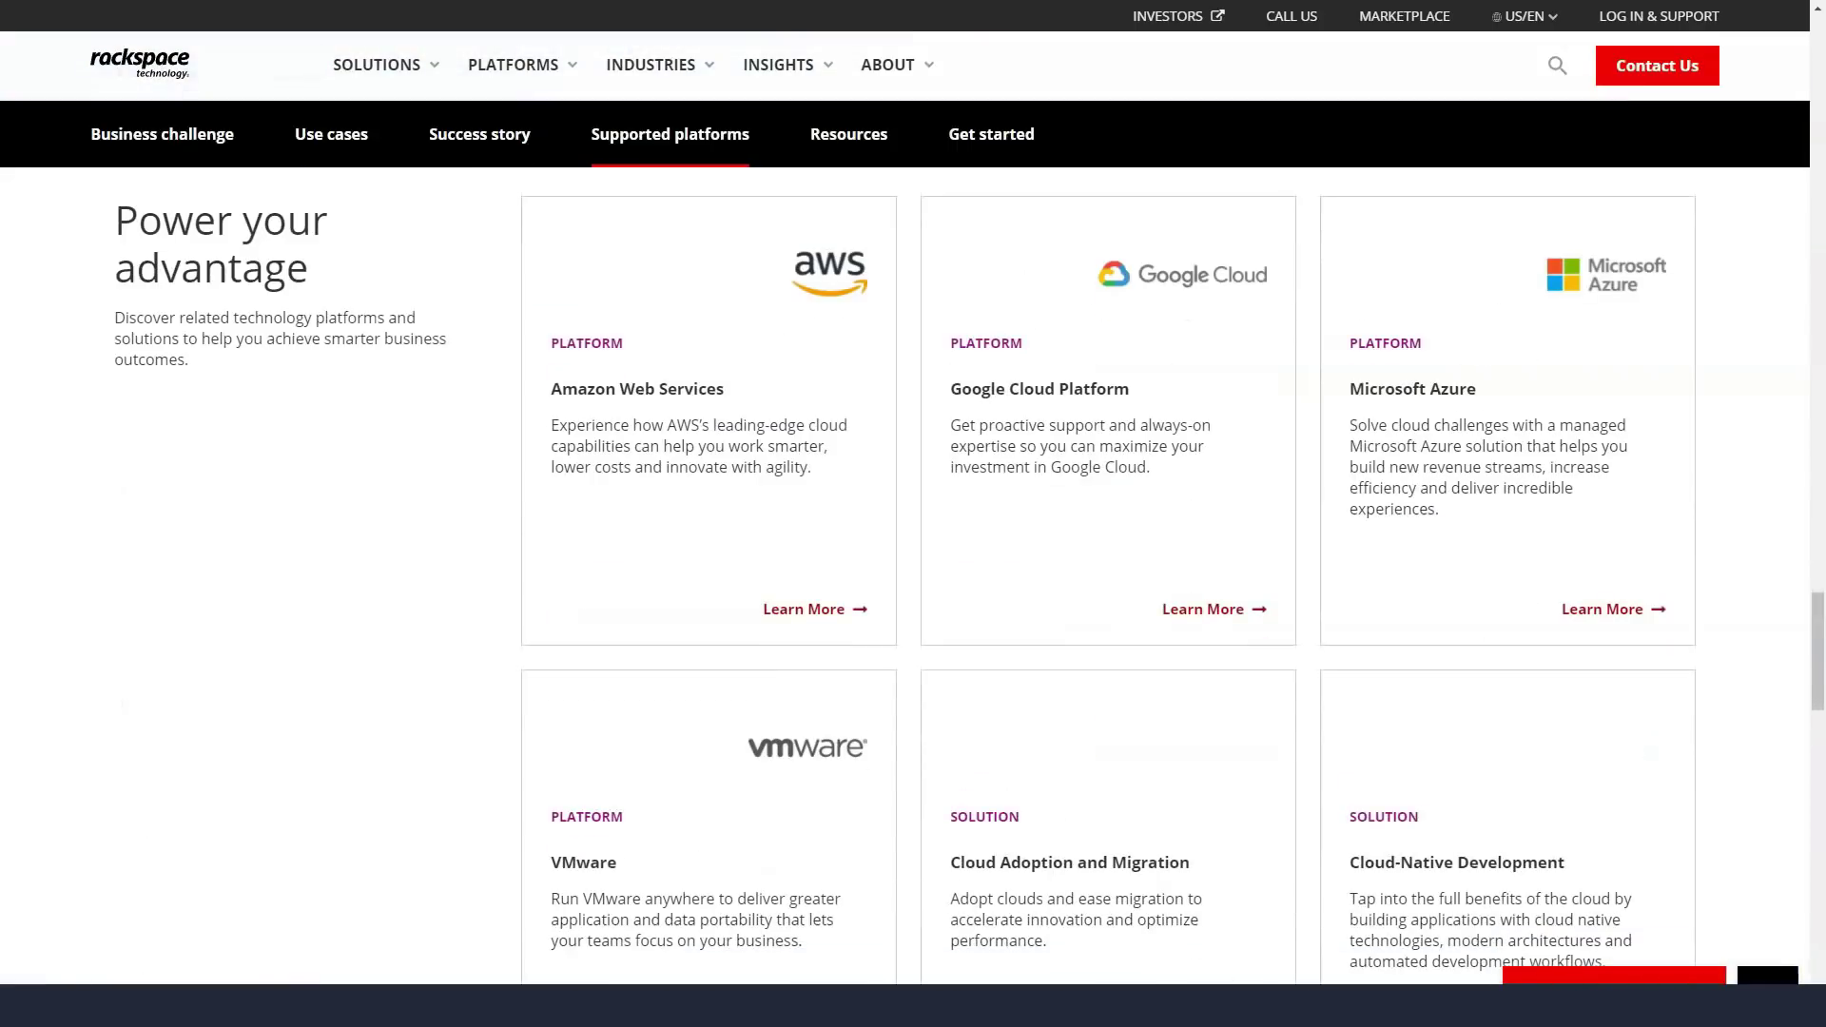
{"action": "scroll", "coordinate": [914, 571], "scroll_direction": "down", "scroll_amount": 5}
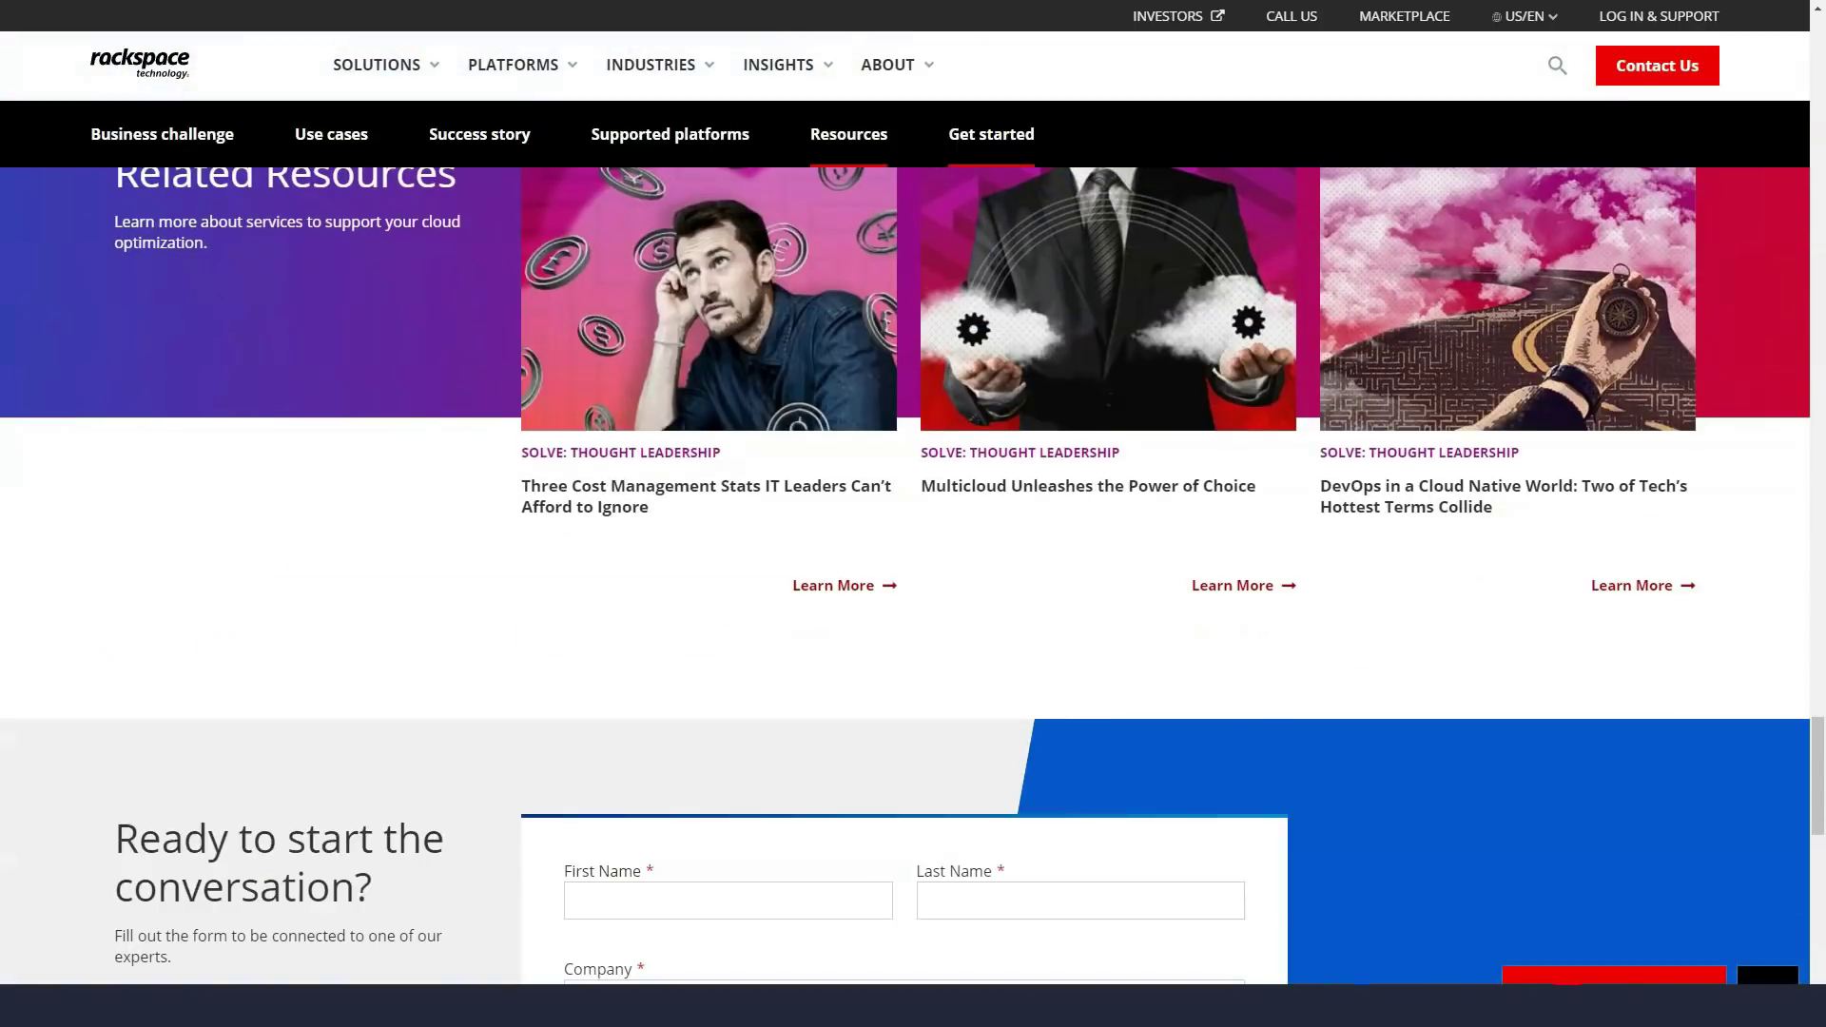
{"action": "scroll", "coordinate": [914, 570], "scroll_direction": "down", "scroll_amount": 1}
{"action": "scroll", "coordinate": [913, 570], "scroll_direction": "down", "scroll_amount": 3}
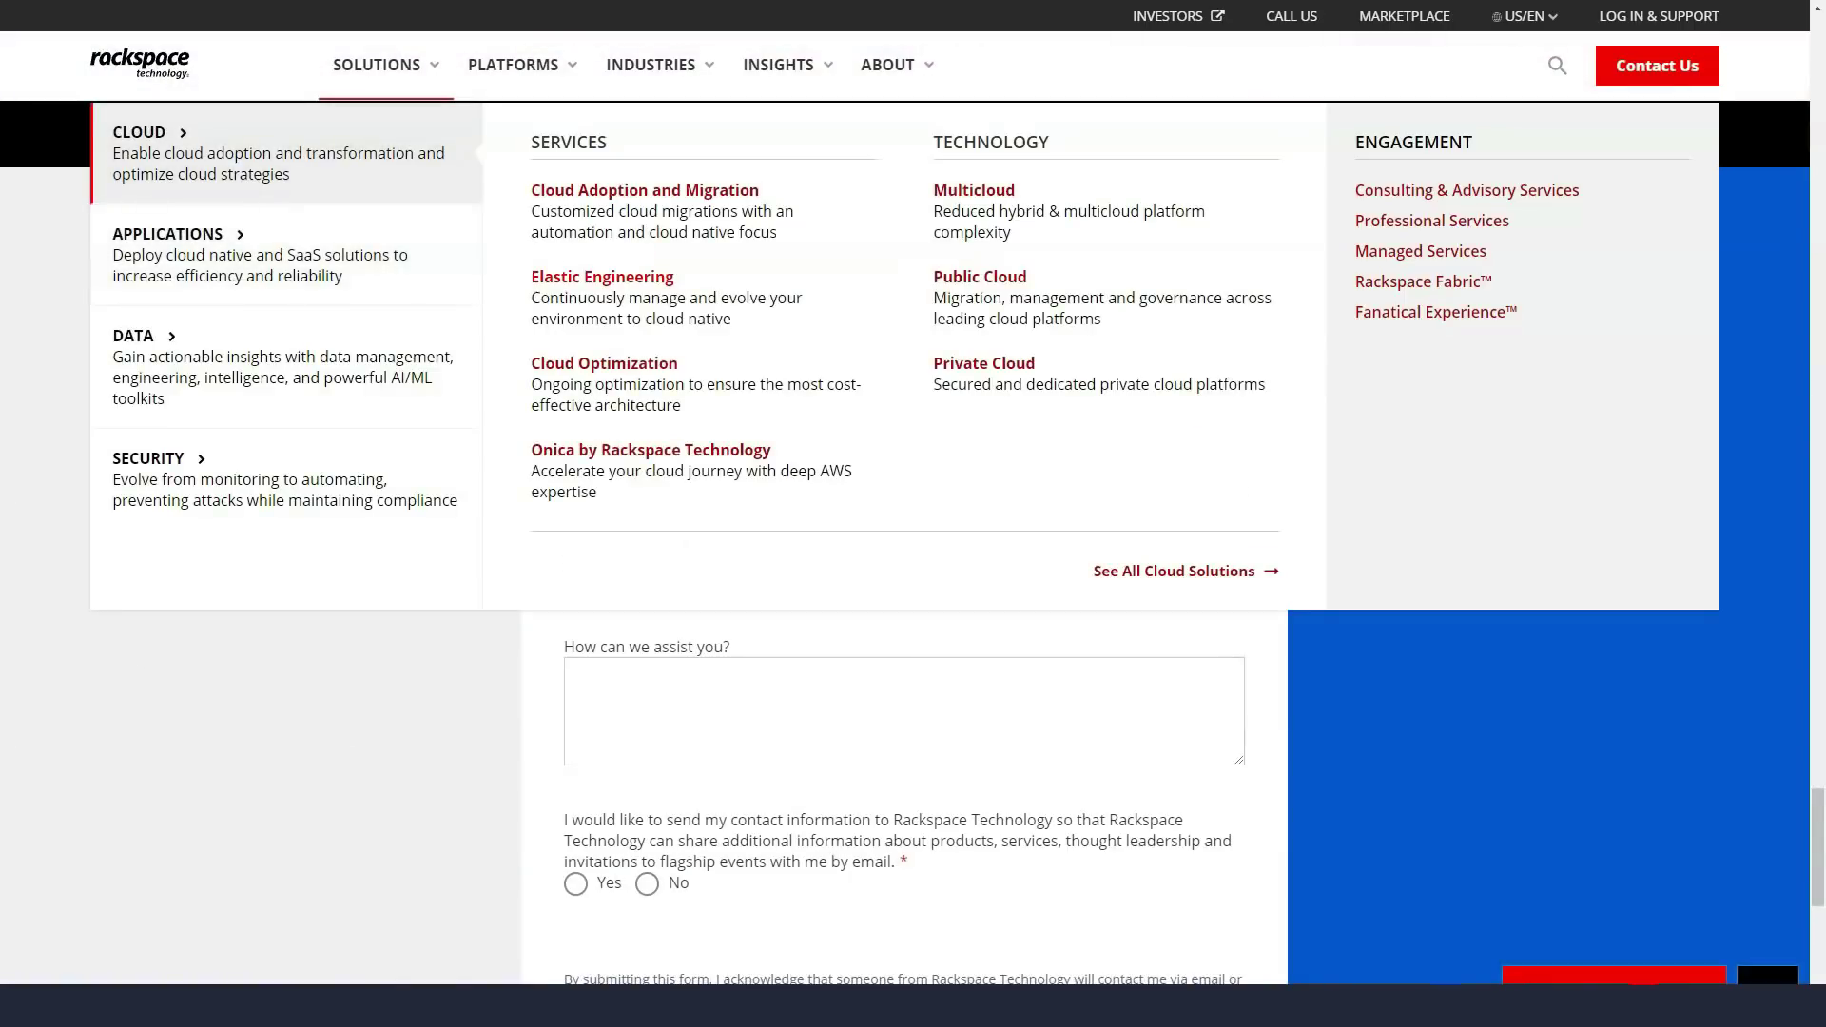
Go to the Onica by Rackspace Technology page from the Solutions mega menu
{"action": "left_click", "coordinate": [650, 449]}
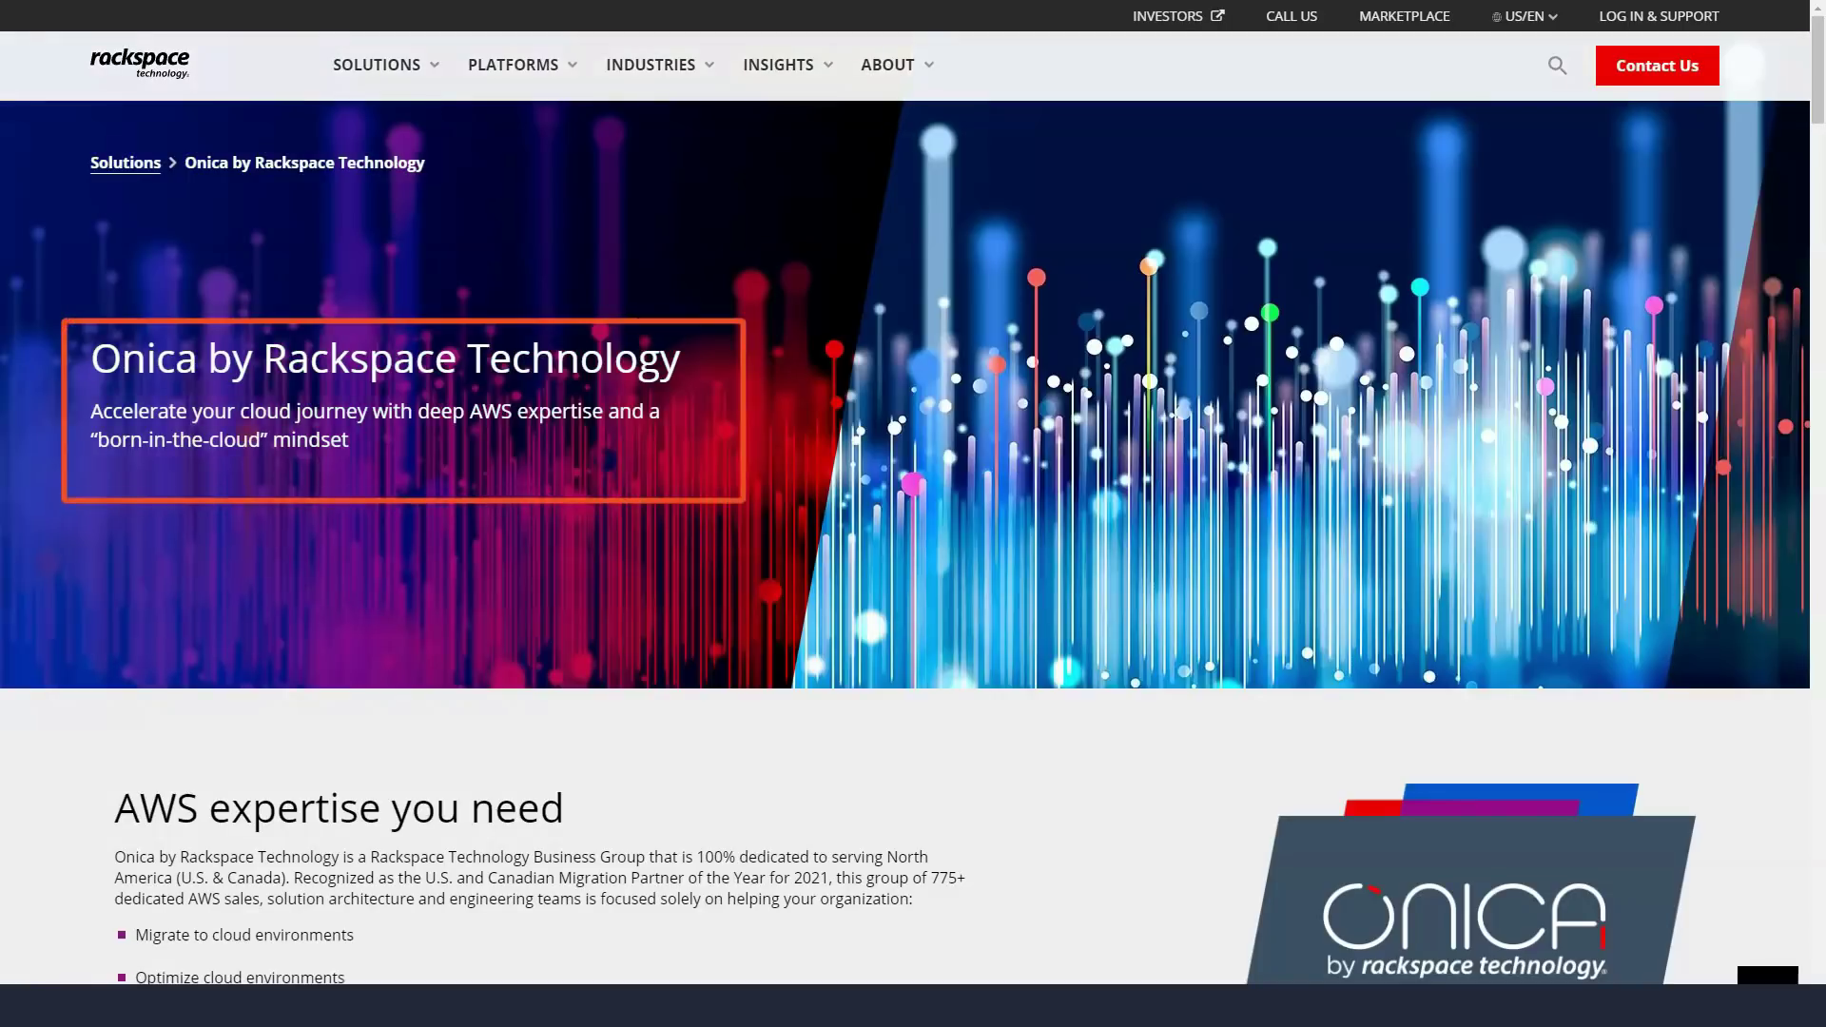
{"action": "scroll", "coordinate": [913, 515], "scroll_direction": "down", "scroll_amount": 5}
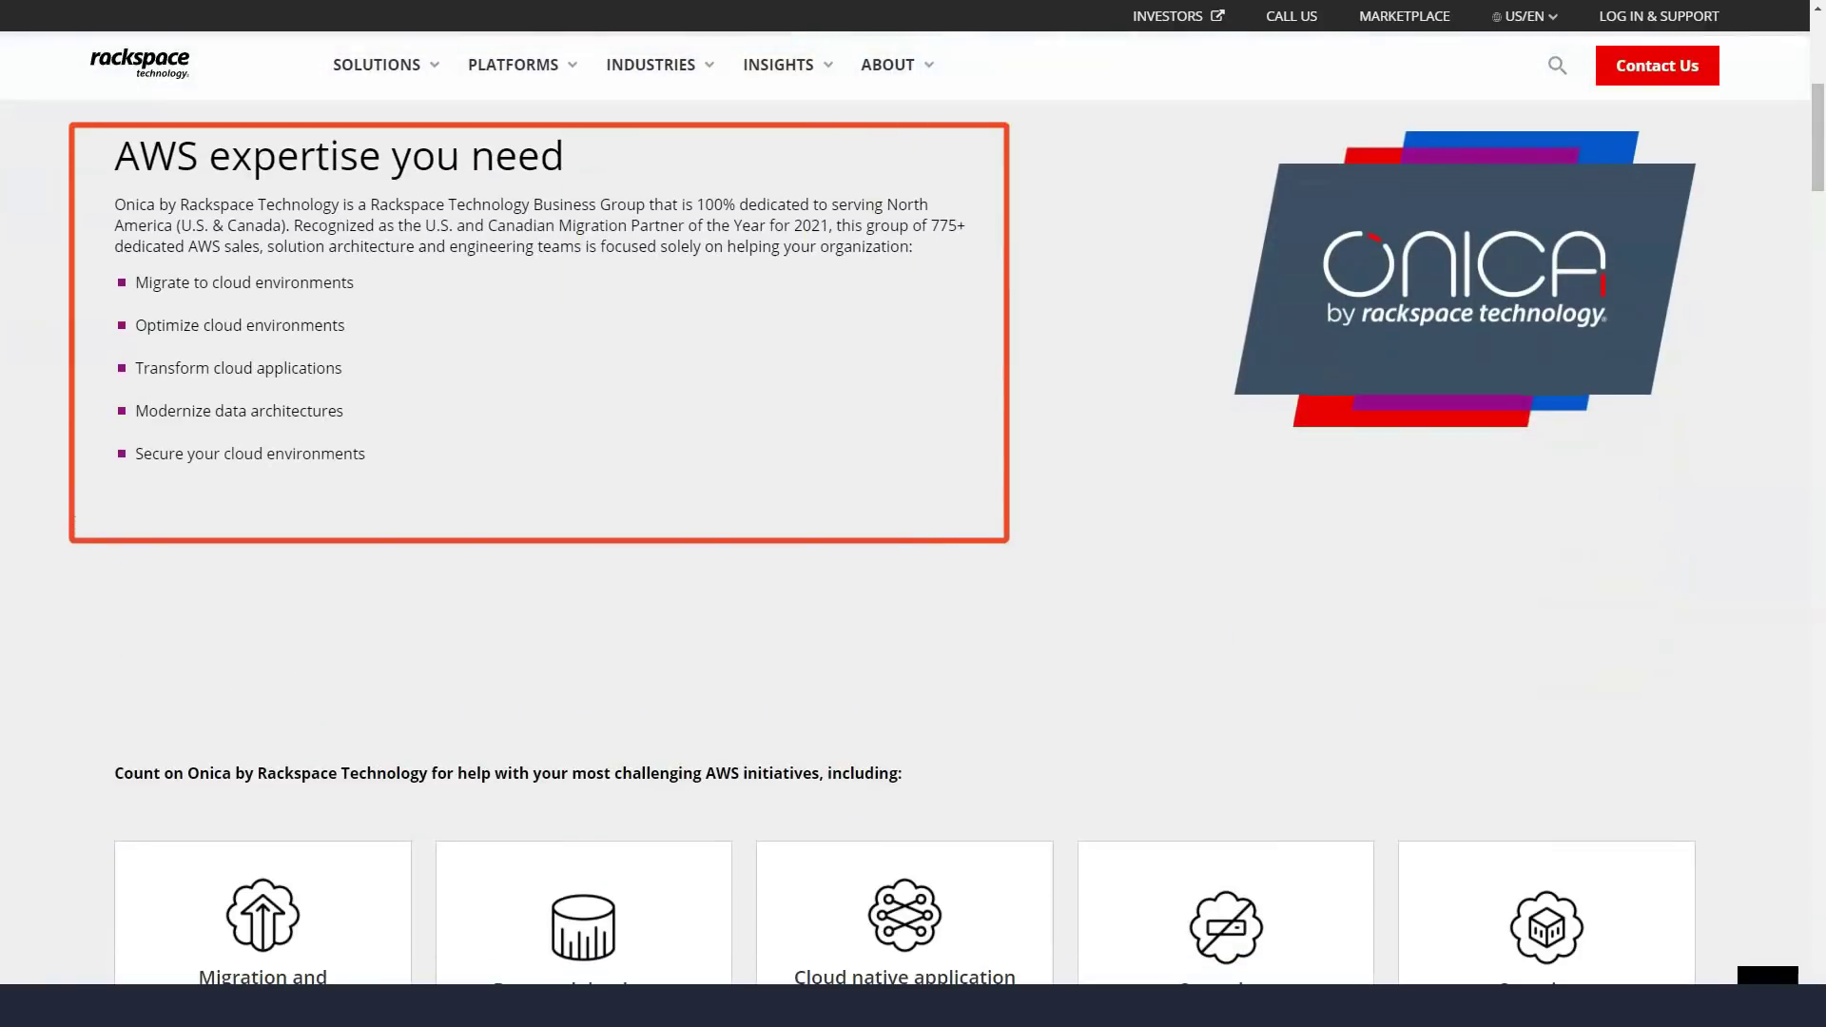
{"action": "scroll", "coordinate": [913, 514], "scroll_direction": "down", "scroll_amount": 5}
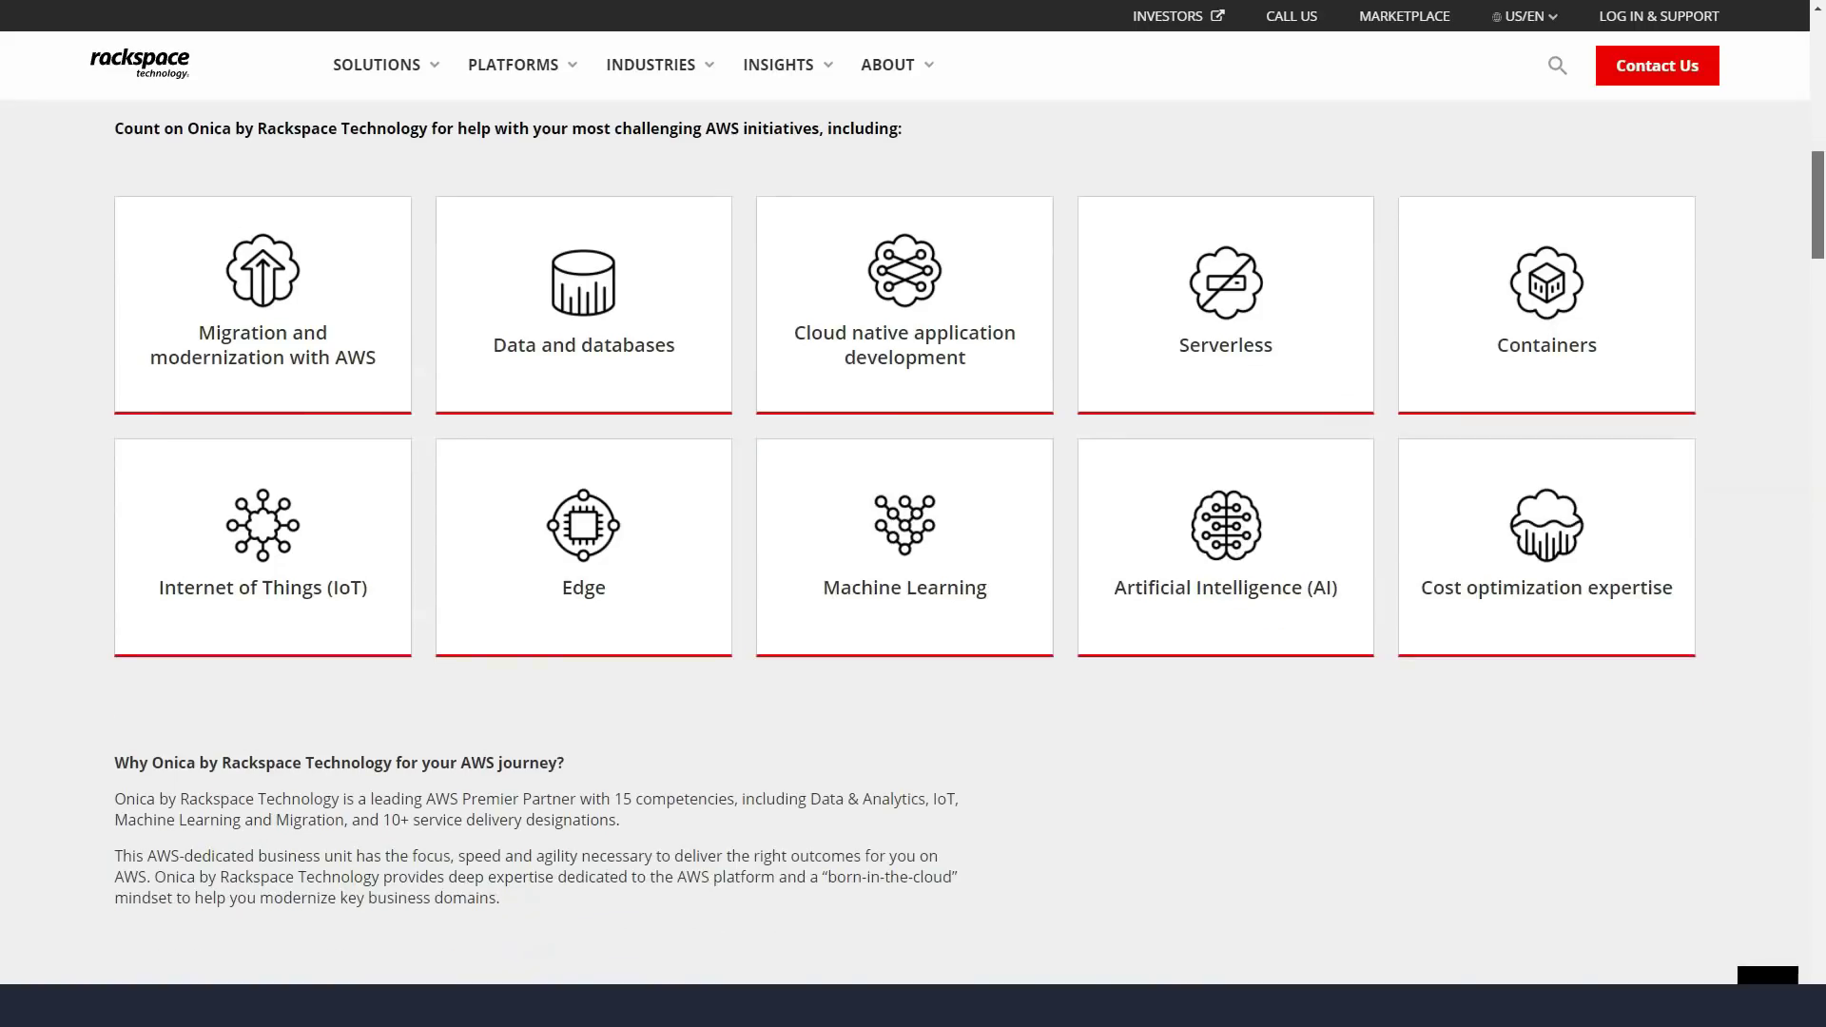
{"action": "scroll", "coordinate": [913, 514], "scroll_direction": "down", "scroll_amount": 5}
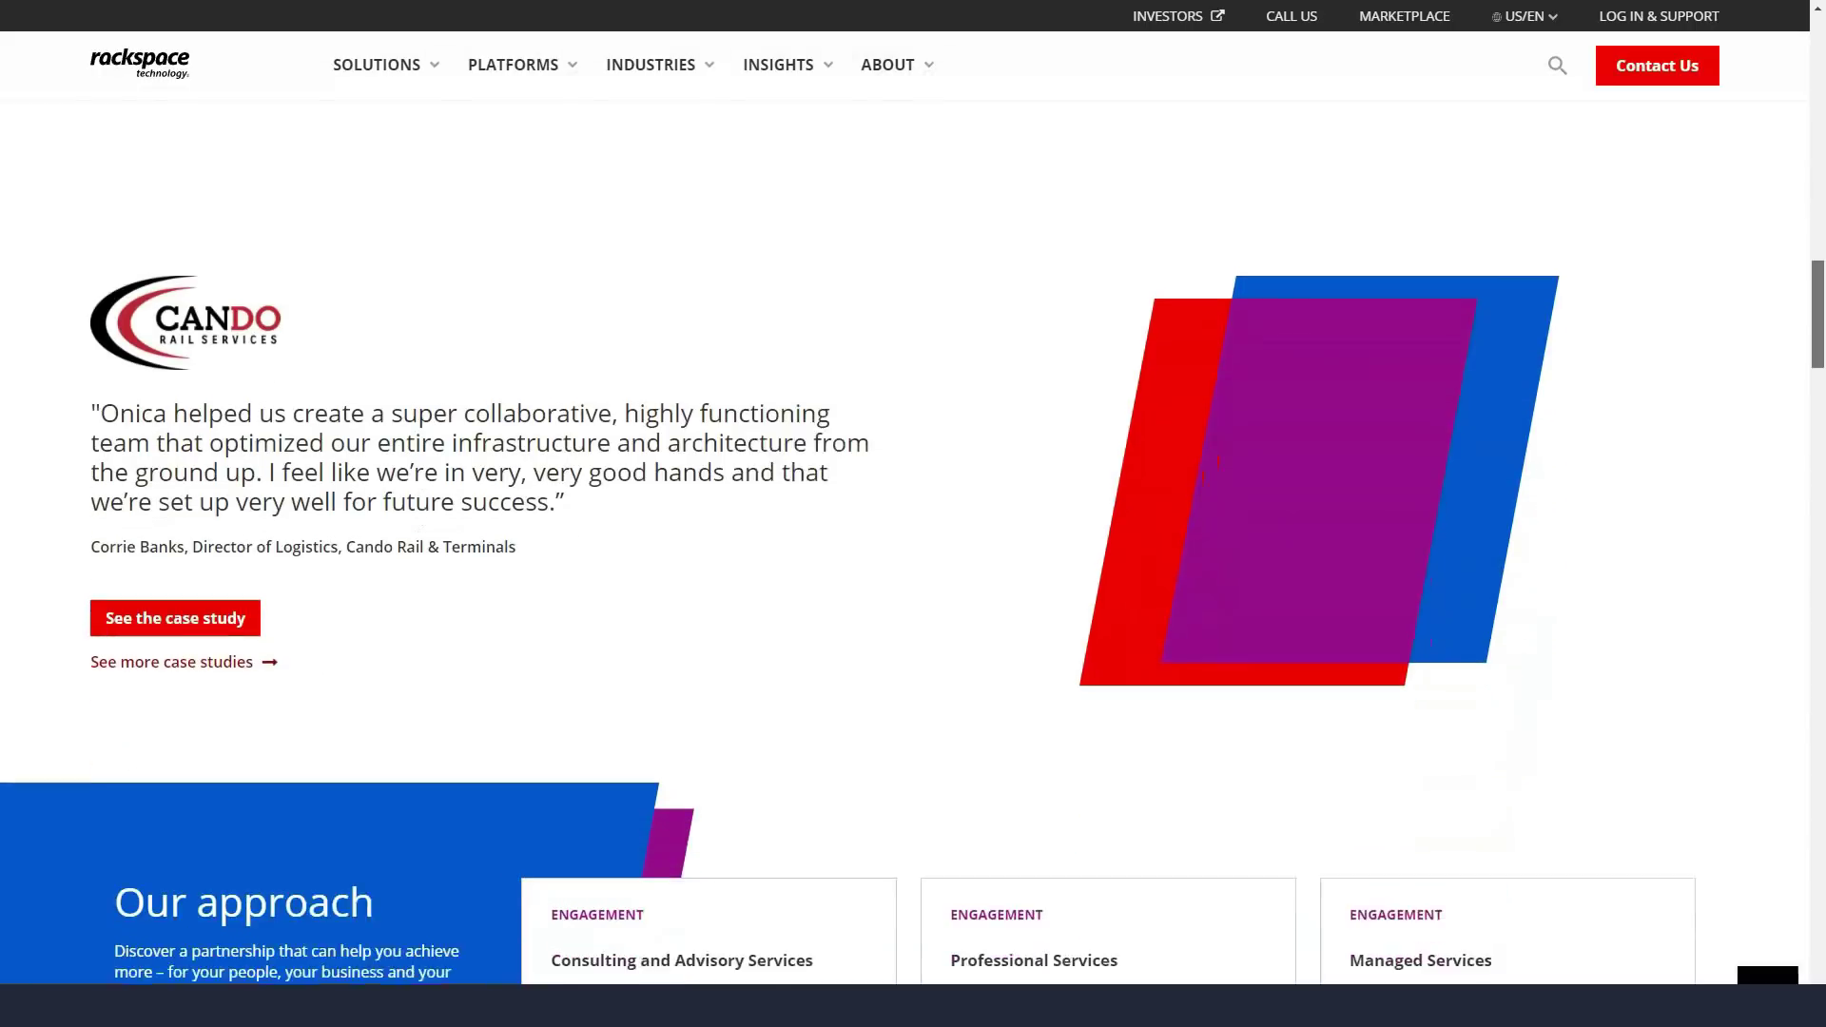
{"action": "scroll", "coordinate": [914, 515], "scroll_direction": "down", "scroll_amount": 5}
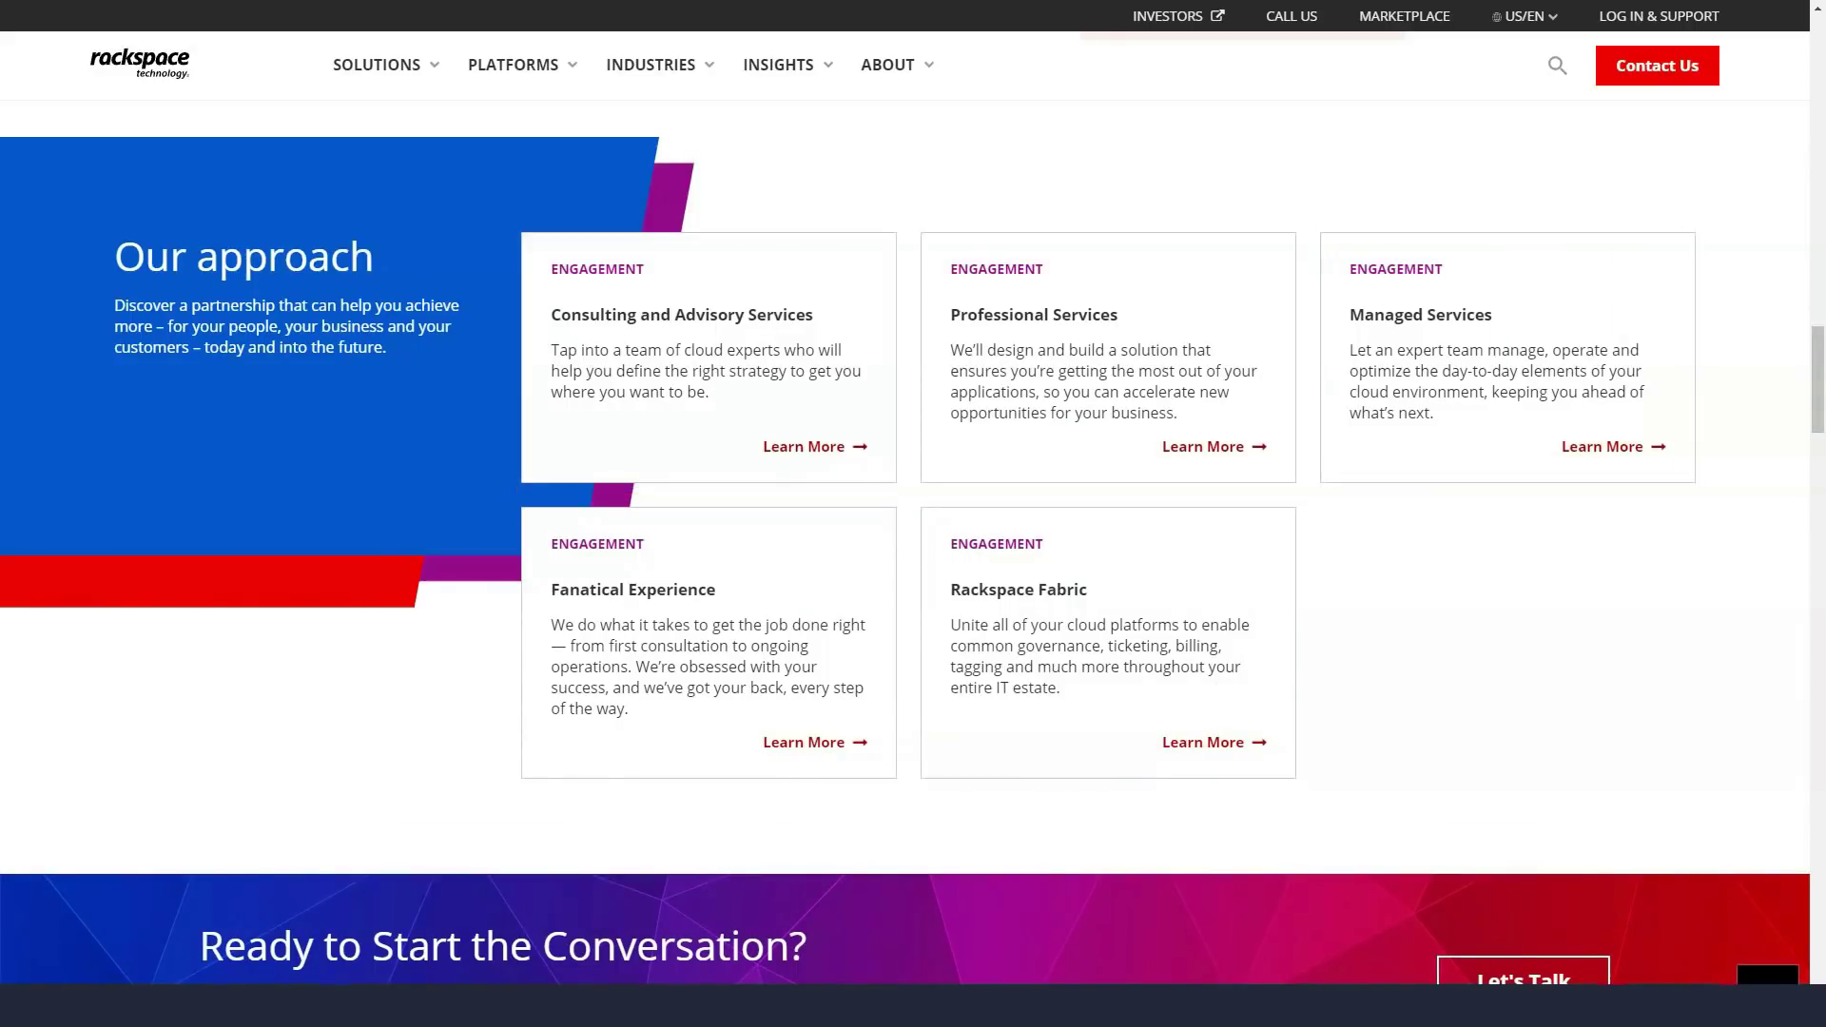
{"action": "scroll", "coordinate": [913, 514], "scroll_direction": "down", "scroll_amount": 2}
{"action": "scroll", "coordinate": [914, 513], "scroll_direction": "down", "scroll_amount": 4}
{"action": "scroll", "coordinate": [915, 513], "scroll_direction": "down", "scroll_amount": 1}
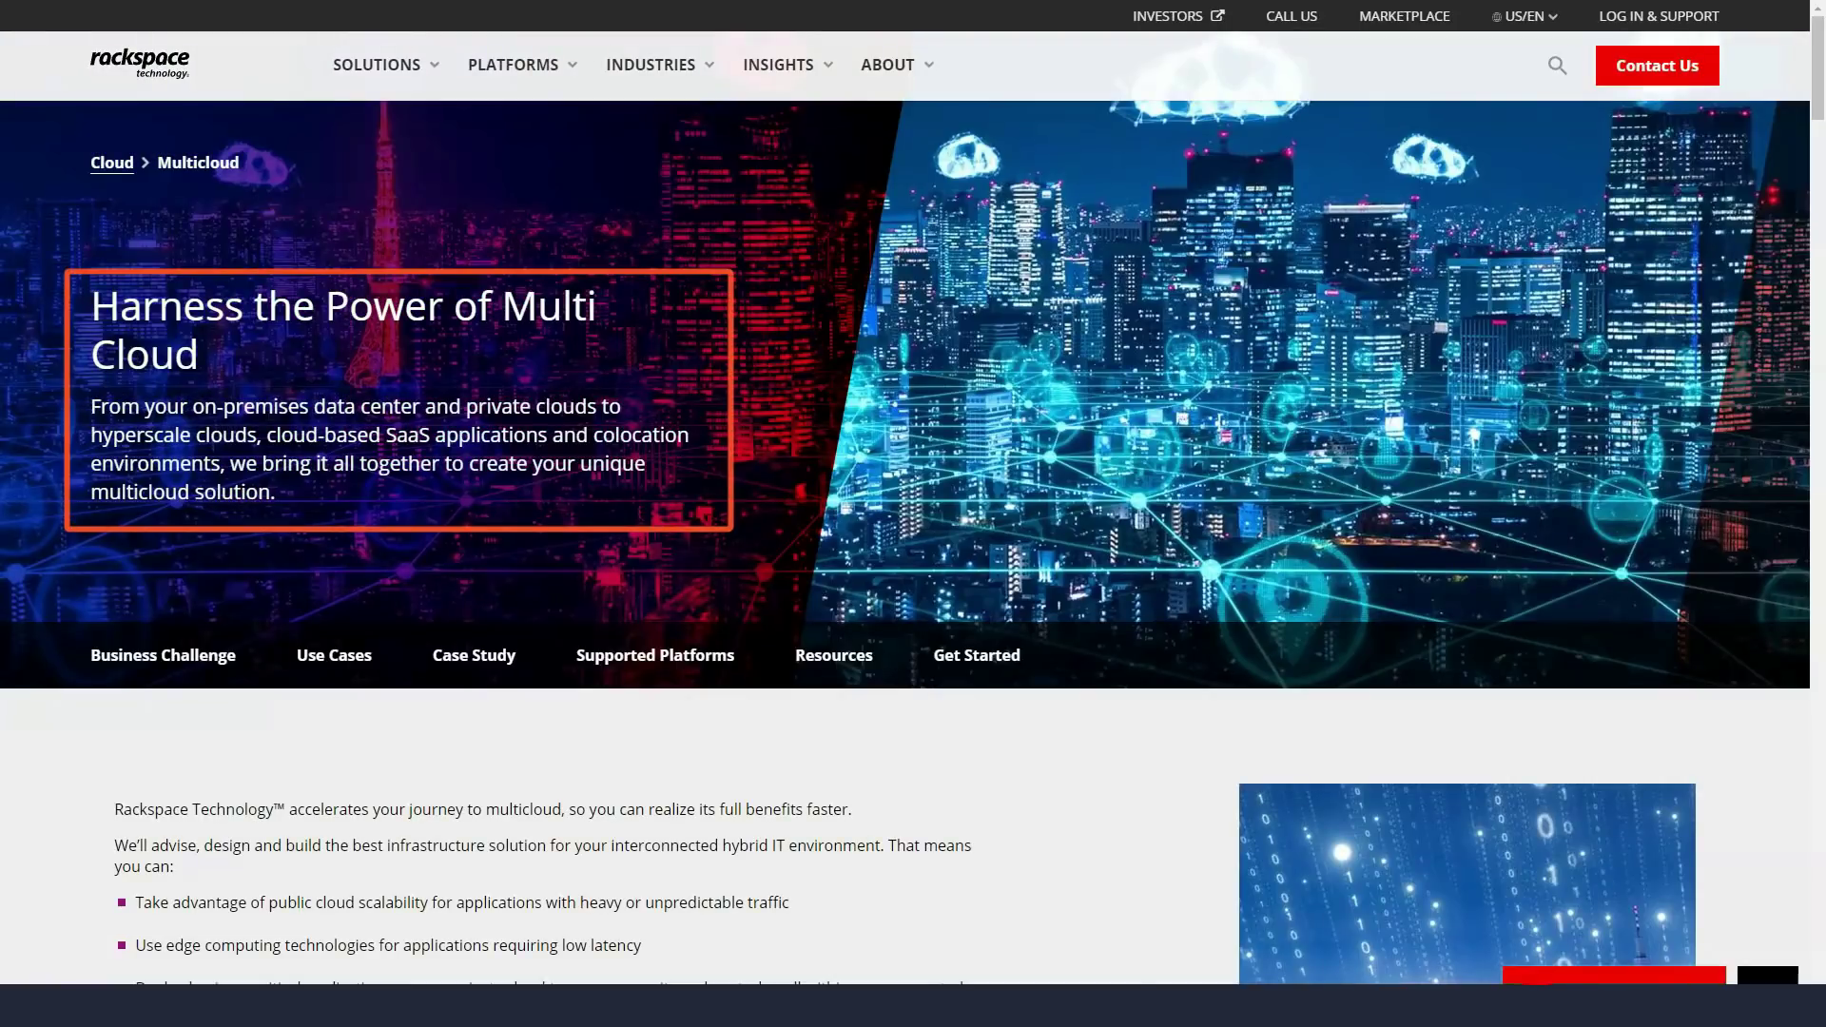
{"action": "scroll", "coordinate": [914, 543], "scroll_direction": "down", "scroll_amount": 4}
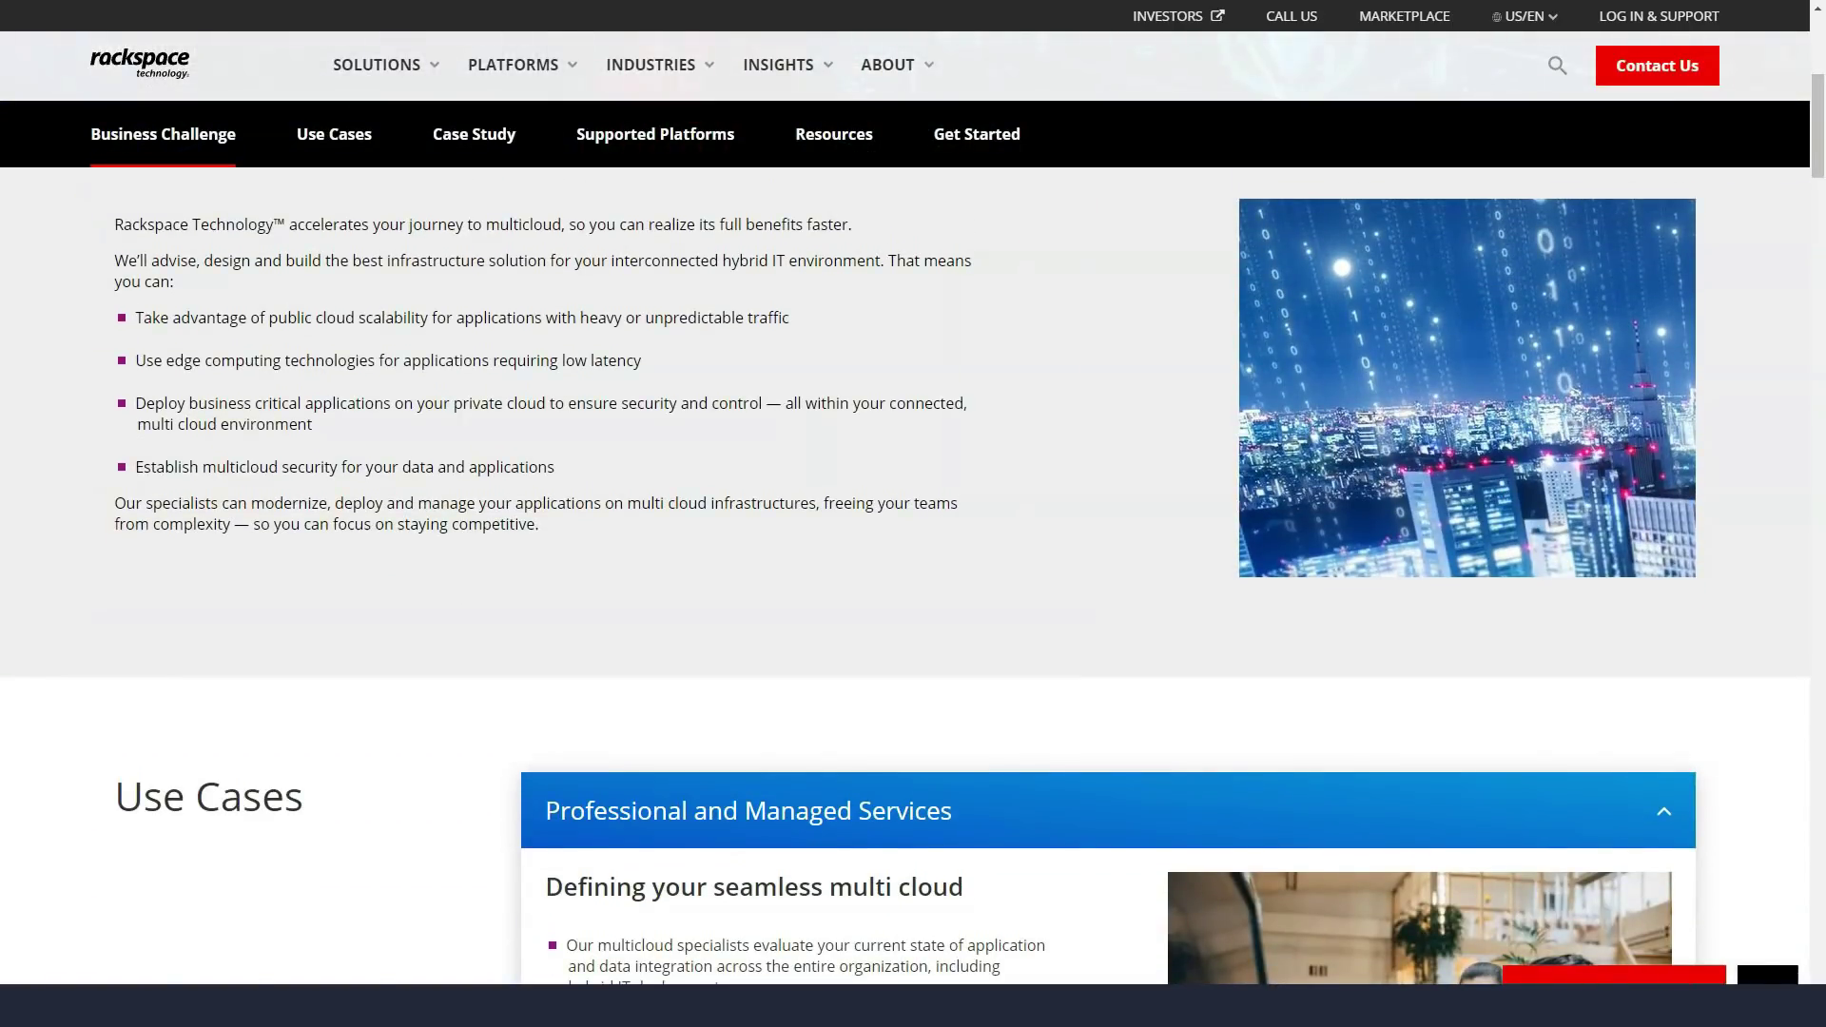
{"action": "scroll", "coordinate": [914, 571], "scroll_direction": "down", "scroll_amount": 5}
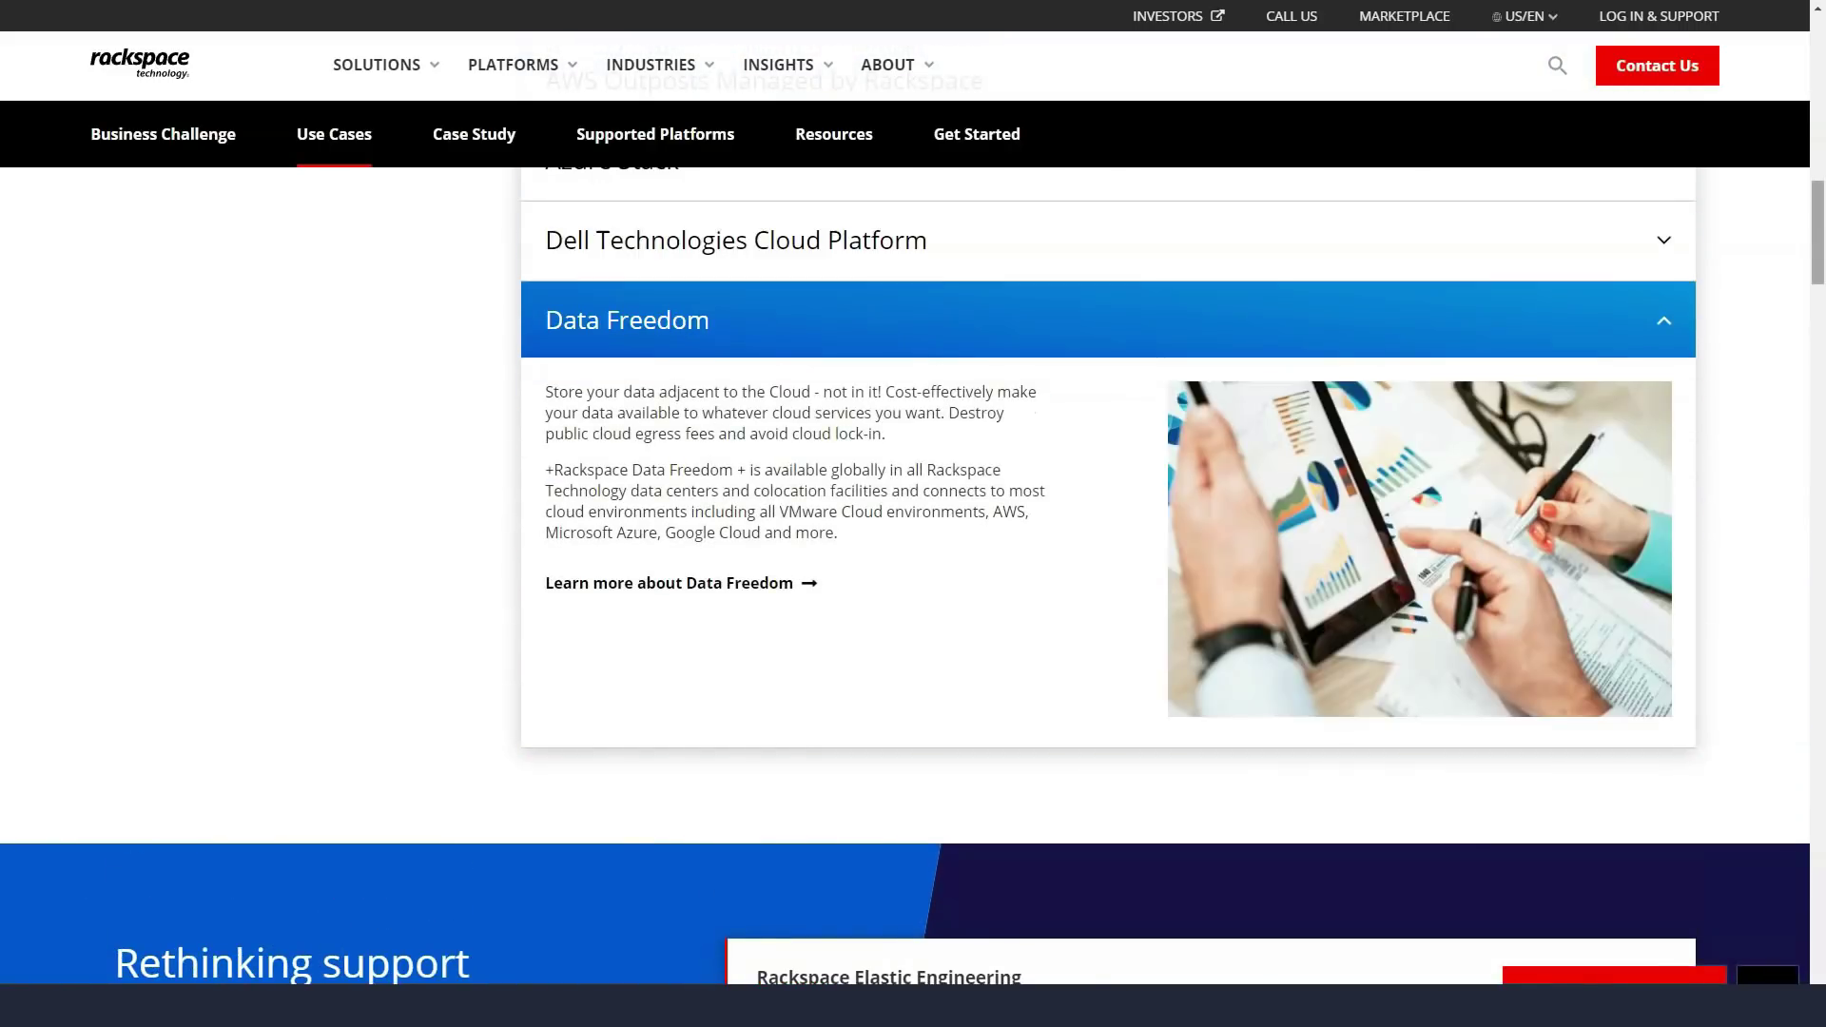
{"action": "scroll", "coordinate": [913, 571], "scroll_direction": "down", "scroll_amount": 5}
{"action": "scroll", "coordinate": [914, 571], "scroll_direction": "down", "scroll_amount": 6}
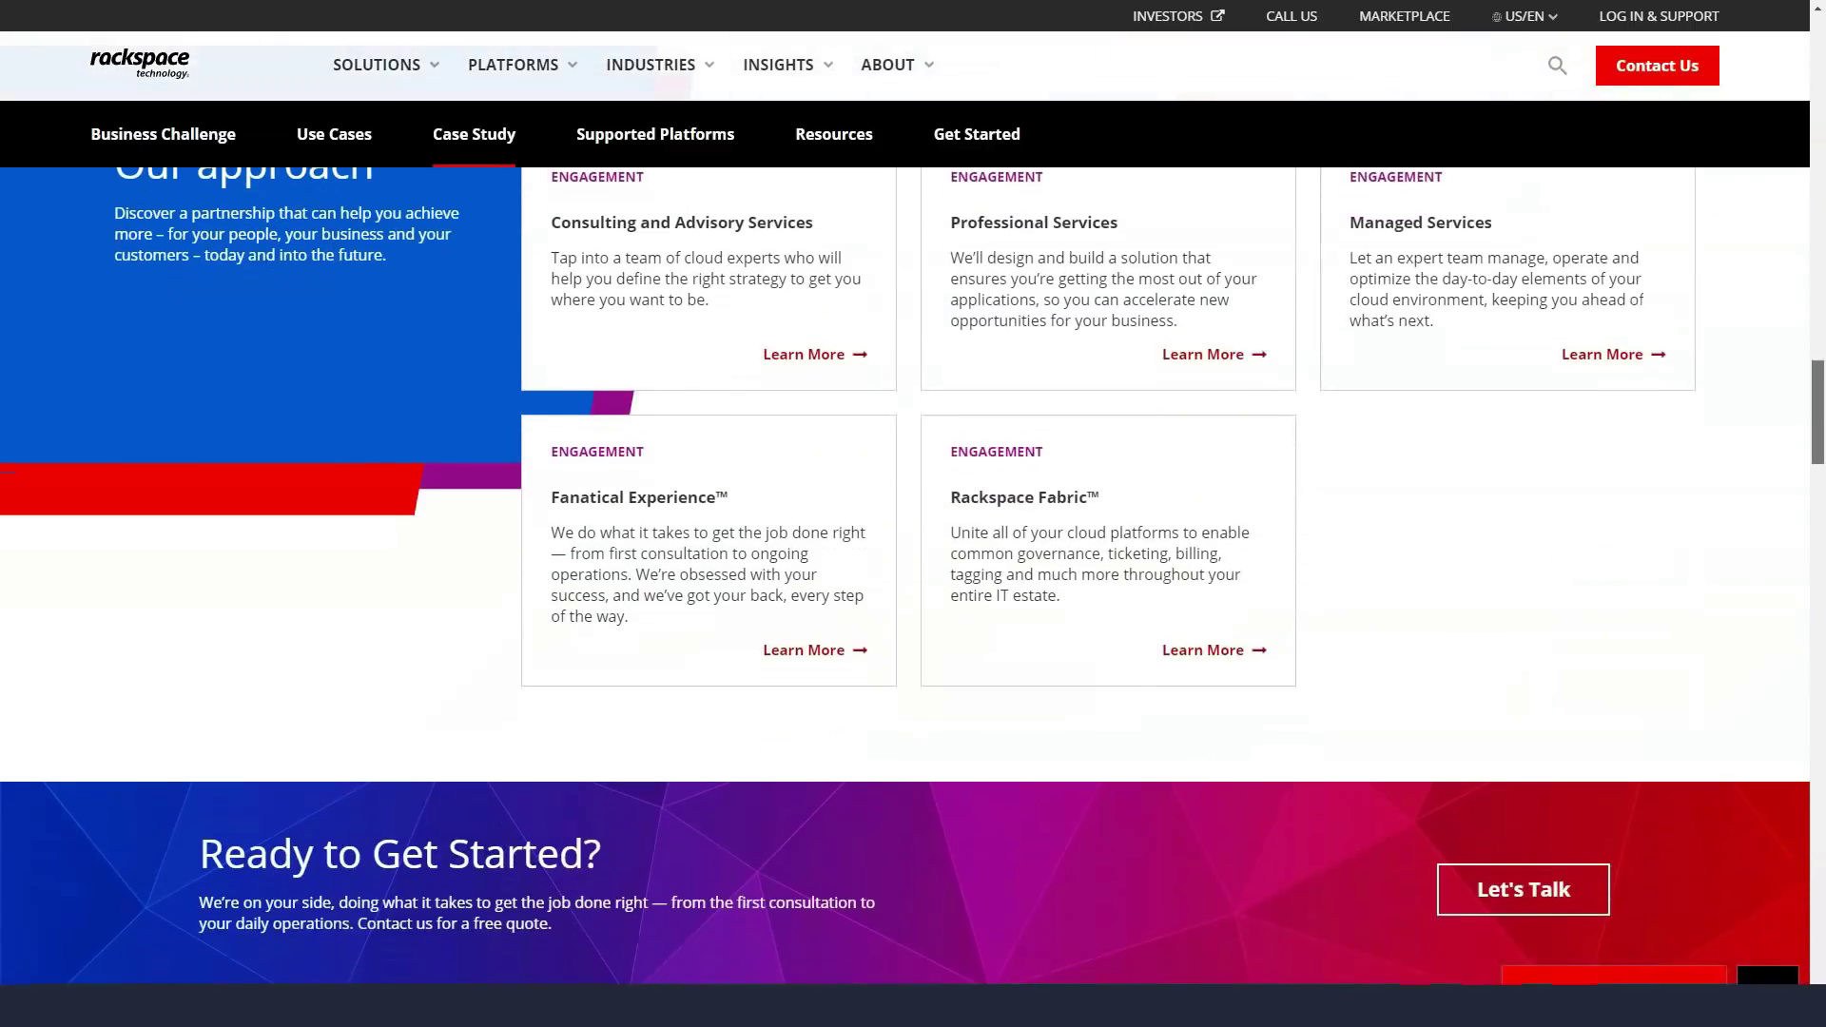
{"action": "scroll", "coordinate": [914, 572], "scroll_direction": "up", "scroll_amount": 1}
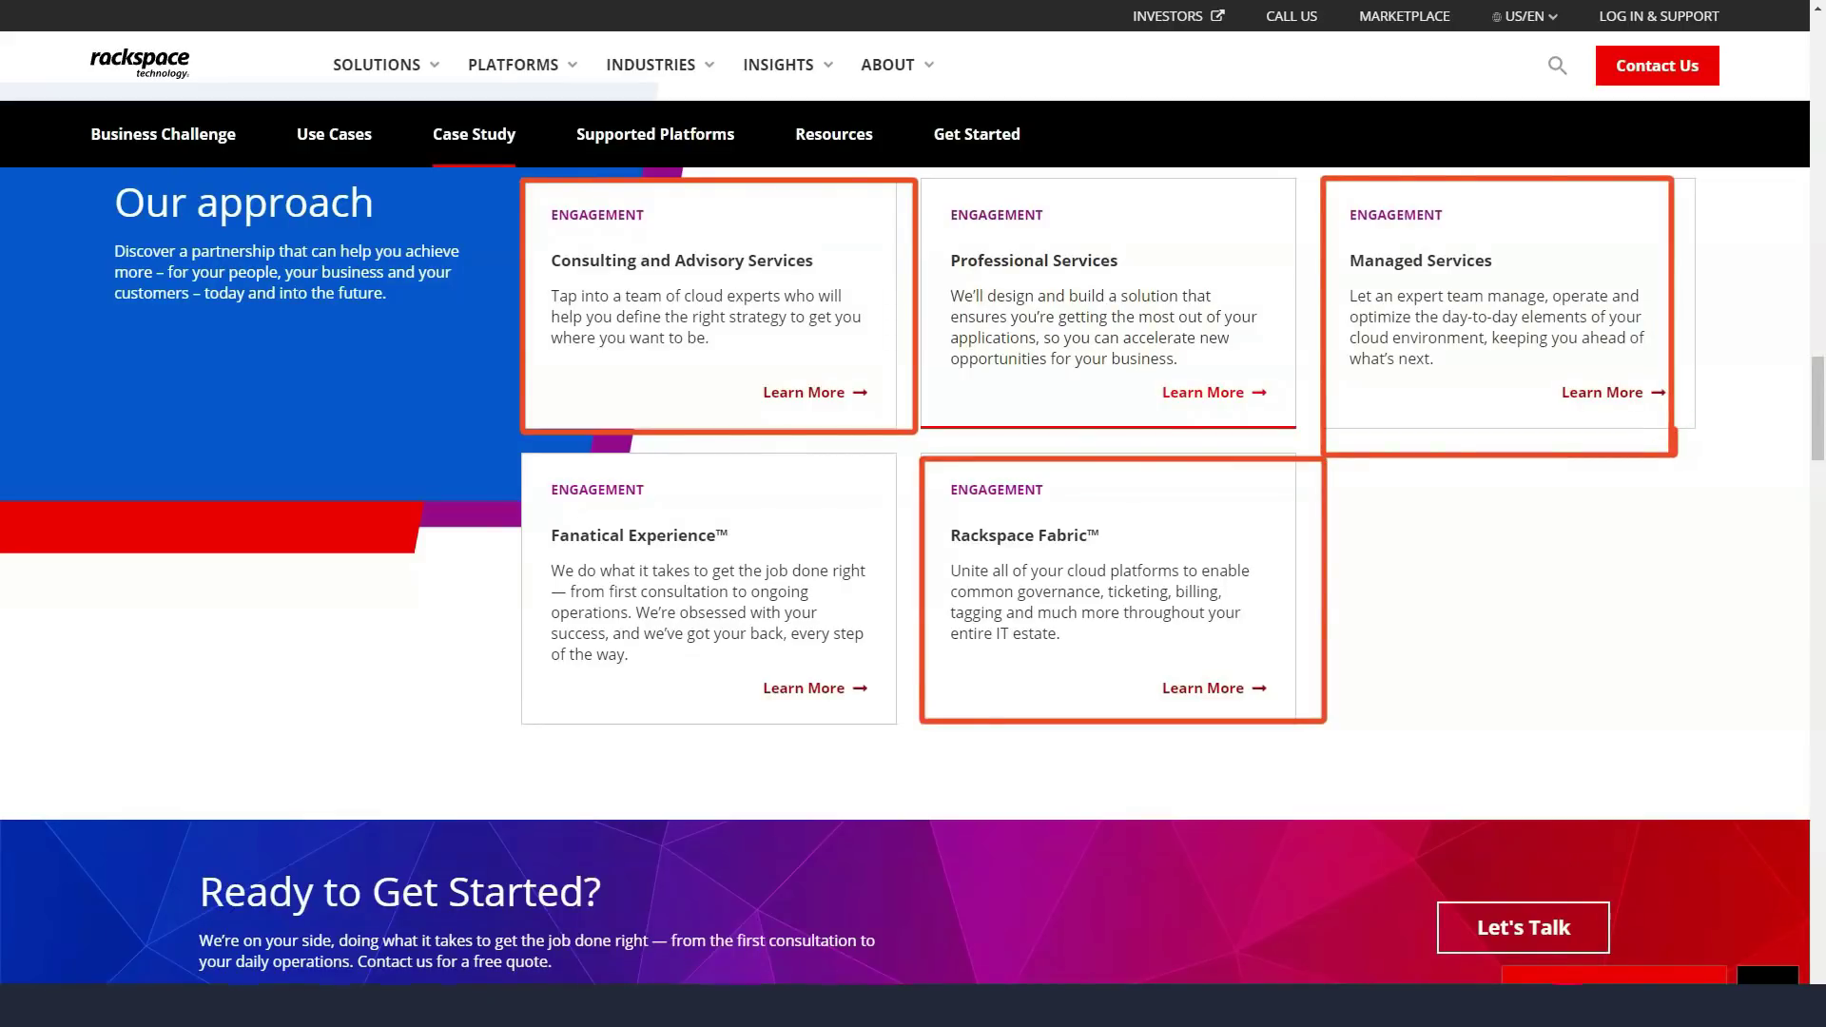
{"action": "scroll", "coordinate": [914, 571], "scroll_direction": "down", "scroll_amount": 5}
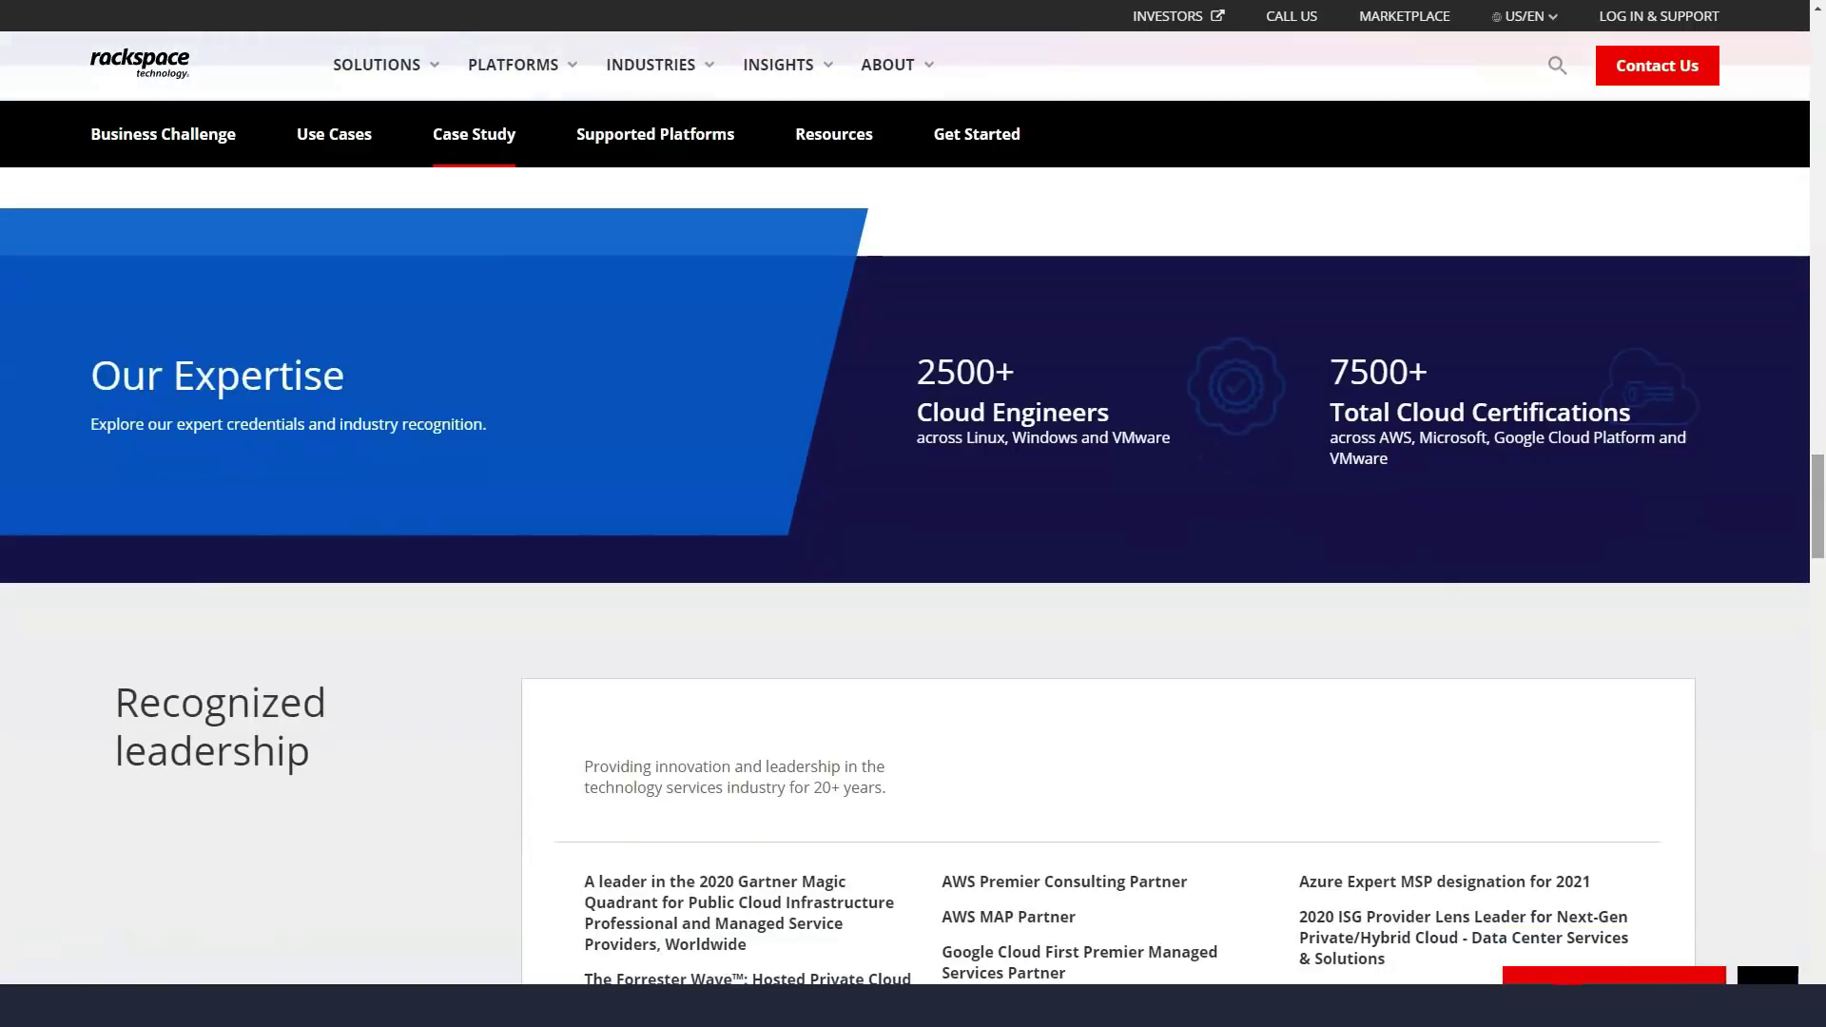
{"action": "scroll", "coordinate": [915, 571], "scroll_direction": "down", "scroll_amount": 8}
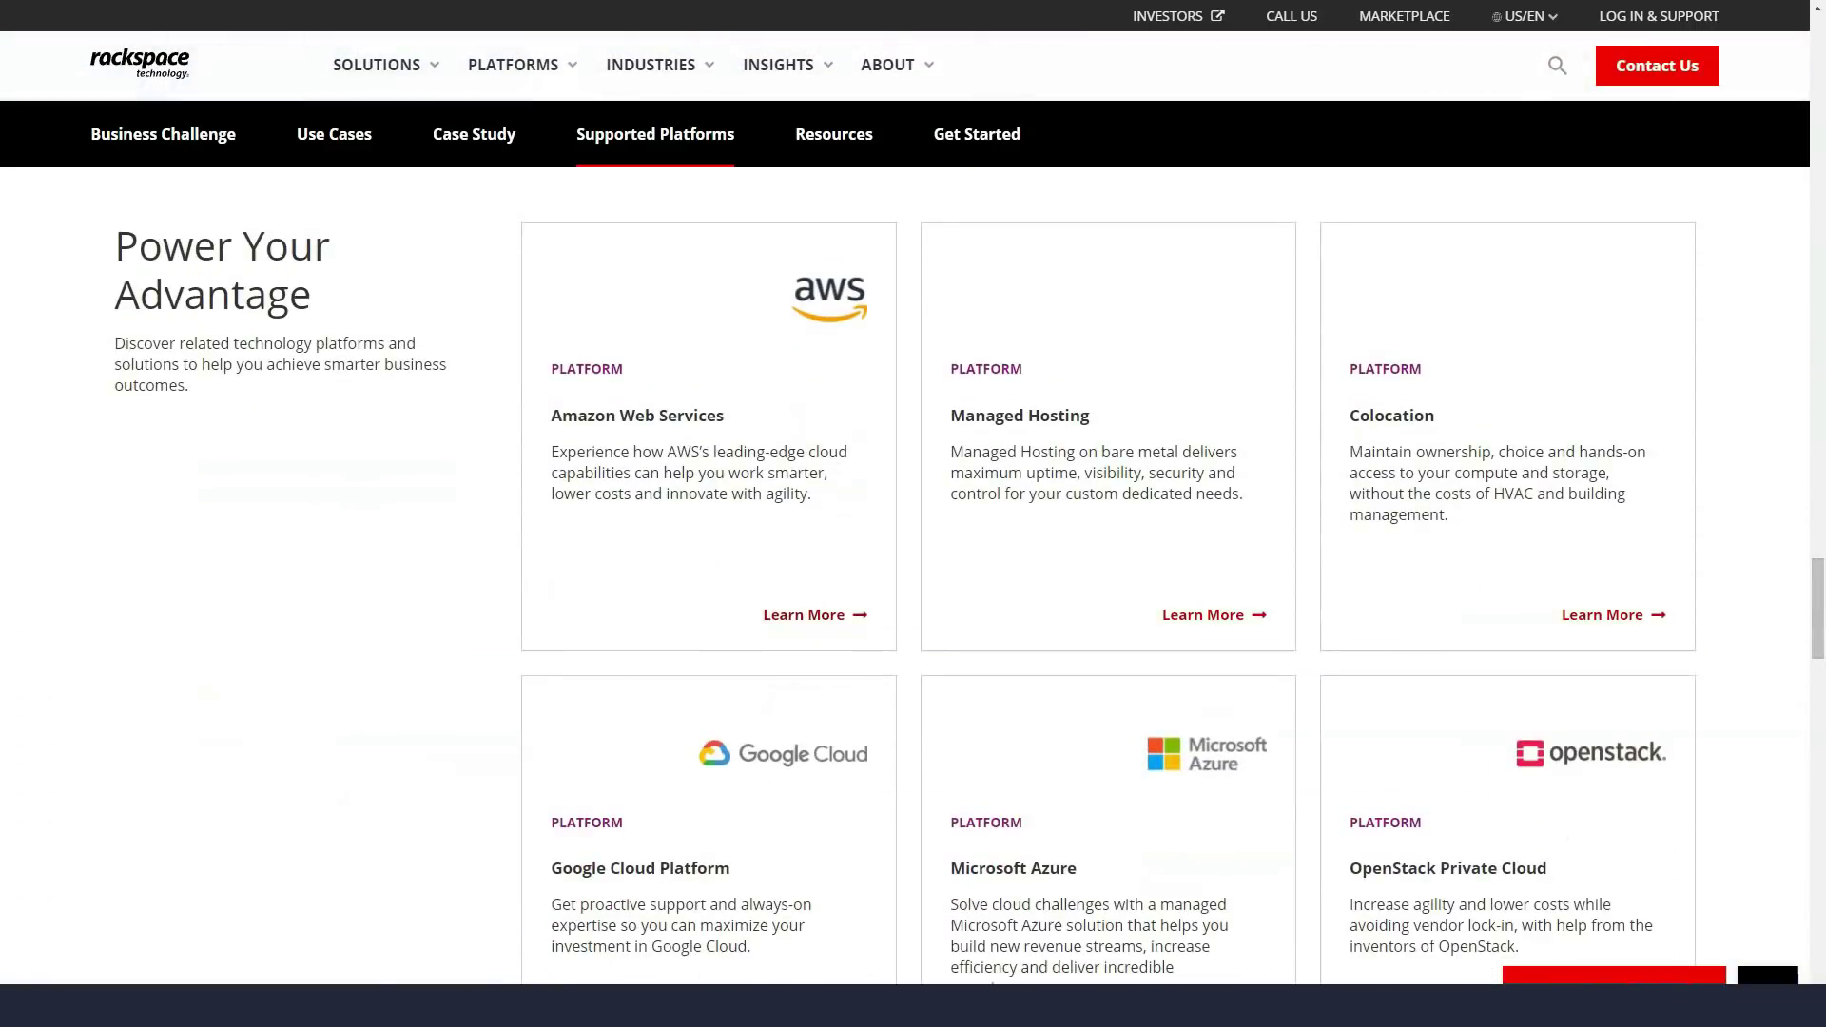
{"action": "scroll", "coordinate": [914, 571], "scroll_direction": "down", "scroll_amount": 5}
{"action": "scroll", "coordinate": [913, 572], "scroll_direction": "down", "scroll_amount": 5}
{"action": "scroll", "coordinate": [913, 571], "scroll_direction": "up", "scroll_amount": 2}
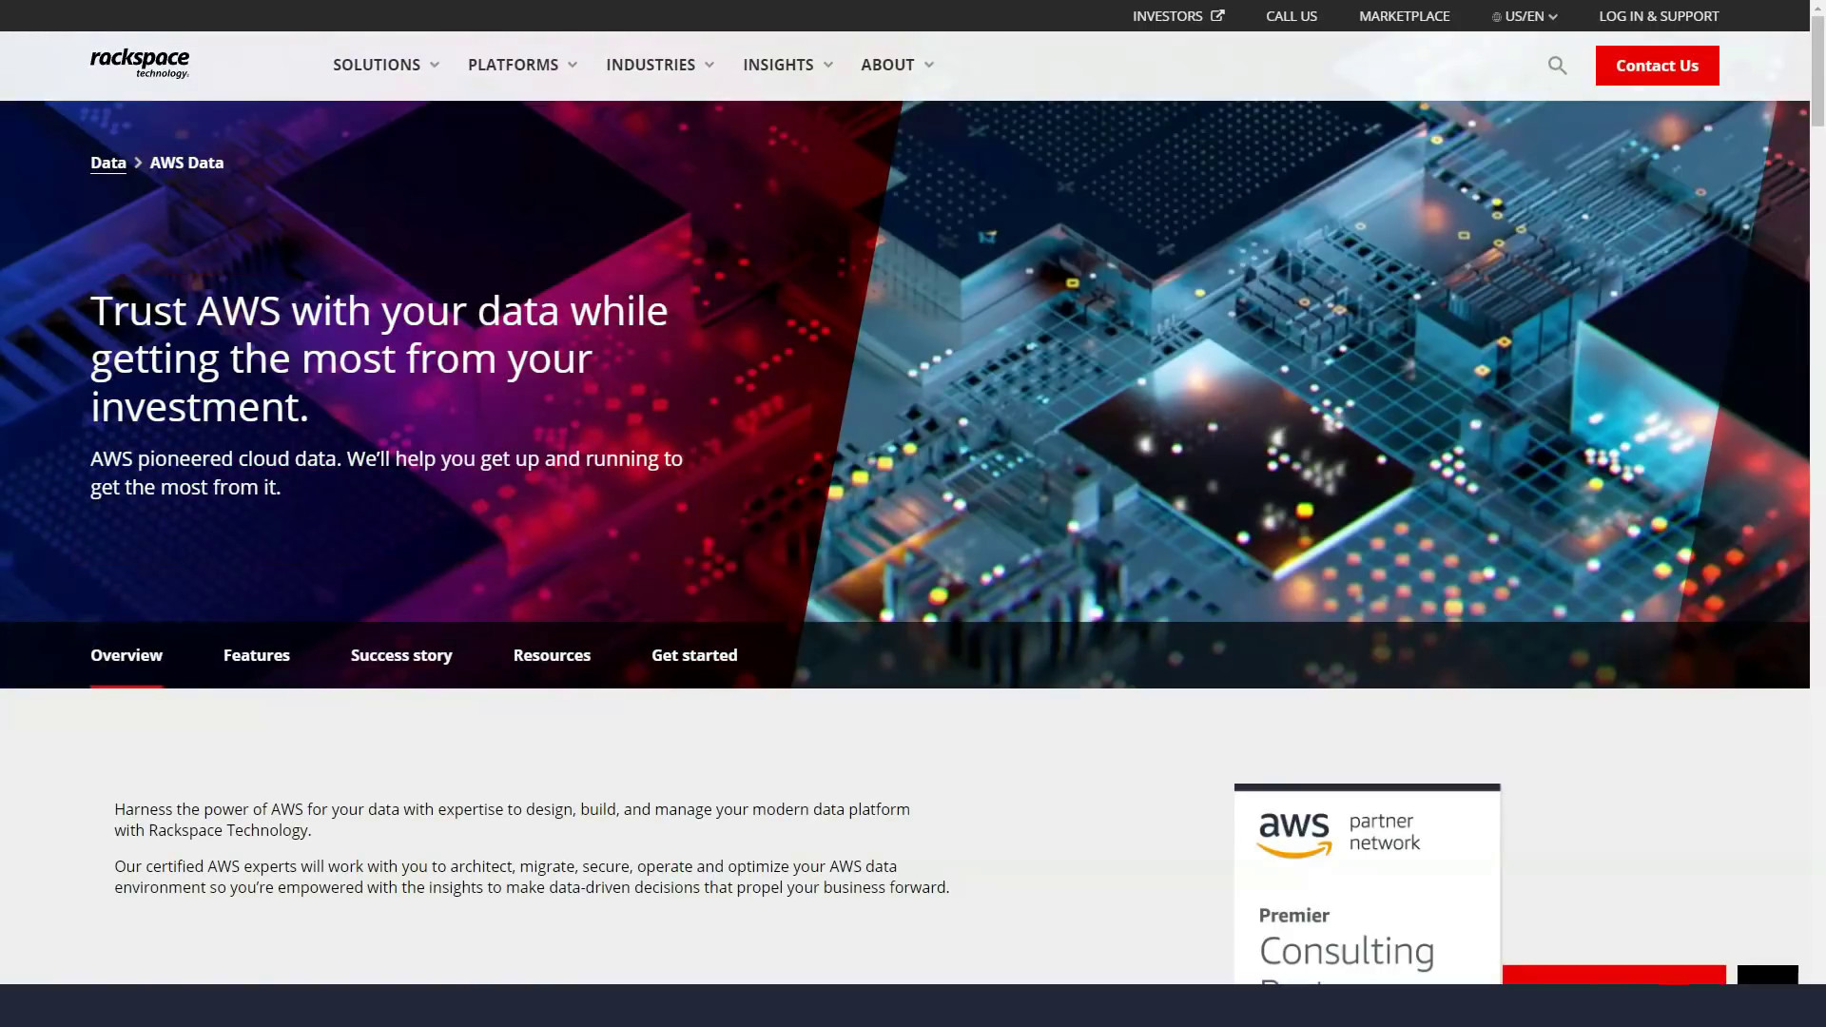
{"action": "scroll", "coordinate": [914, 514], "scroll_direction": "down", "scroll_amount": 5}
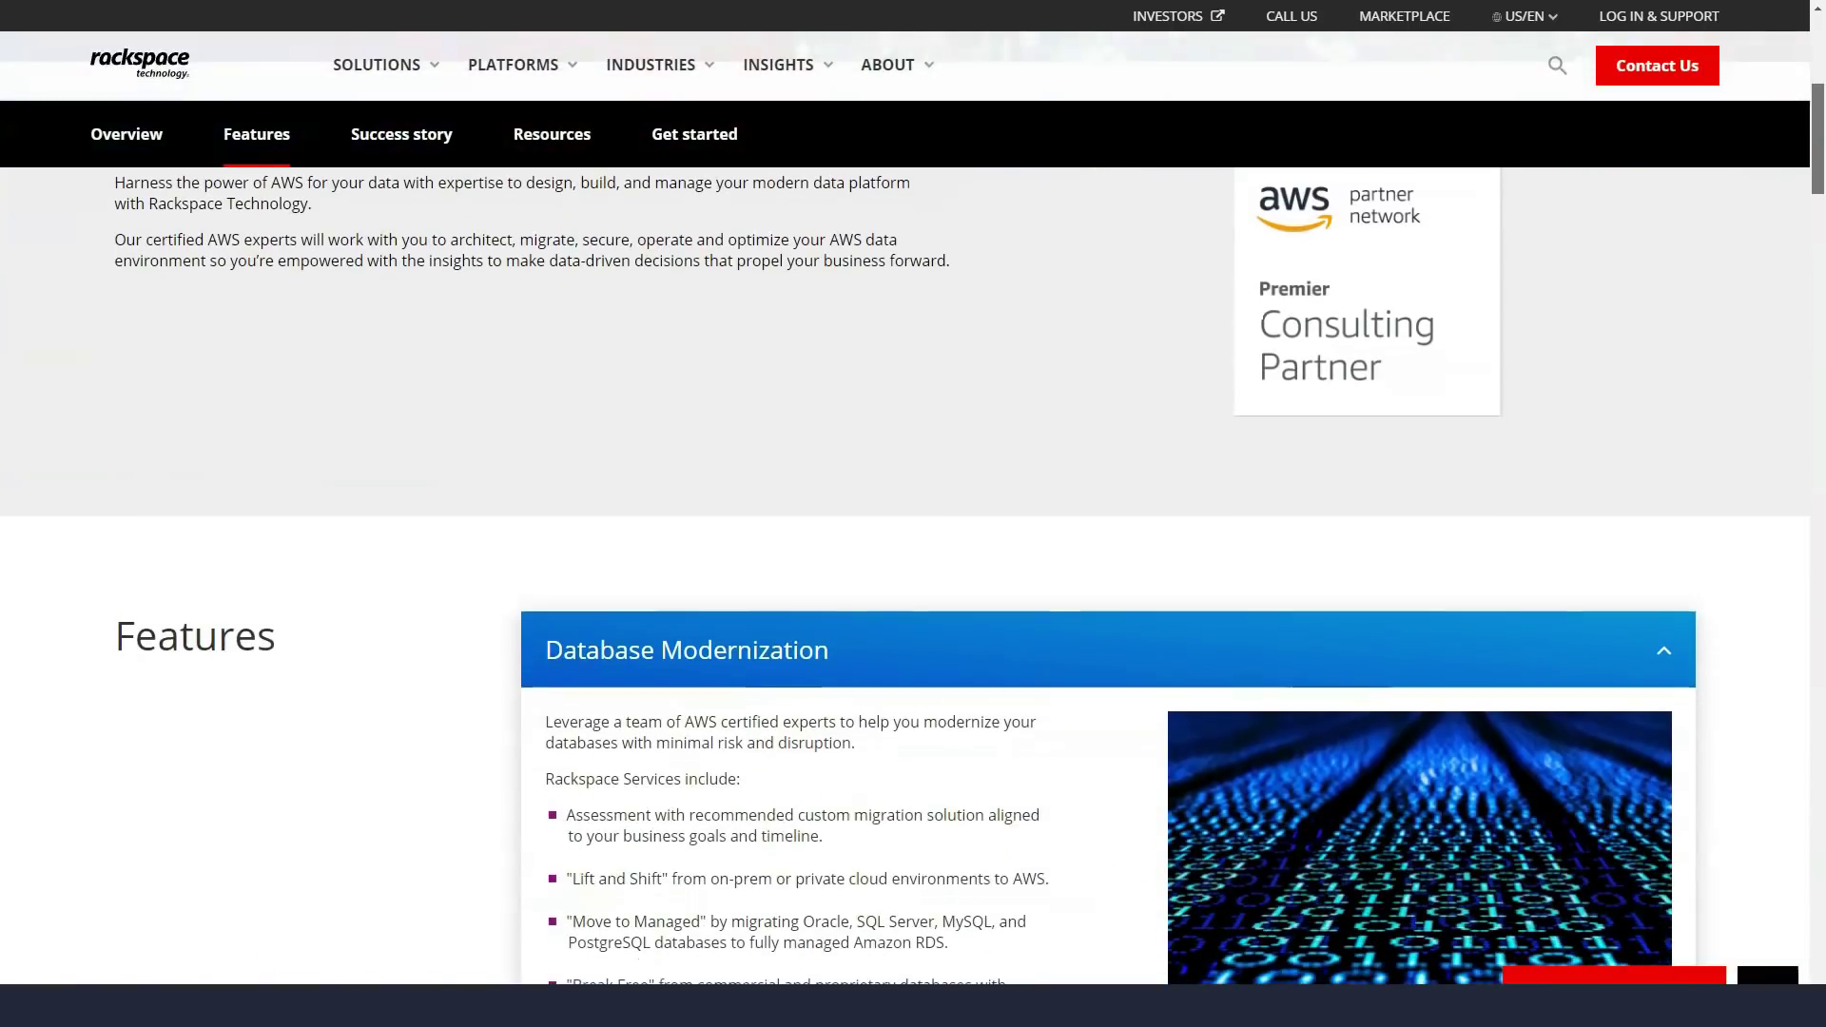
{"action": "scroll", "coordinate": [913, 571], "scroll_direction": "down", "scroll_amount": 3}
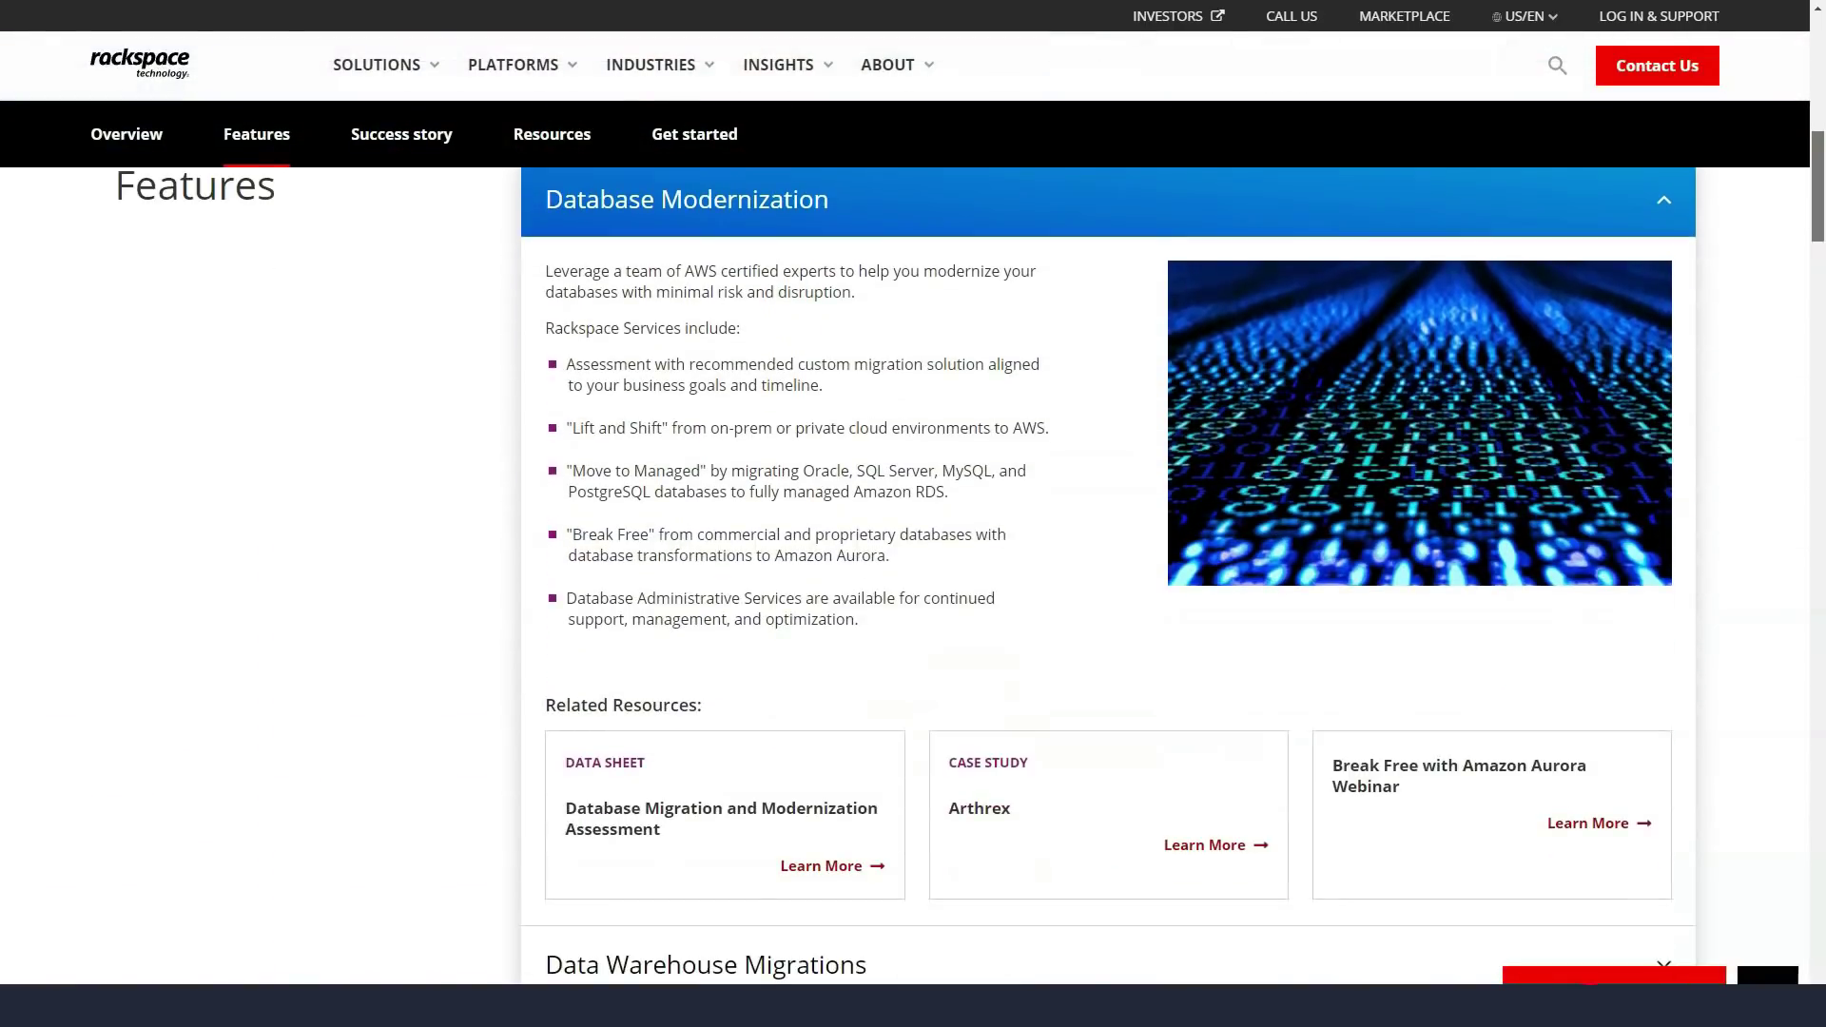
{"action": "scroll", "coordinate": [915, 571], "scroll_direction": "down", "scroll_amount": 3}
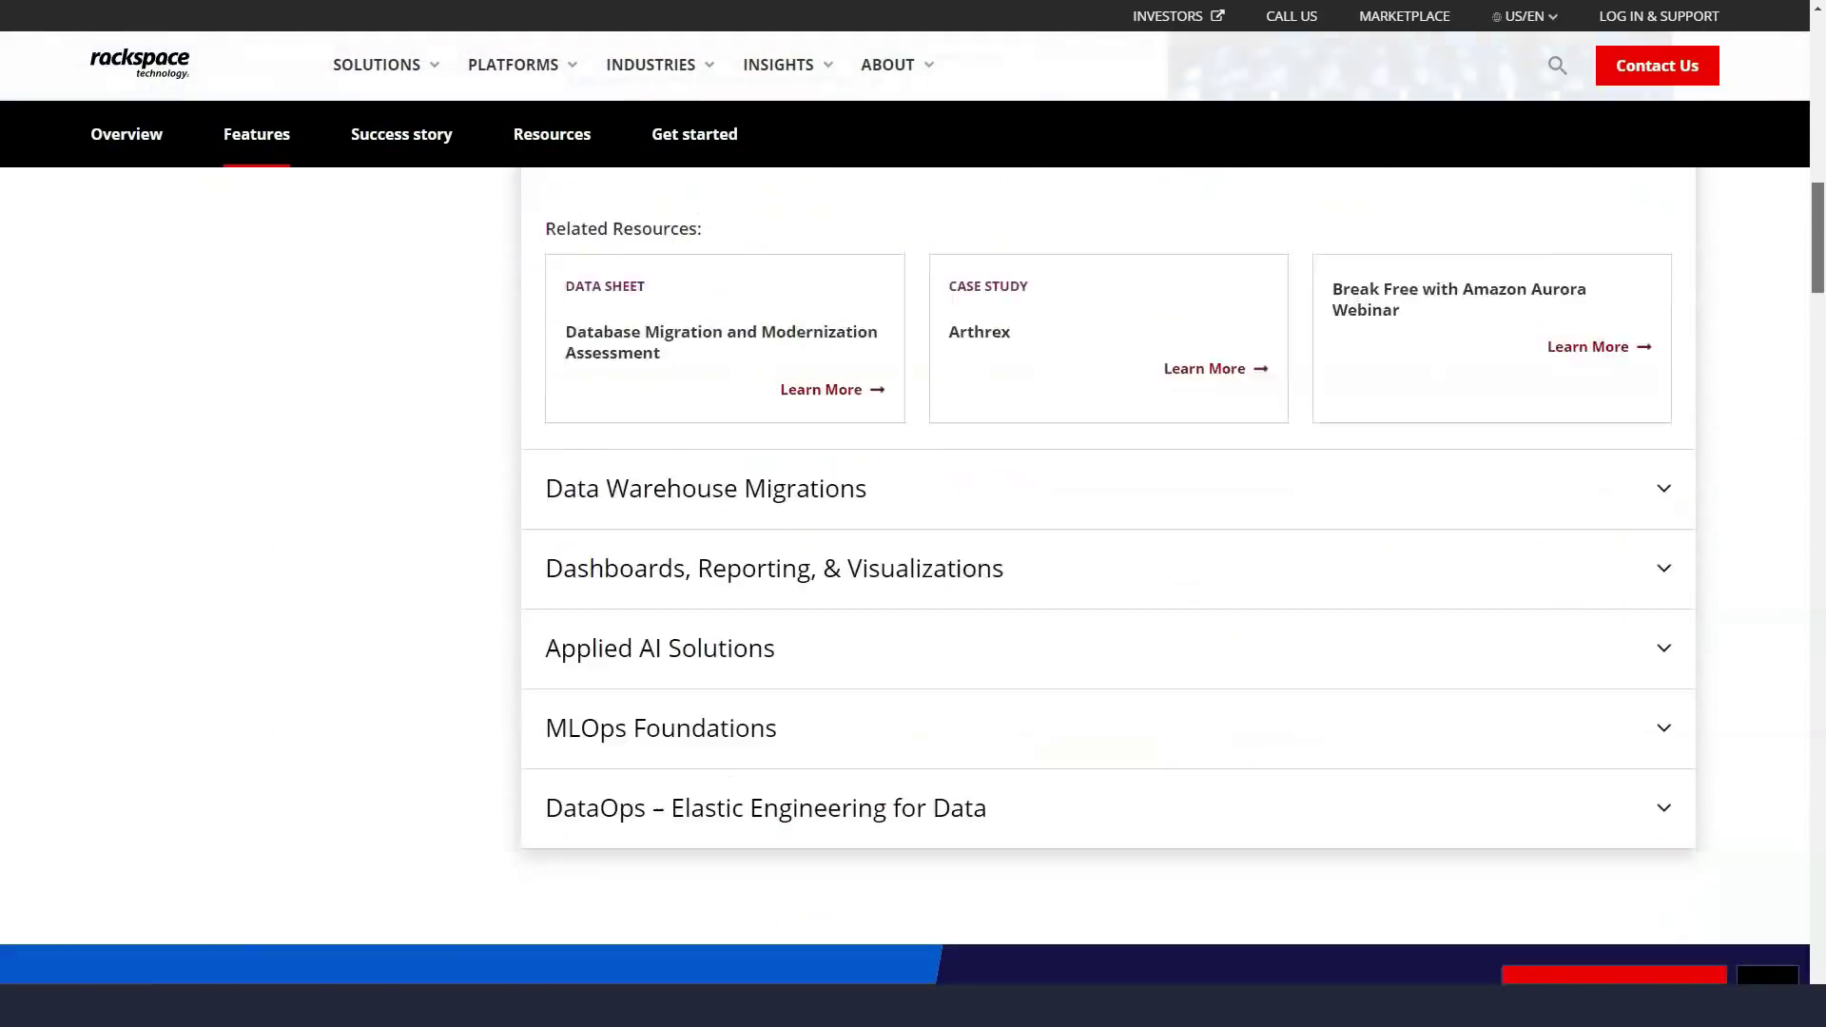
{"action": "scroll", "coordinate": [915, 571], "scroll_direction": "down", "scroll_amount": 5}
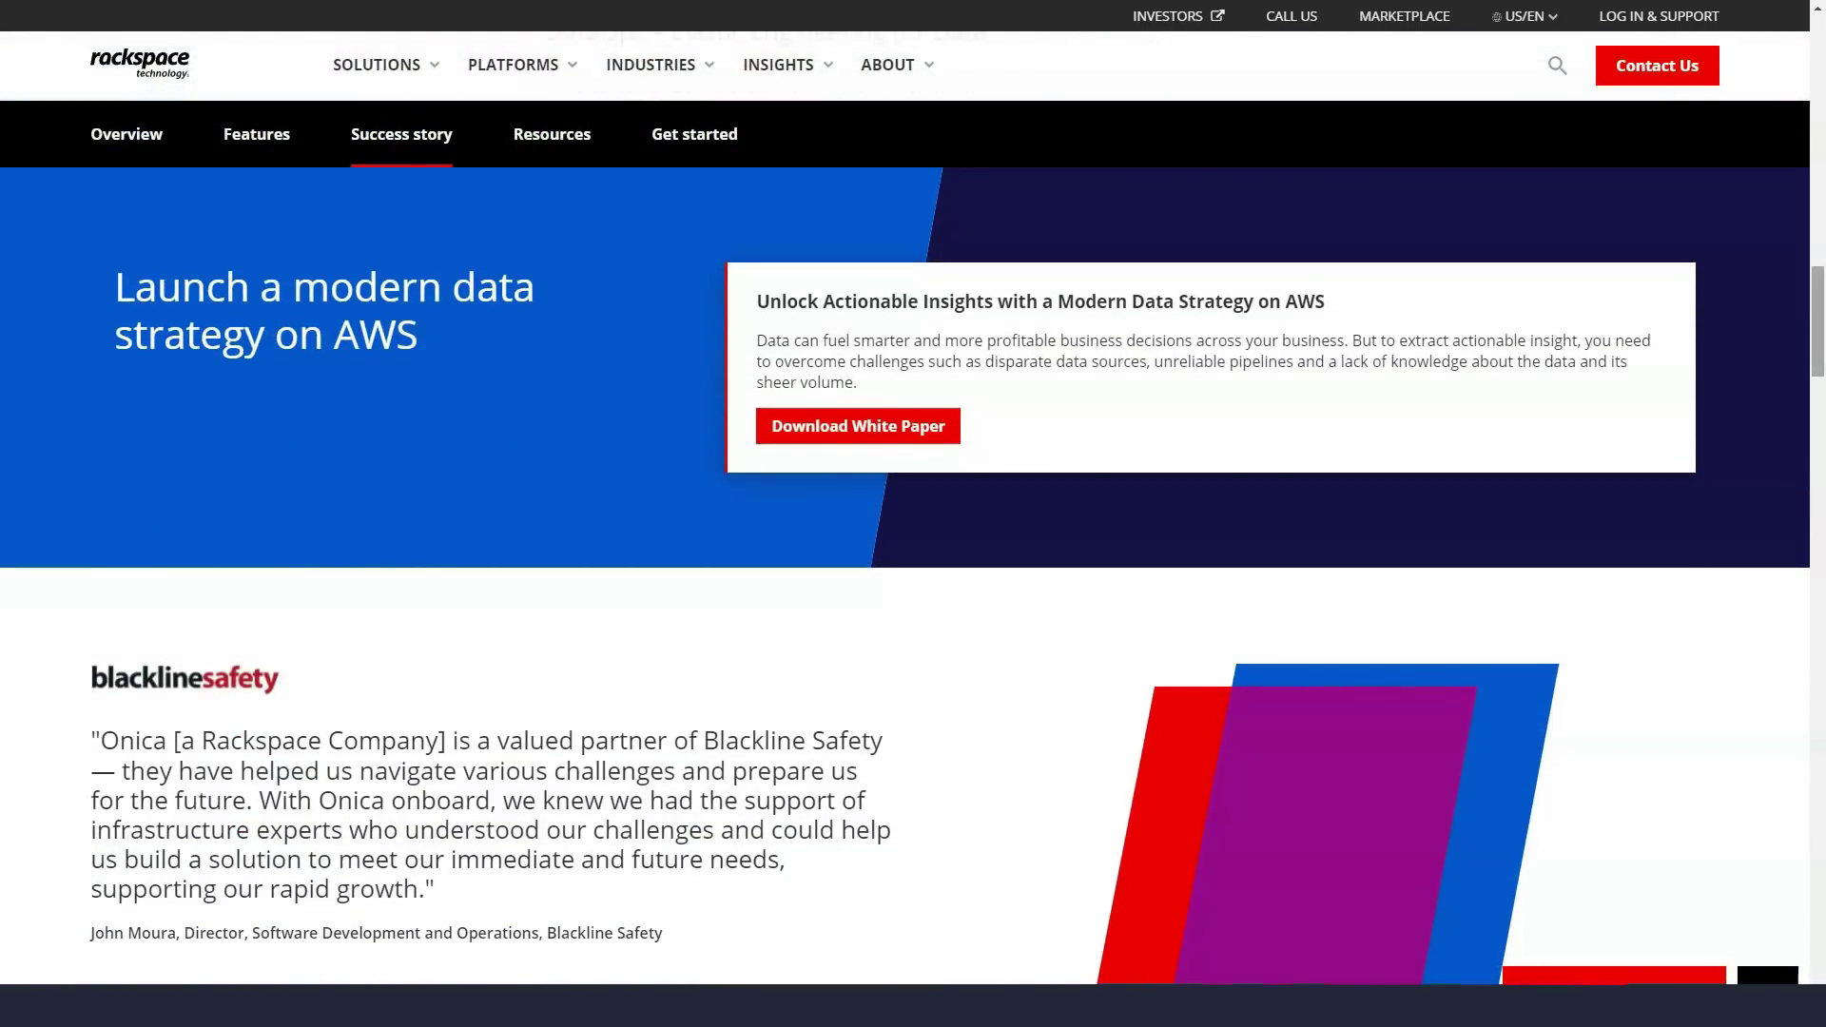
{"action": "scroll", "coordinate": [914, 572], "scroll_direction": "down", "scroll_amount": 5}
{"action": "scroll", "coordinate": [913, 570], "scroll_direction": "down", "scroll_amount": 3}
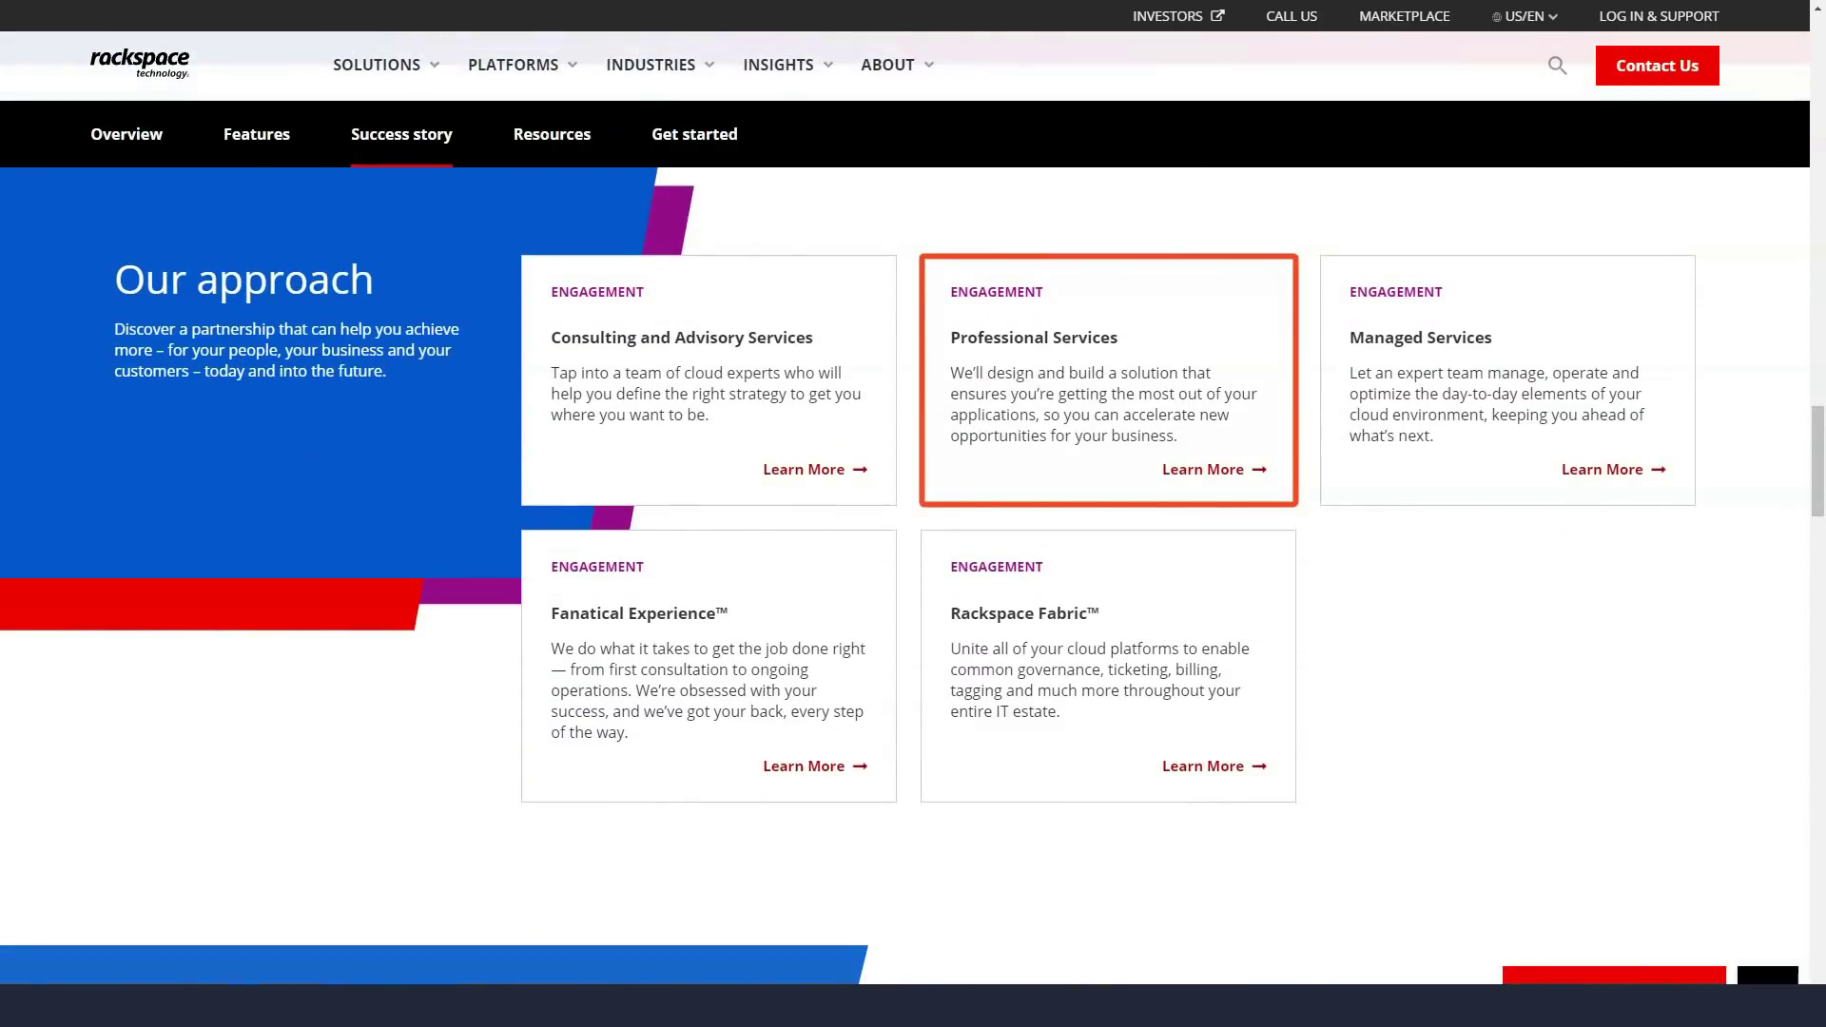
{"action": "scroll", "coordinate": [913, 570], "scroll_direction": "down", "scroll_amount": 1}
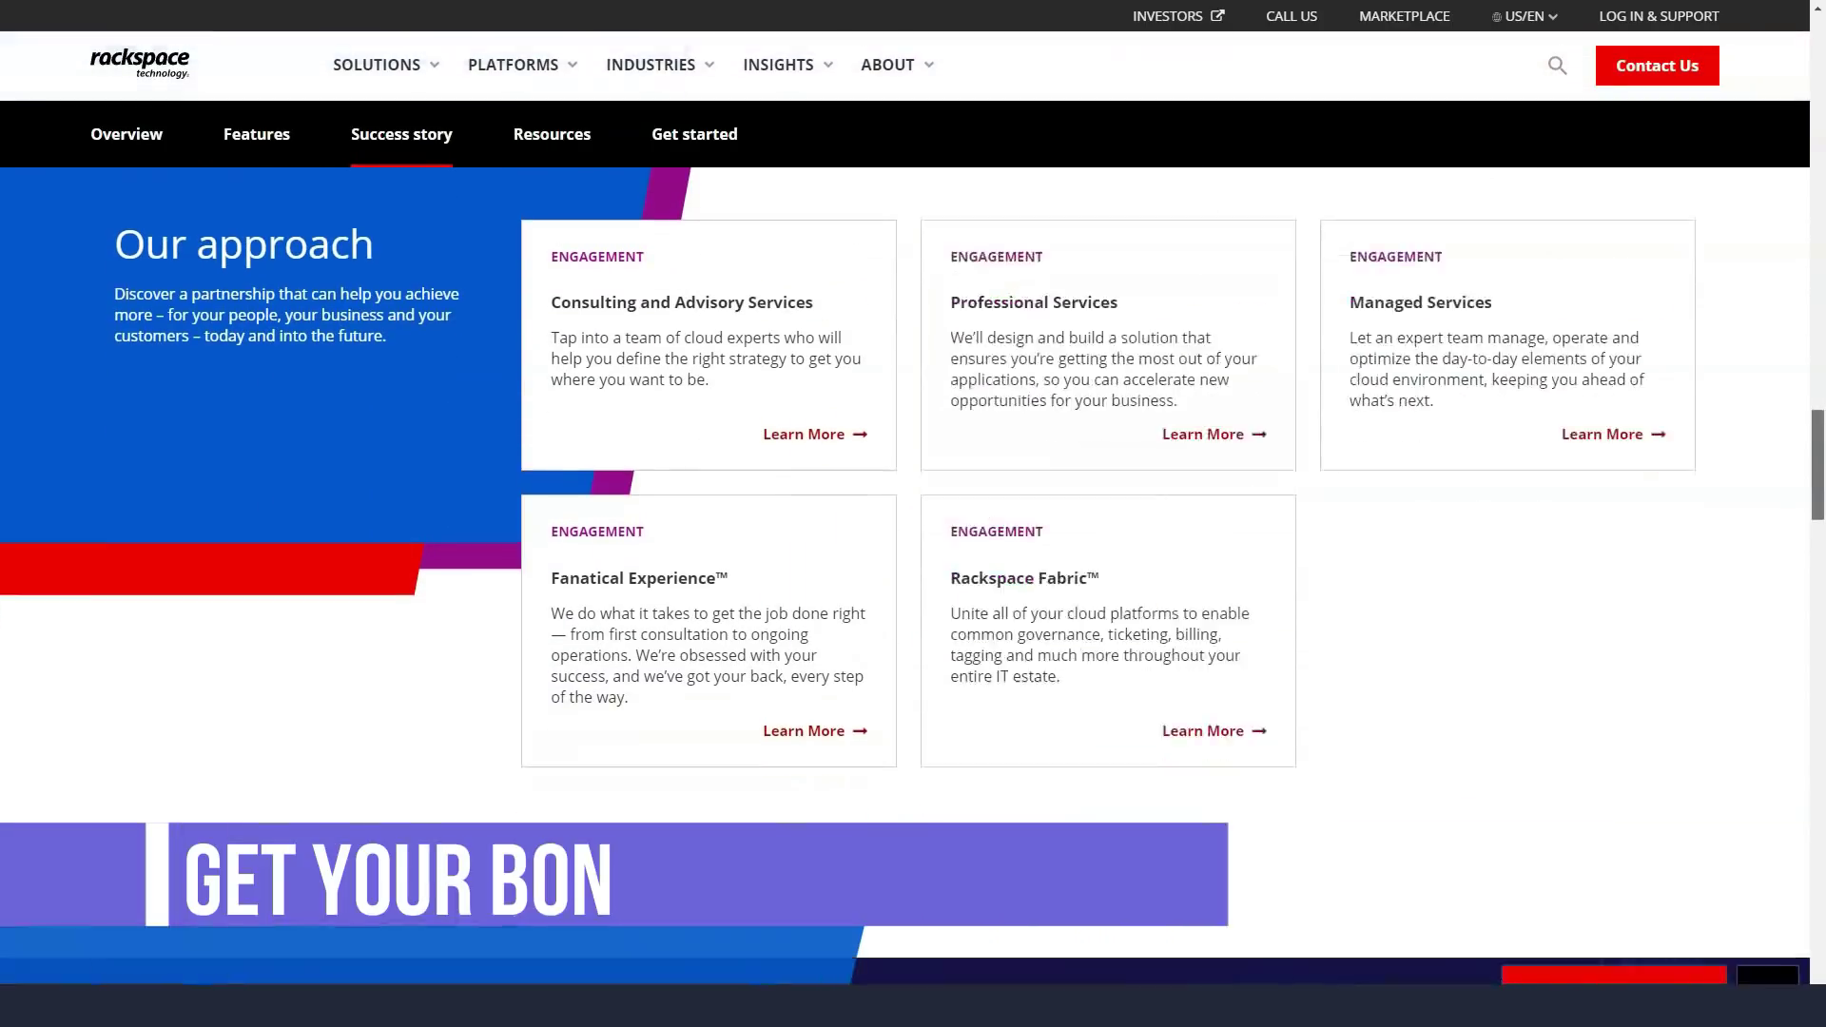
{"action": "scroll", "coordinate": [913, 571], "scroll_direction": "down", "scroll_amount": 5}
{"action": "scroll", "coordinate": [915, 571], "scroll_direction": "down", "scroll_amount": 2}
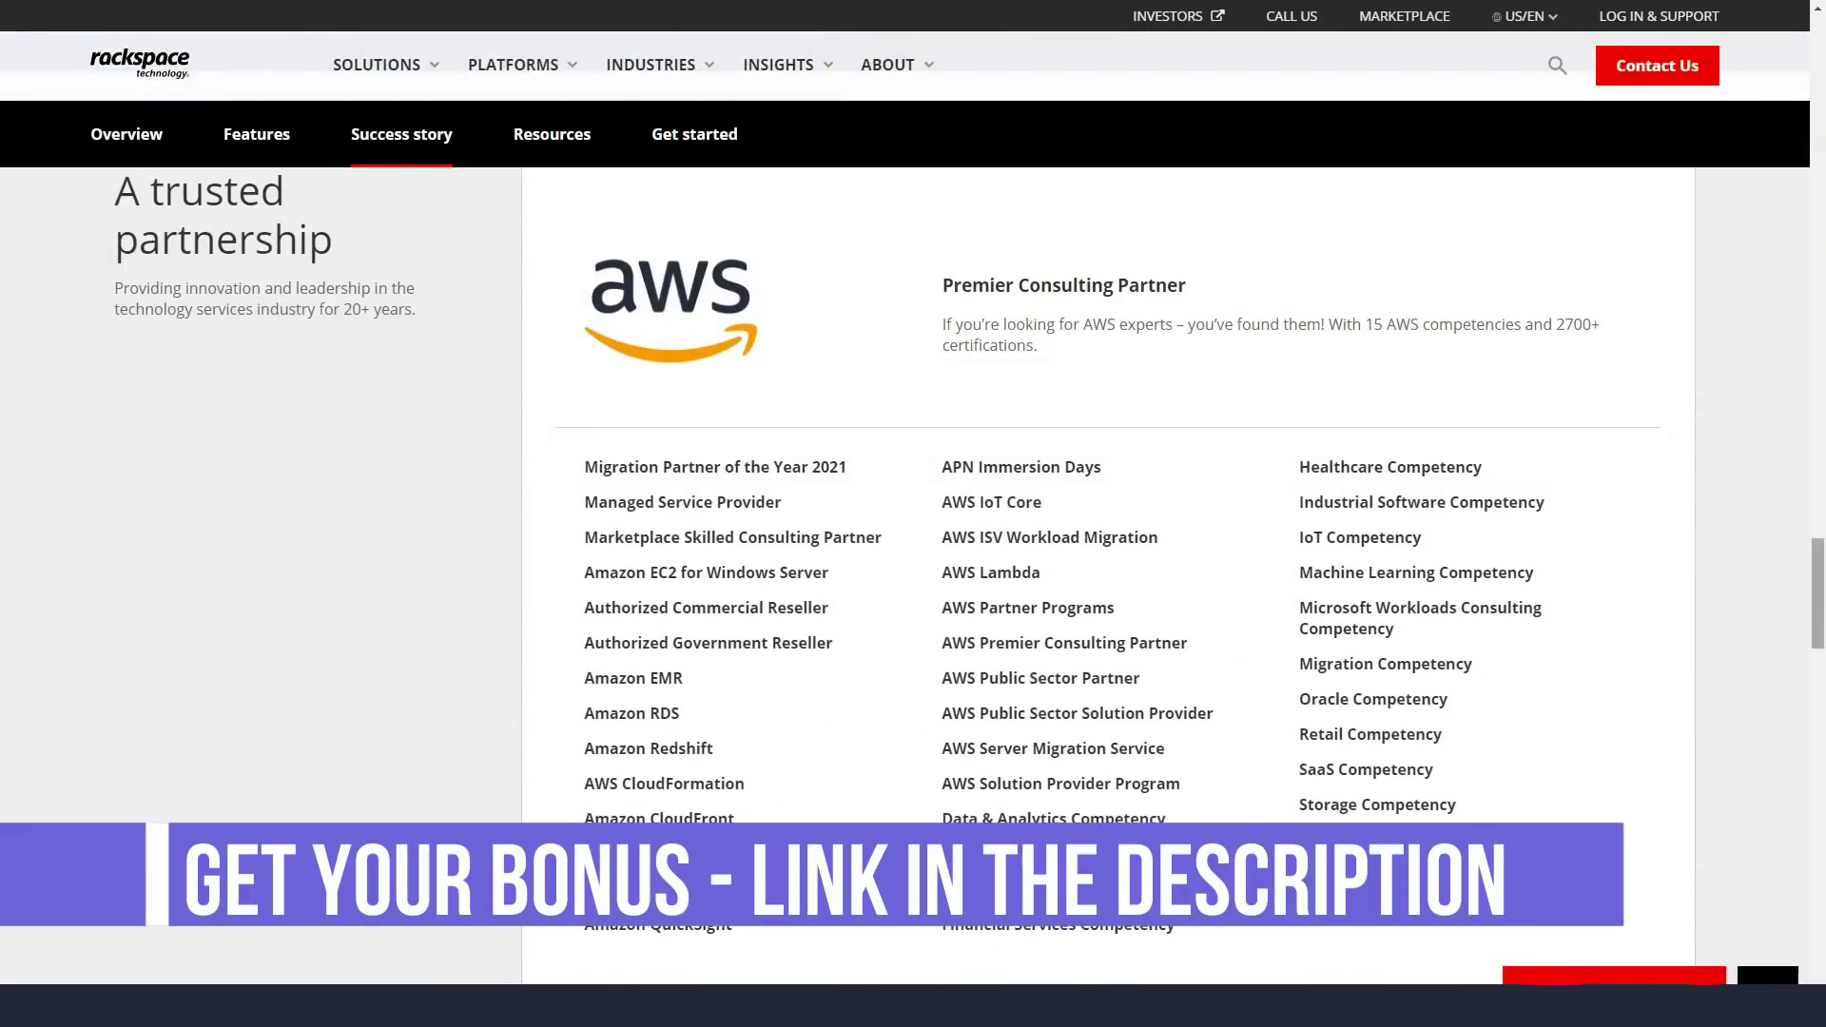
{"action": "scroll", "coordinate": [914, 571], "scroll_direction": "down", "scroll_amount": 3}
{"action": "scroll", "coordinate": [914, 572], "scroll_direction": "down", "scroll_amount": 5}
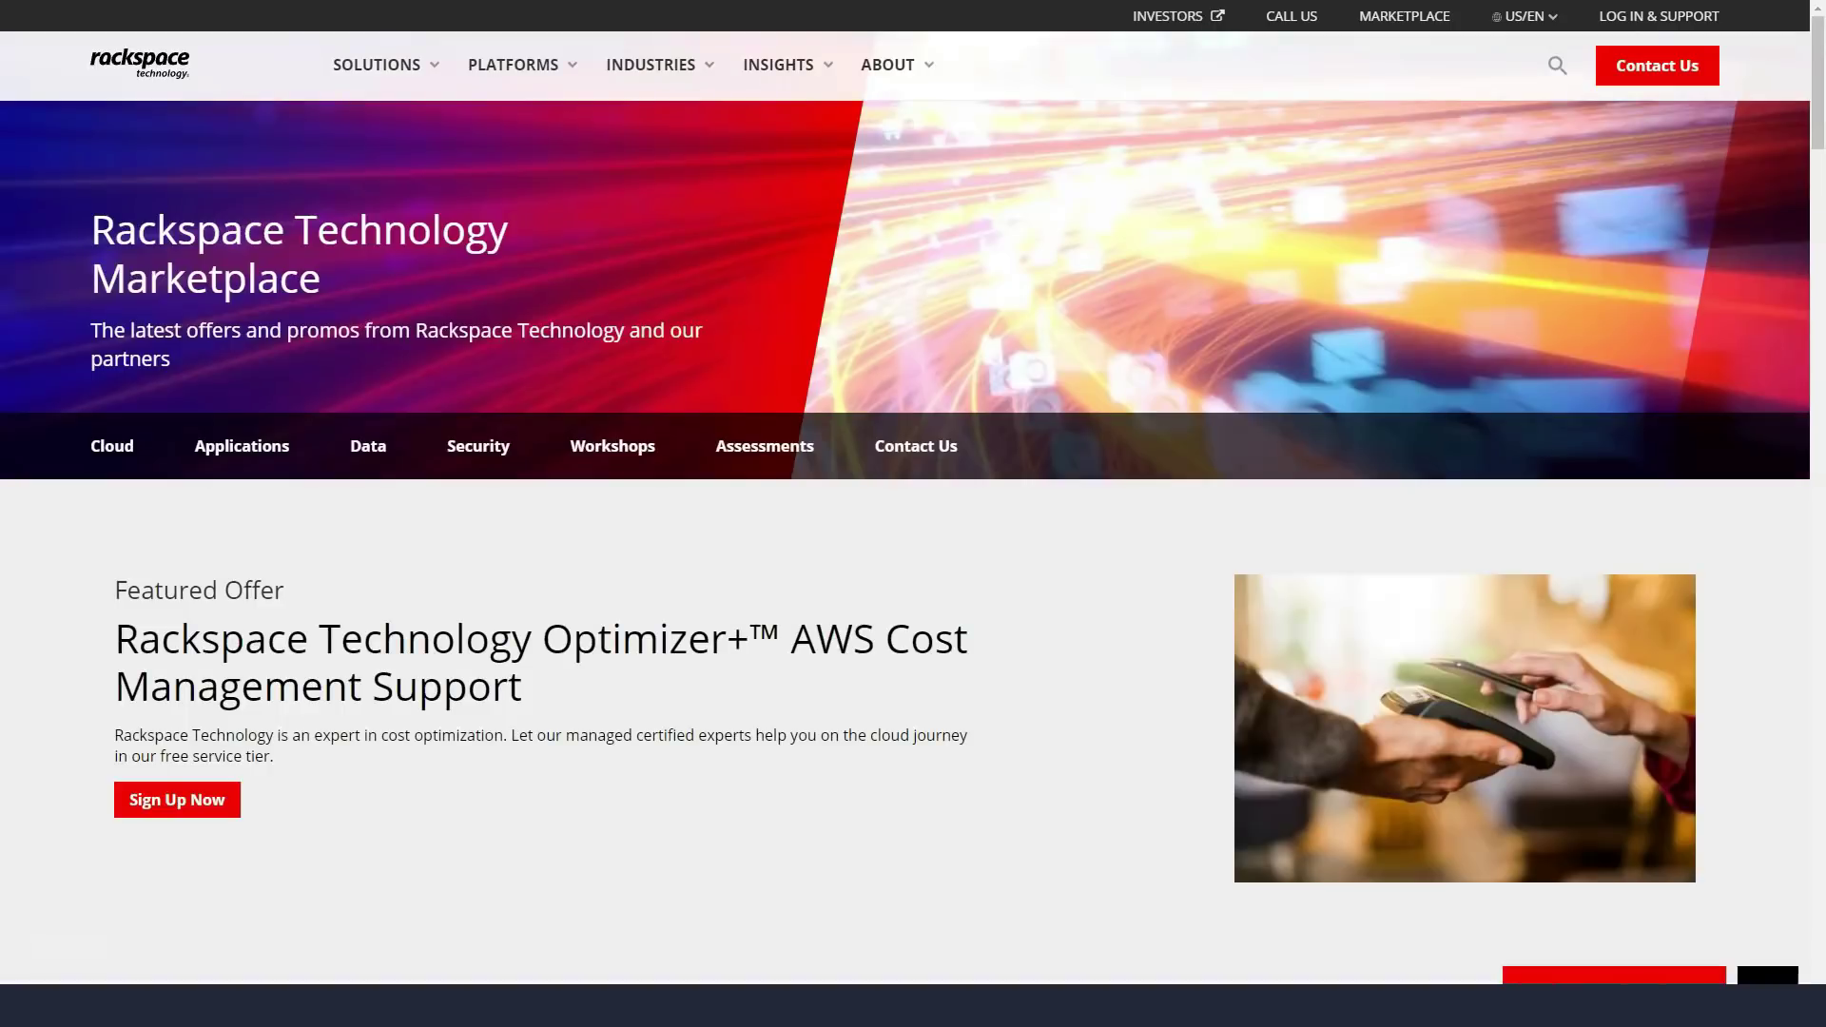
{"action": "scroll", "coordinate": [914, 571], "scroll_direction": "down", "scroll_amount": 5}
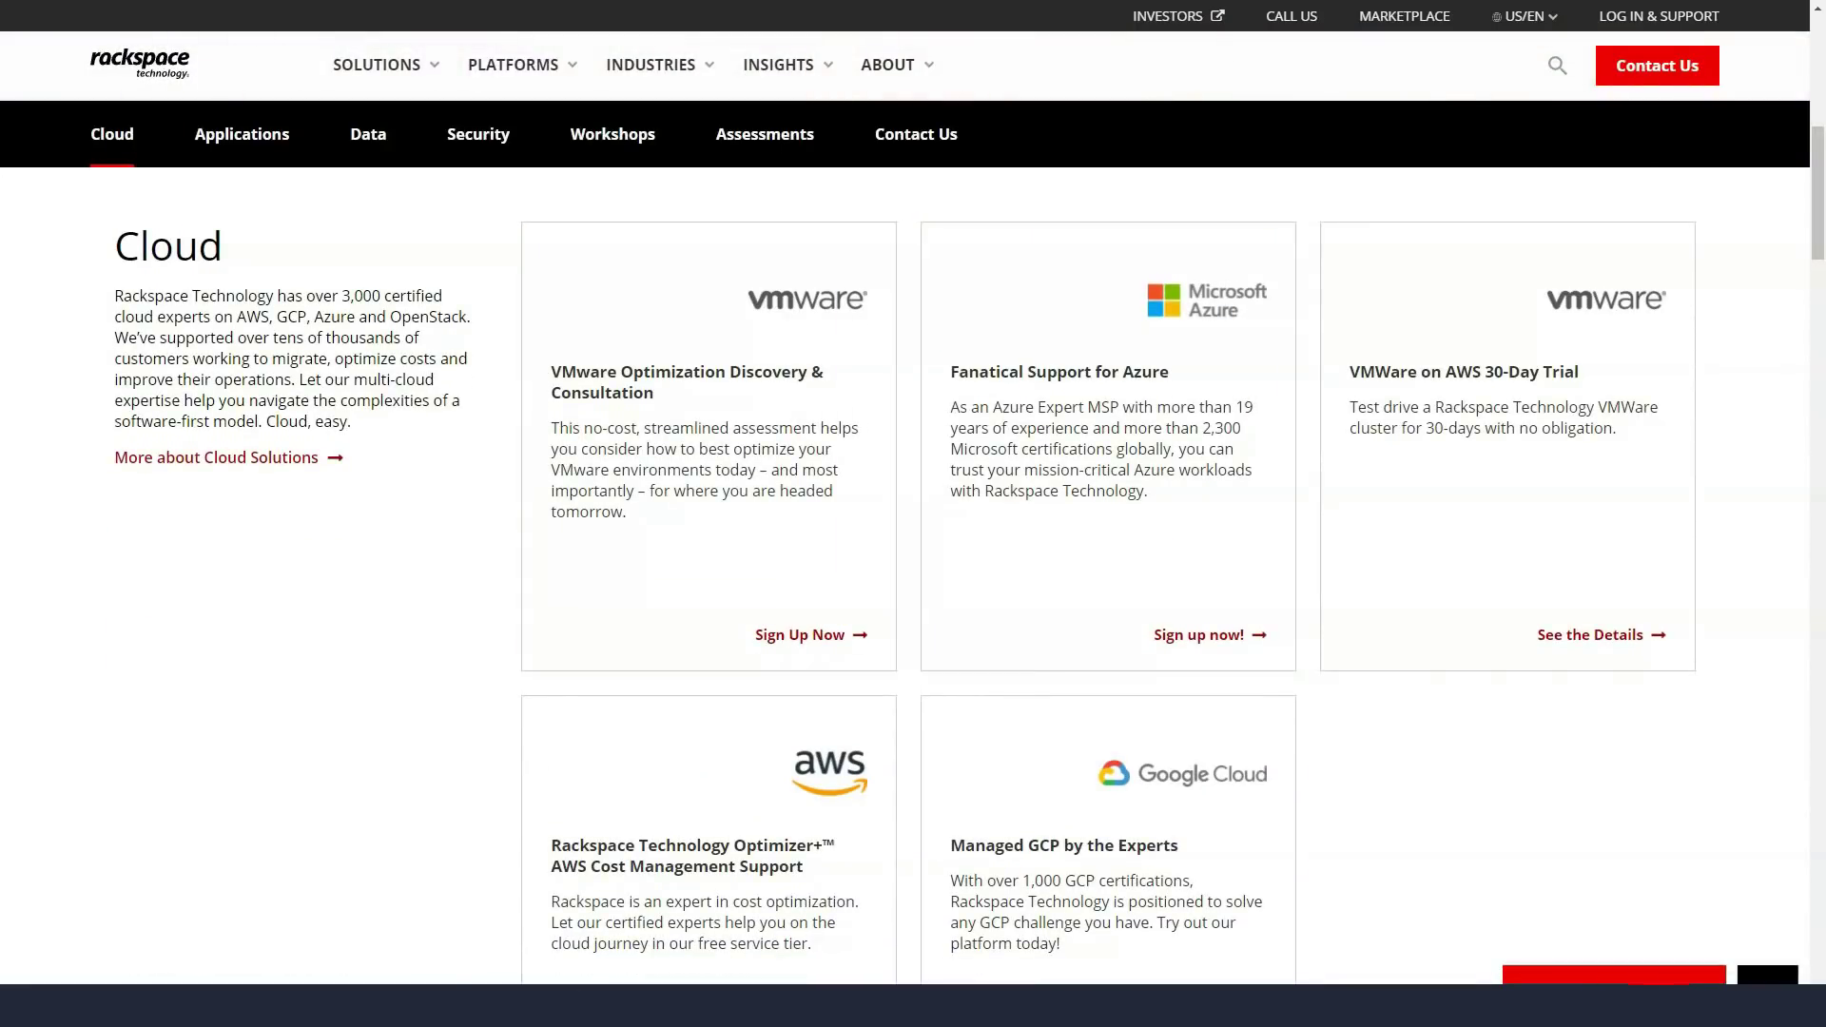
{"action": "scroll", "coordinate": [913, 571], "scroll_direction": "down", "scroll_amount": 7}
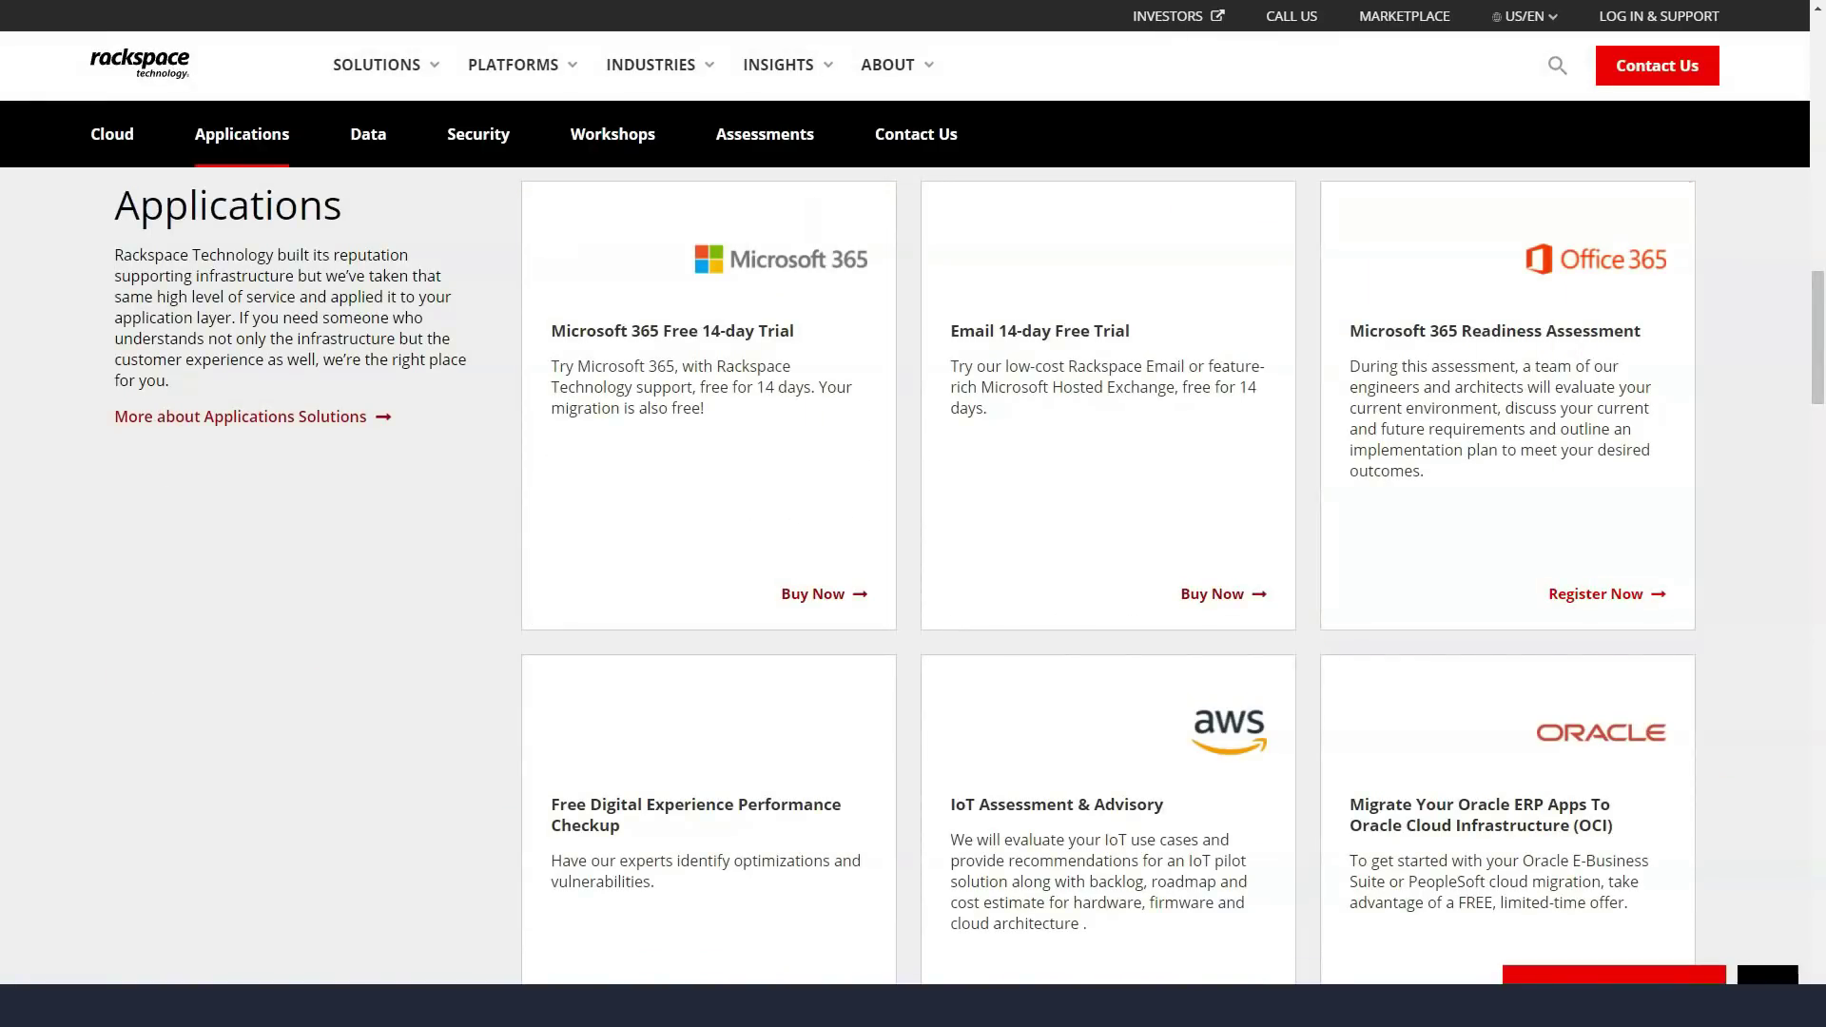
{"action": "scroll", "coordinate": [913, 571], "scroll_direction": "down", "scroll_amount": 6}
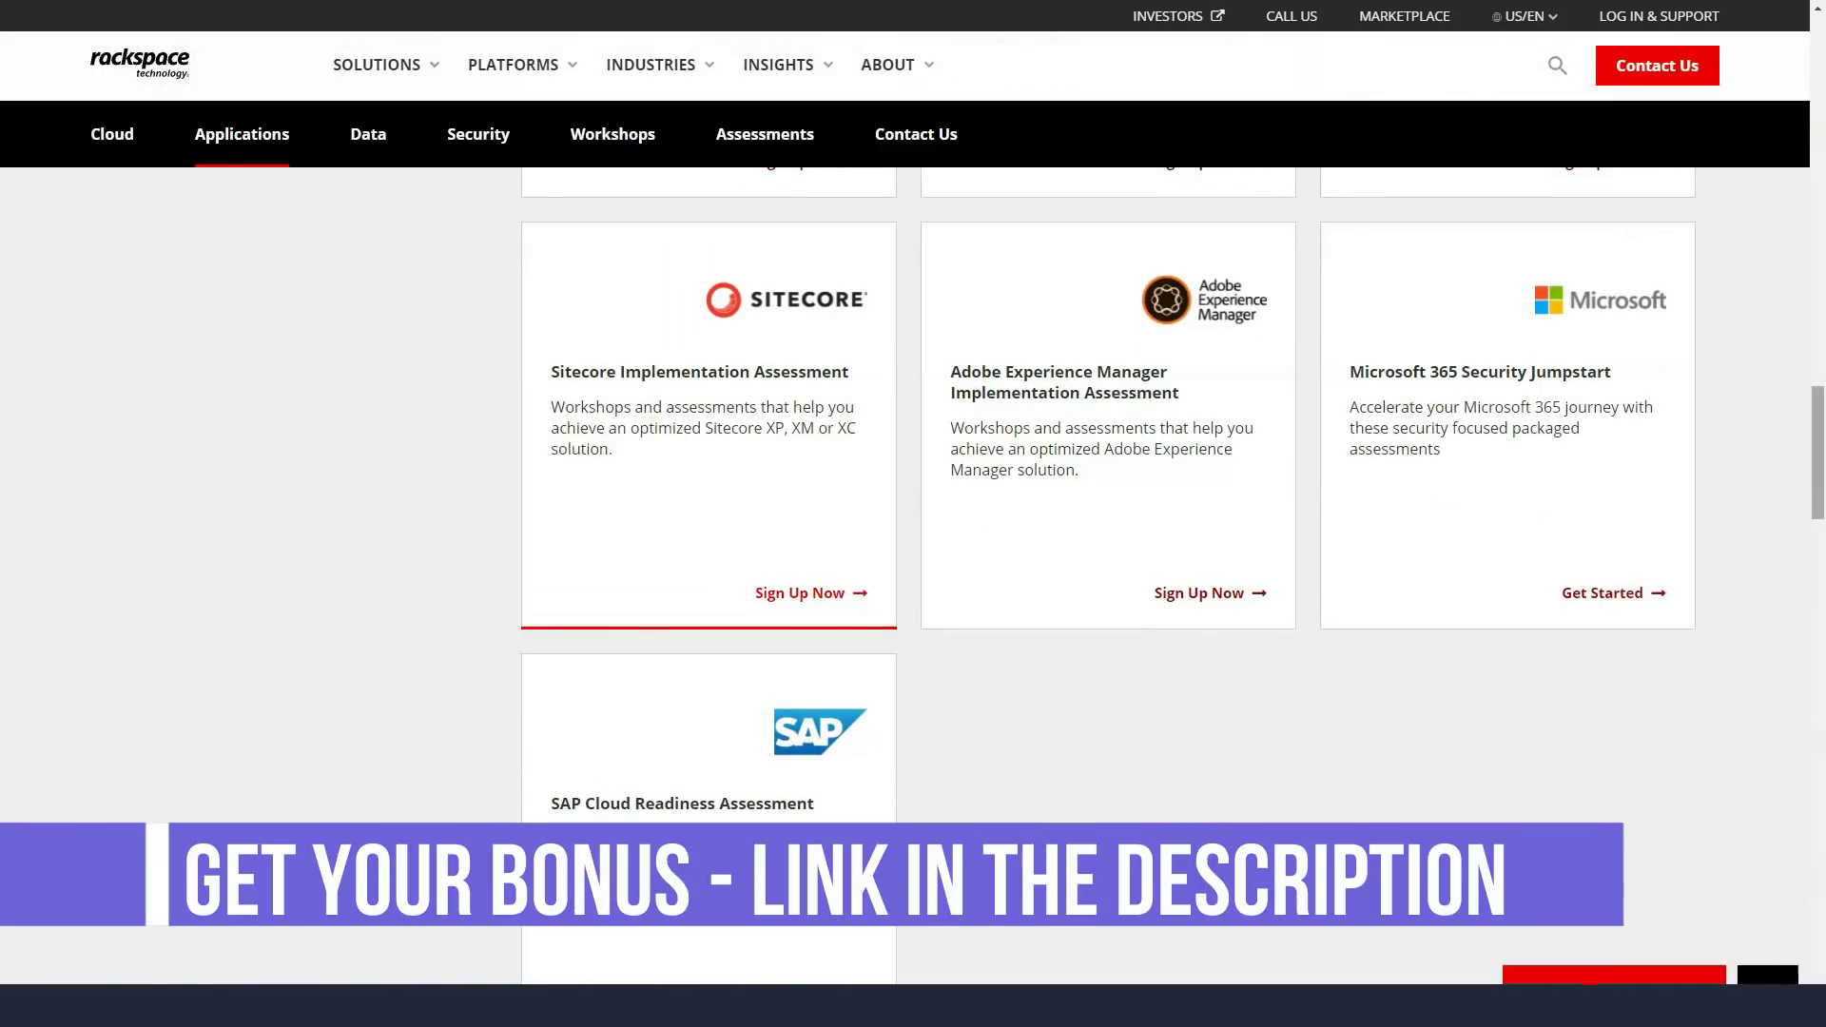
{"action": "scroll", "coordinate": [914, 571], "scroll_direction": "down", "scroll_amount": 5}
{"action": "scroll", "coordinate": [914, 571], "scroll_direction": "down", "scroll_amount": 1}
{"action": "scroll", "coordinate": [913, 571], "scroll_direction": "down", "scroll_amount": 5}
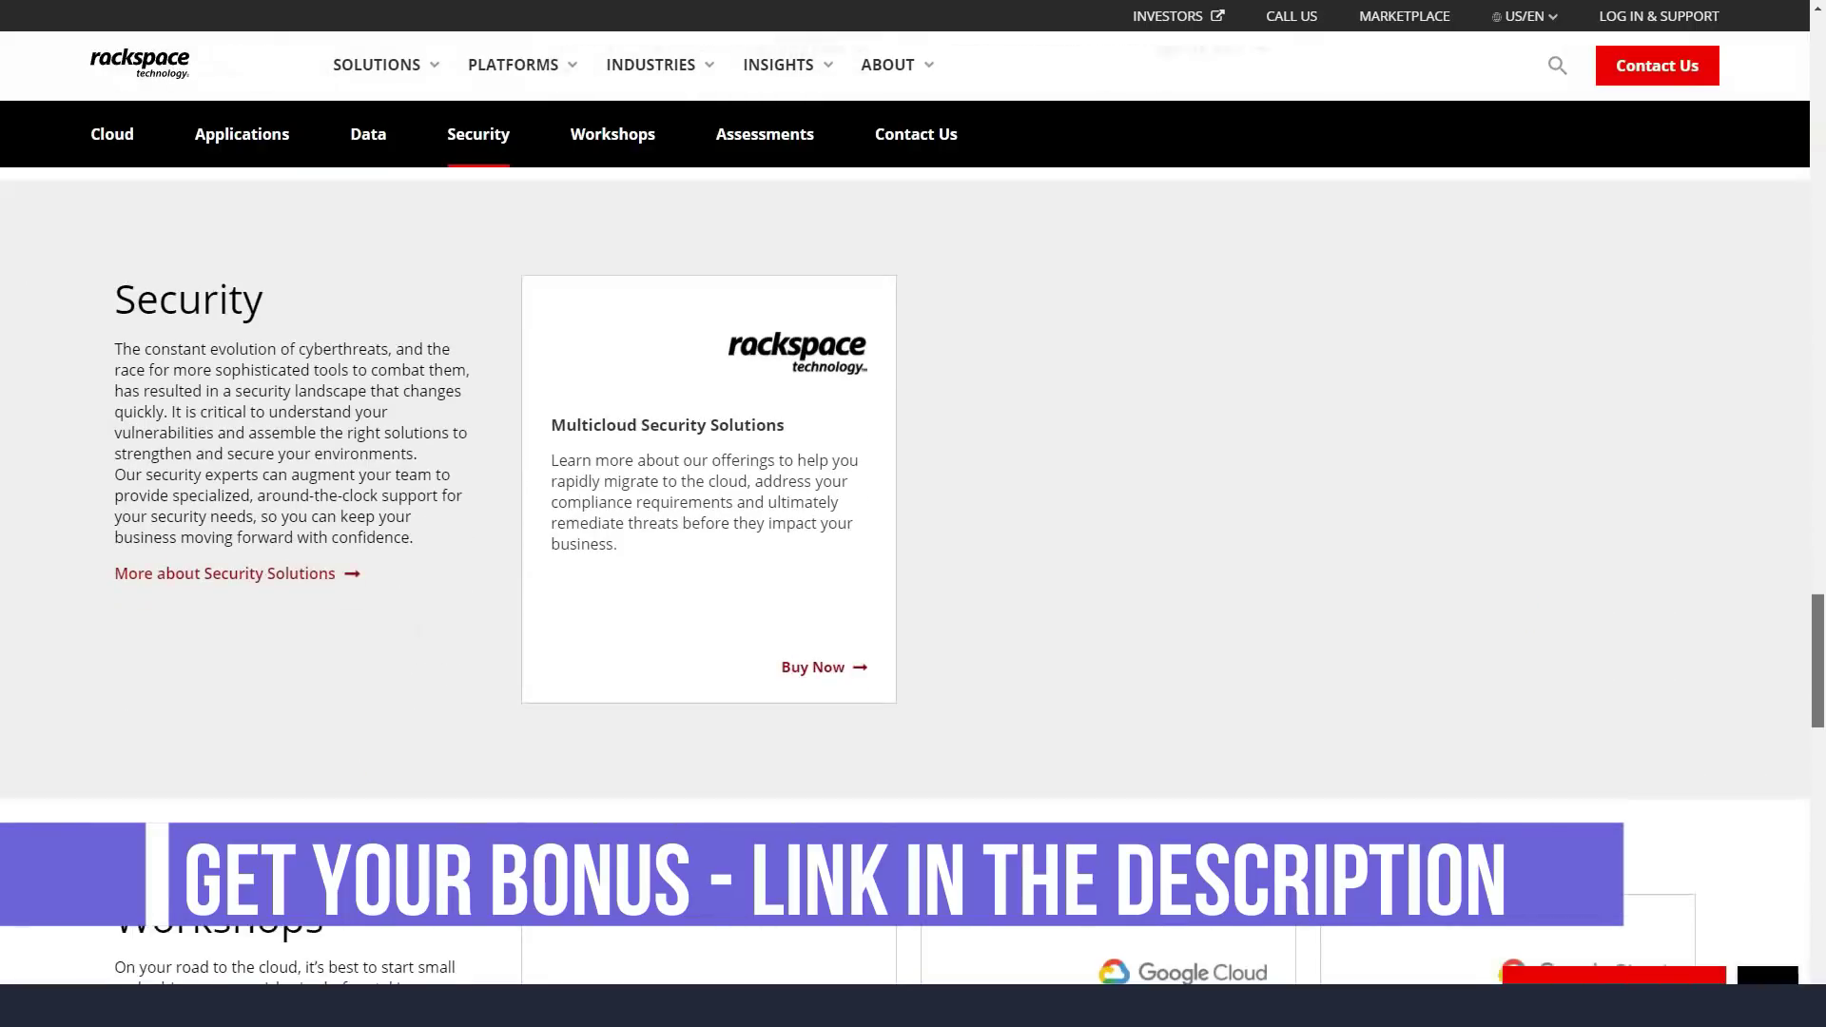